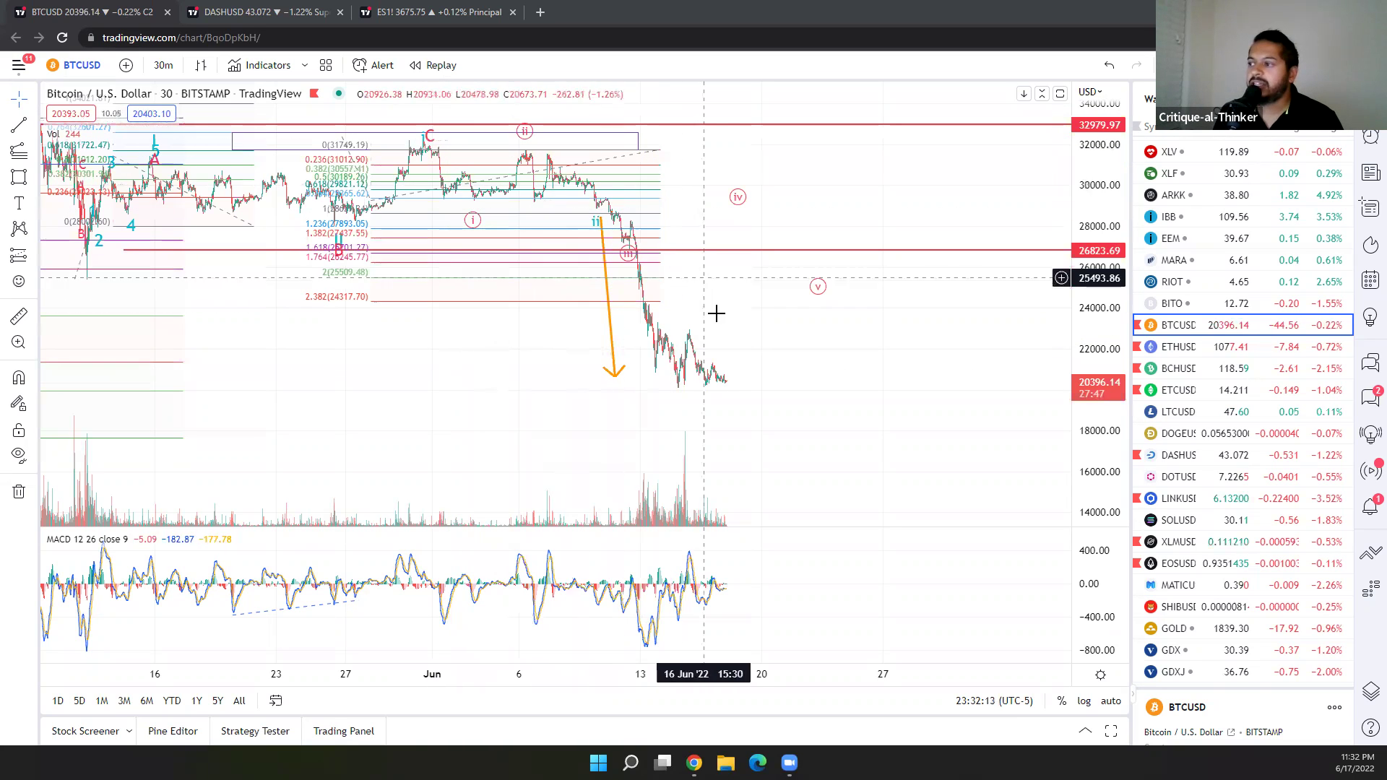
# Examine Bitcoin's 30-minute decline on the BTCUSD chart against its wave labels, Fibonacci extension levels and MACD.
pyautogui.moveTo(751, 409); pyautogui.dragTo(753, 421)
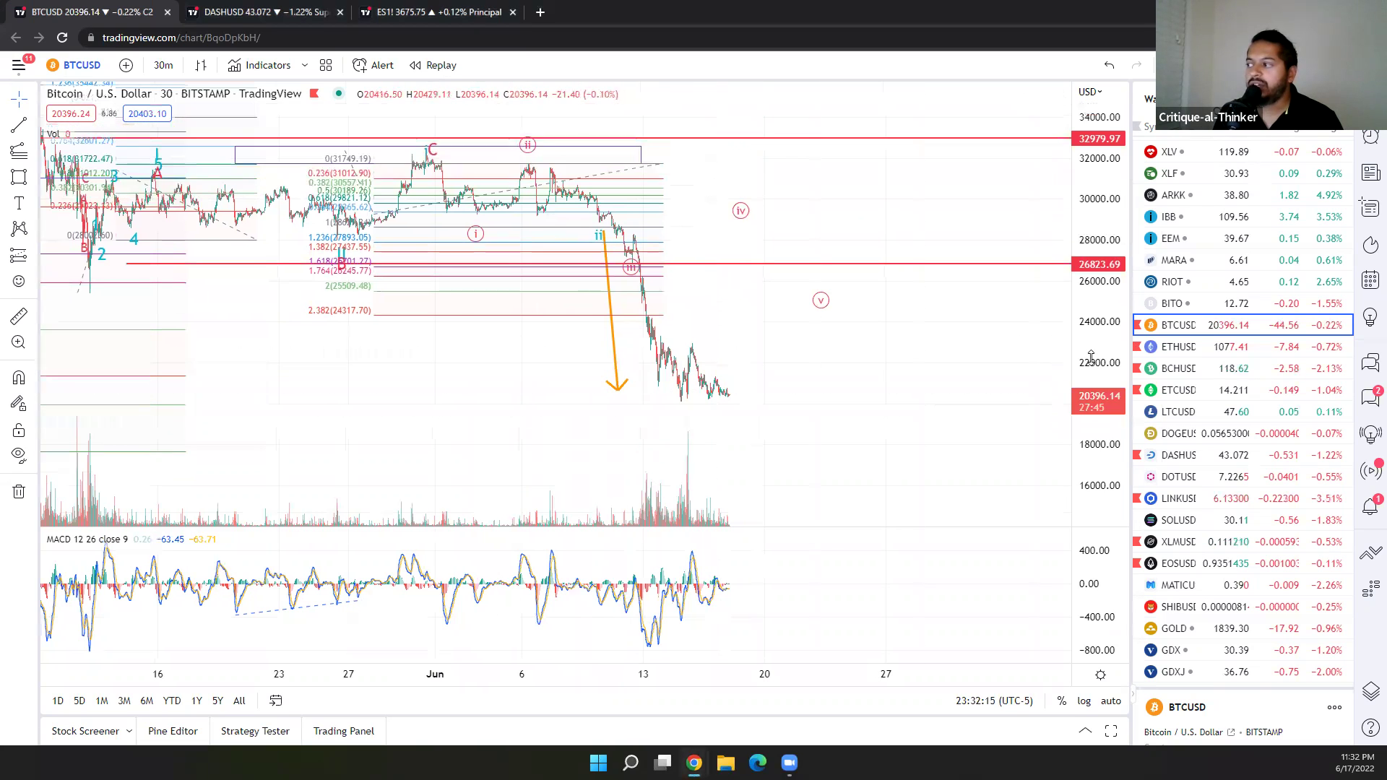
pyautogui.moveTo(1089, 357); pyautogui.dragTo(1037, 203)
pyautogui.scroll(4, 651, 379)
pyautogui.moveTo(677, 359); pyautogui.dragTo(700, 328)
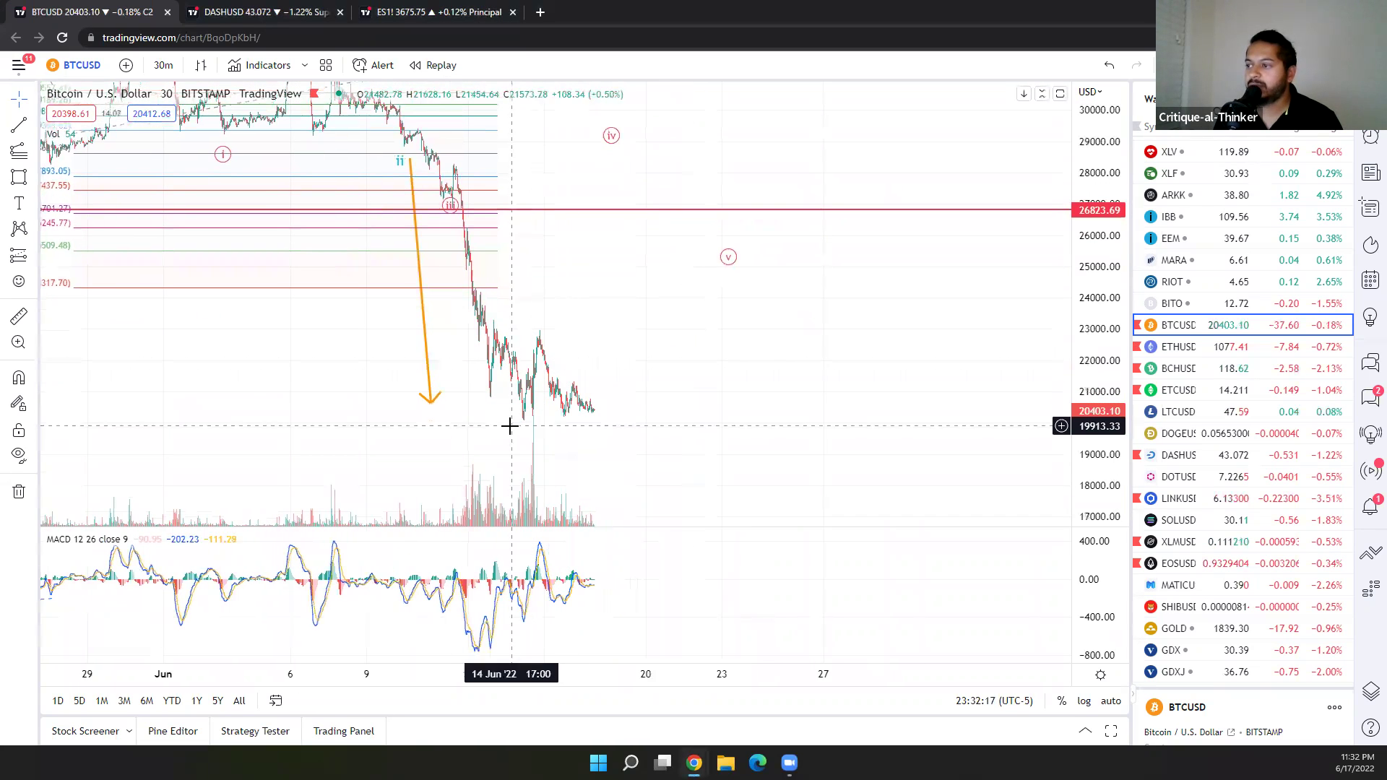
pyautogui.moveTo(653, 409); pyautogui.dragTo(671, 319)
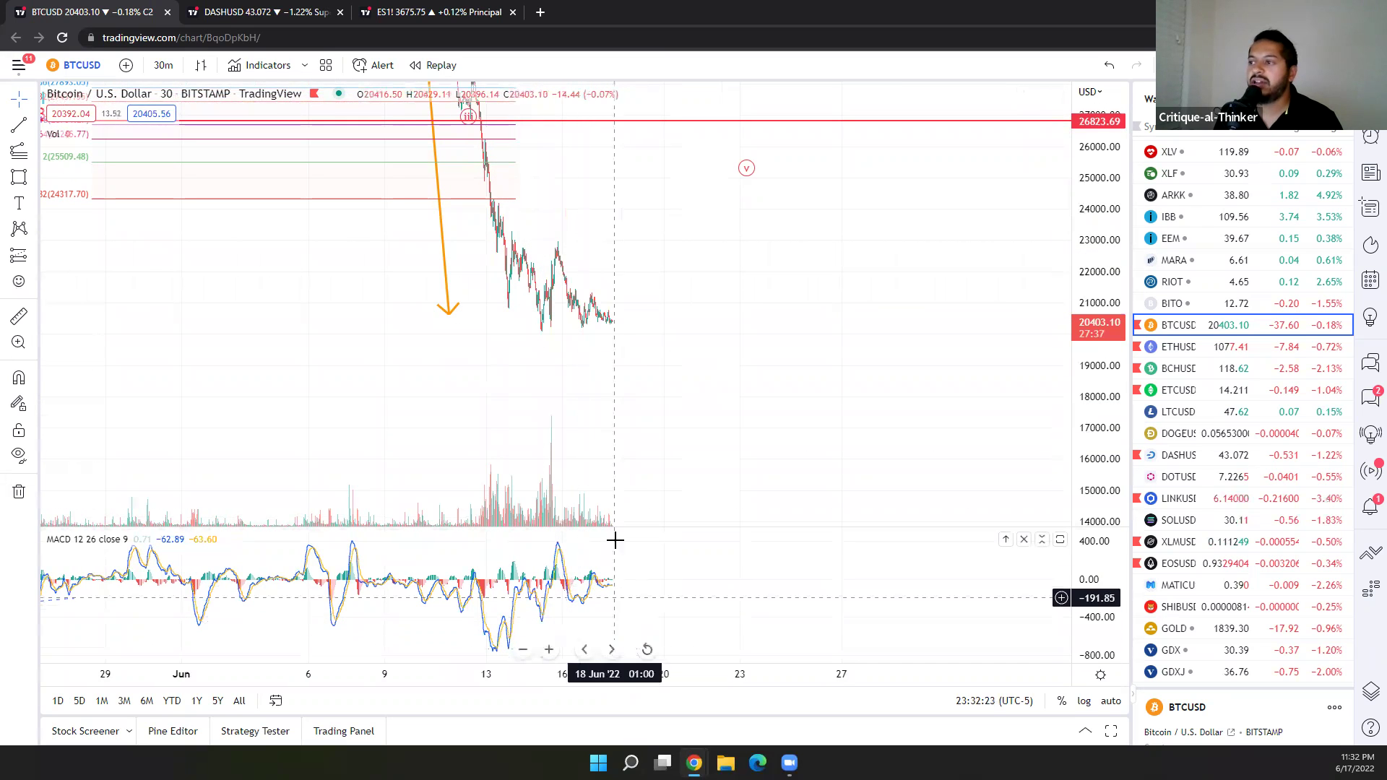
pyautogui.moveTo(612, 441); pyautogui.dragTo(613, 464)
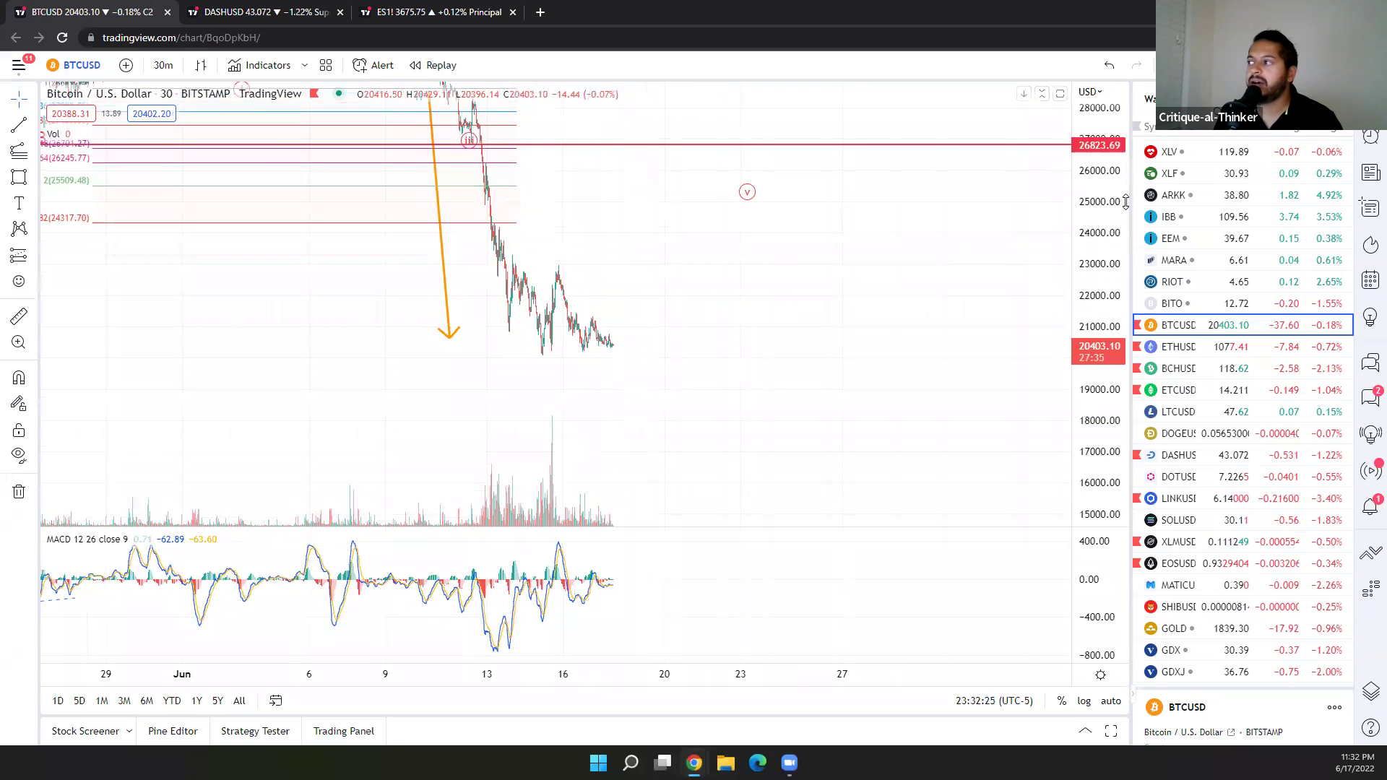
pyautogui.moveTo(1109, 200); pyautogui.dragTo(1107, 369)
pyautogui.moveTo(778, 305); pyautogui.dragTo(869, 331)
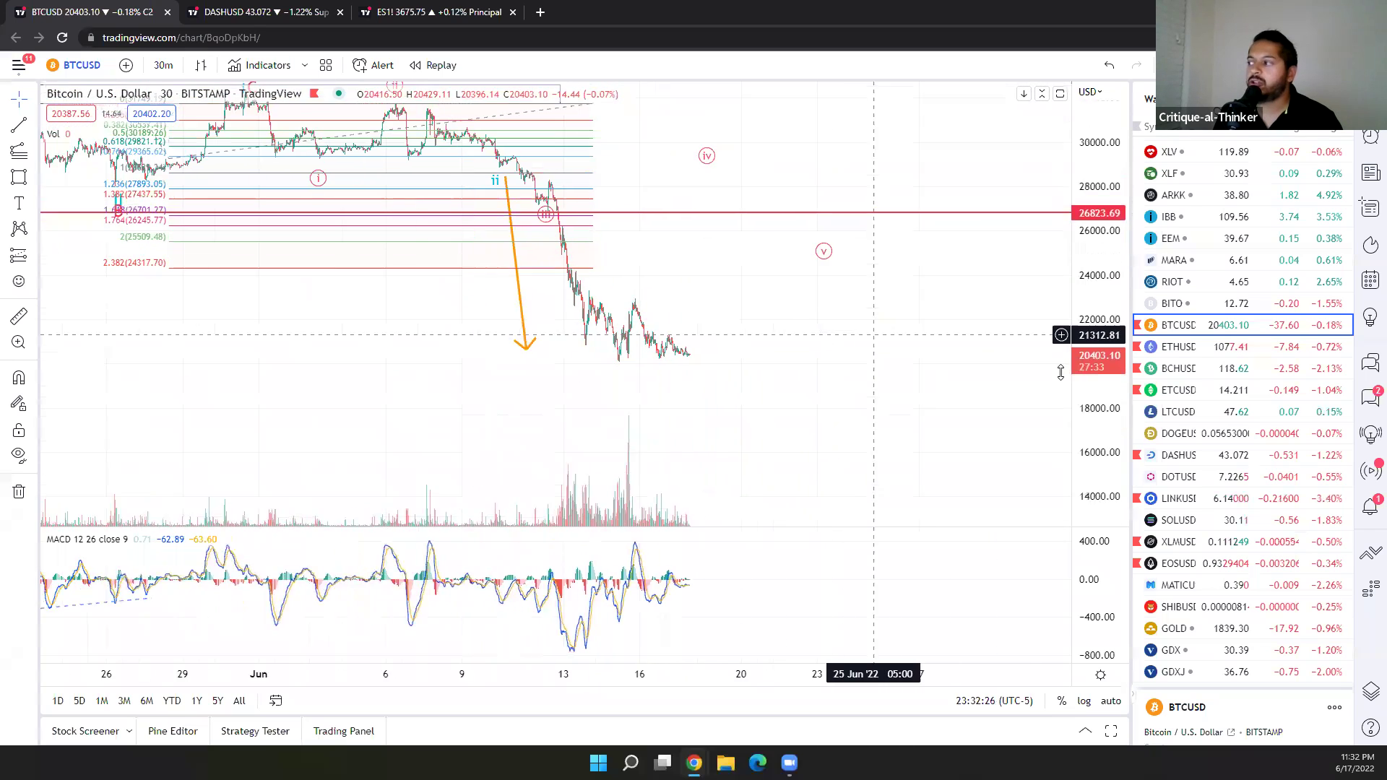
# Bring up the ETHUSD chart and examine the June decline against its wave count, Fibonacci extensions and horizontal support lines.
pyautogui.click(1197, 351)
pyautogui.moveTo(1105, 149); pyautogui.dragTo(1105, 403)
pyautogui.scroll(-3, 743, 384)
pyautogui.moveTo(1102, 250); pyautogui.dragTo(1100, 303)
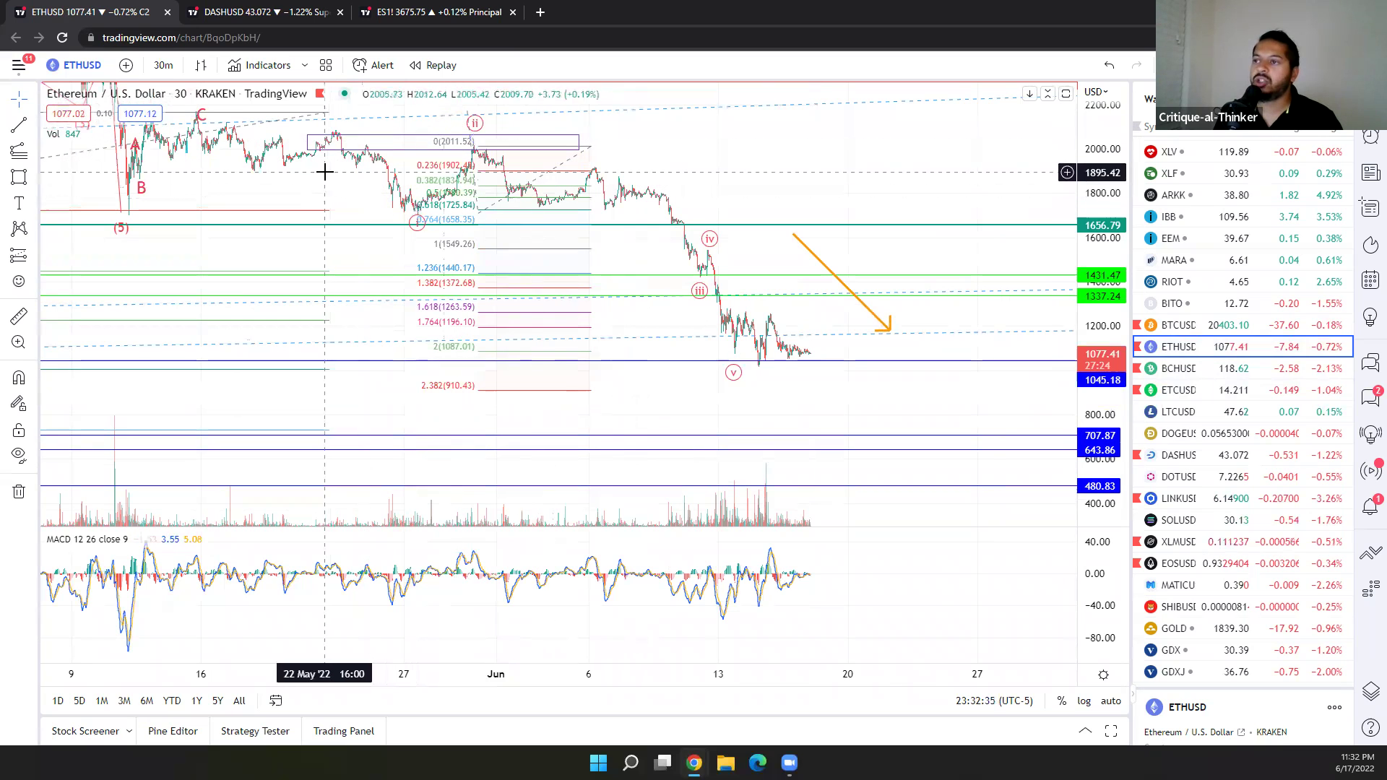
pyautogui.moveTo(332, 184); pyautogui.dragTo(371, 224)
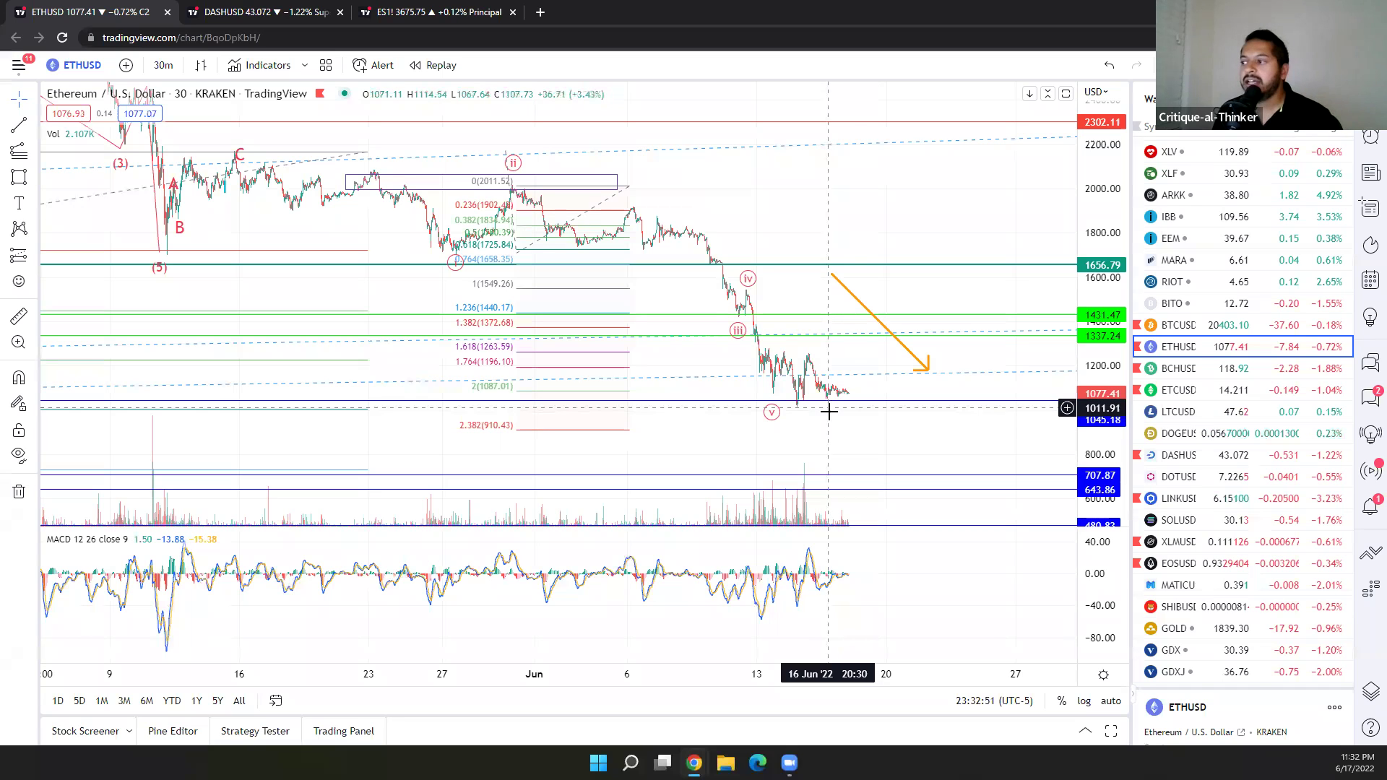
pyautogui.moveTo(892, 455); pyautogui.dragTo(821, 453)
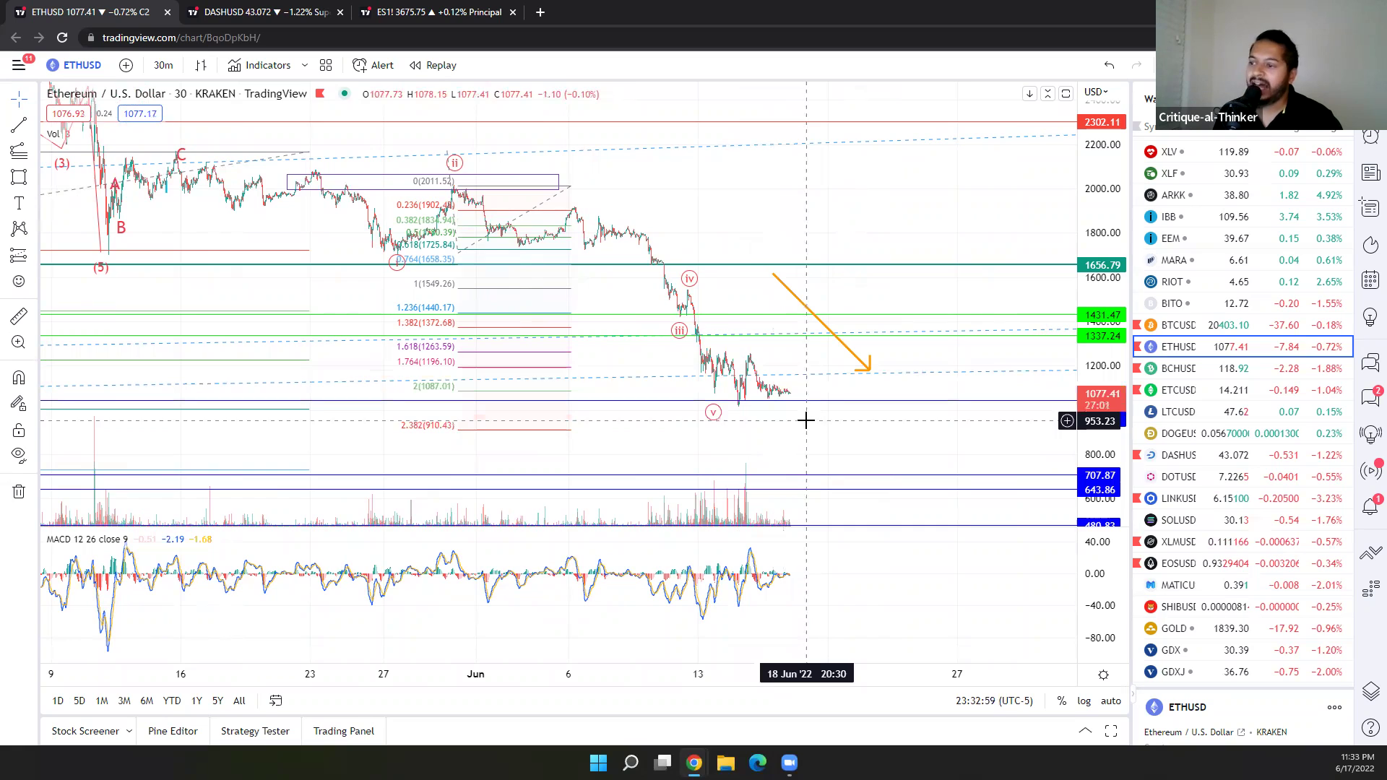
pyautogui.scroll(-1, 777, 421)
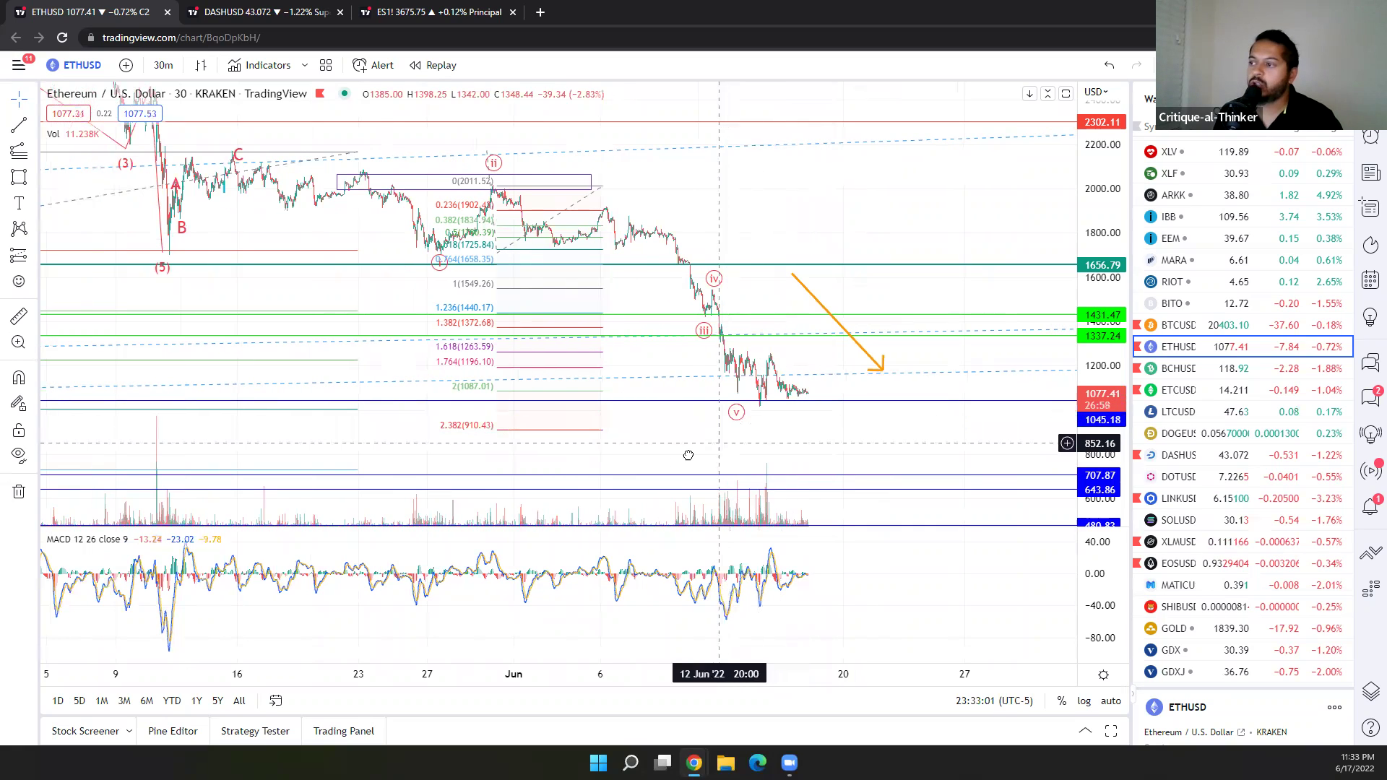
pyautogui.moveTo(689, 455); pyautogui.dragTo(738, 497)
pyautogui.moveTo(775, 258); pyautogui.dragTo(833, 163)
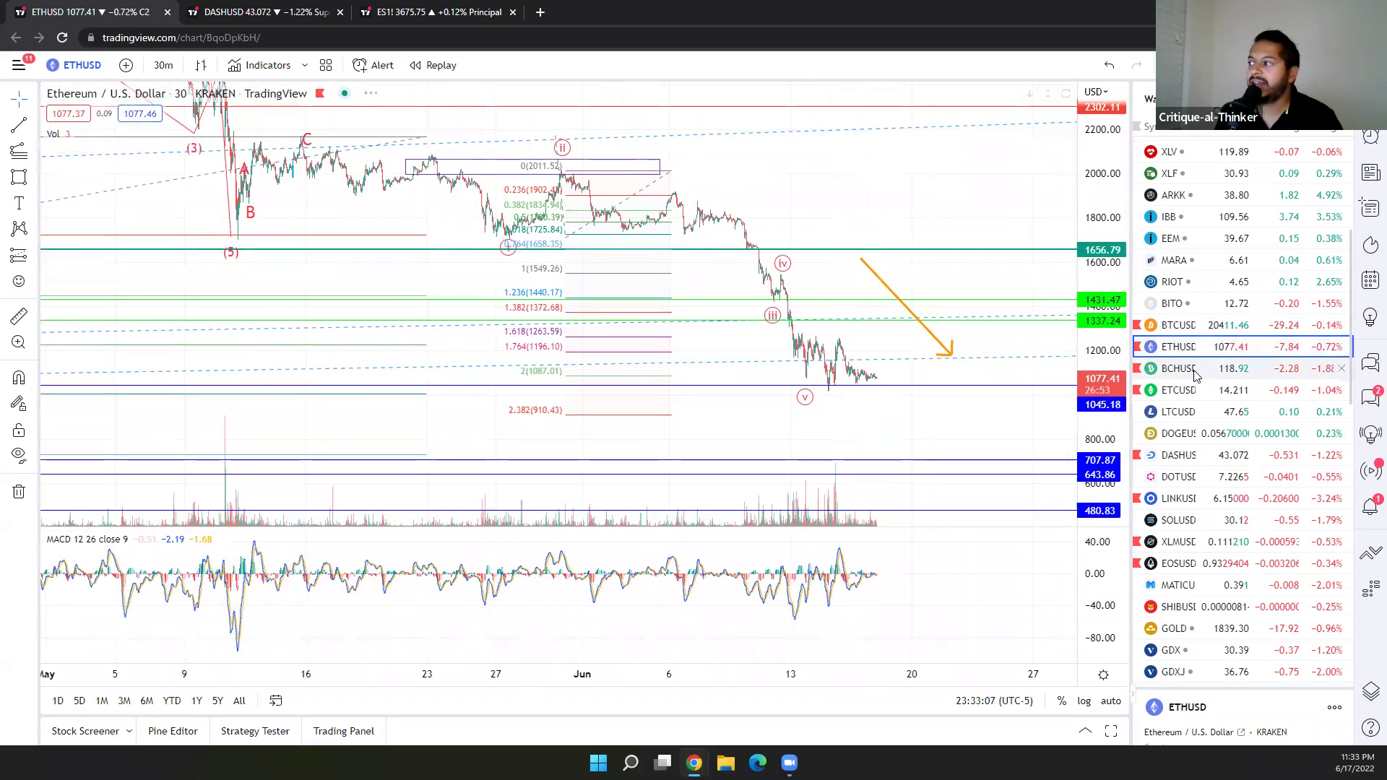
# Bring up the BCHUSD chart and examine the latest lows relative to the pink target box and wave labels.
pyautogui.click(1190, 374)
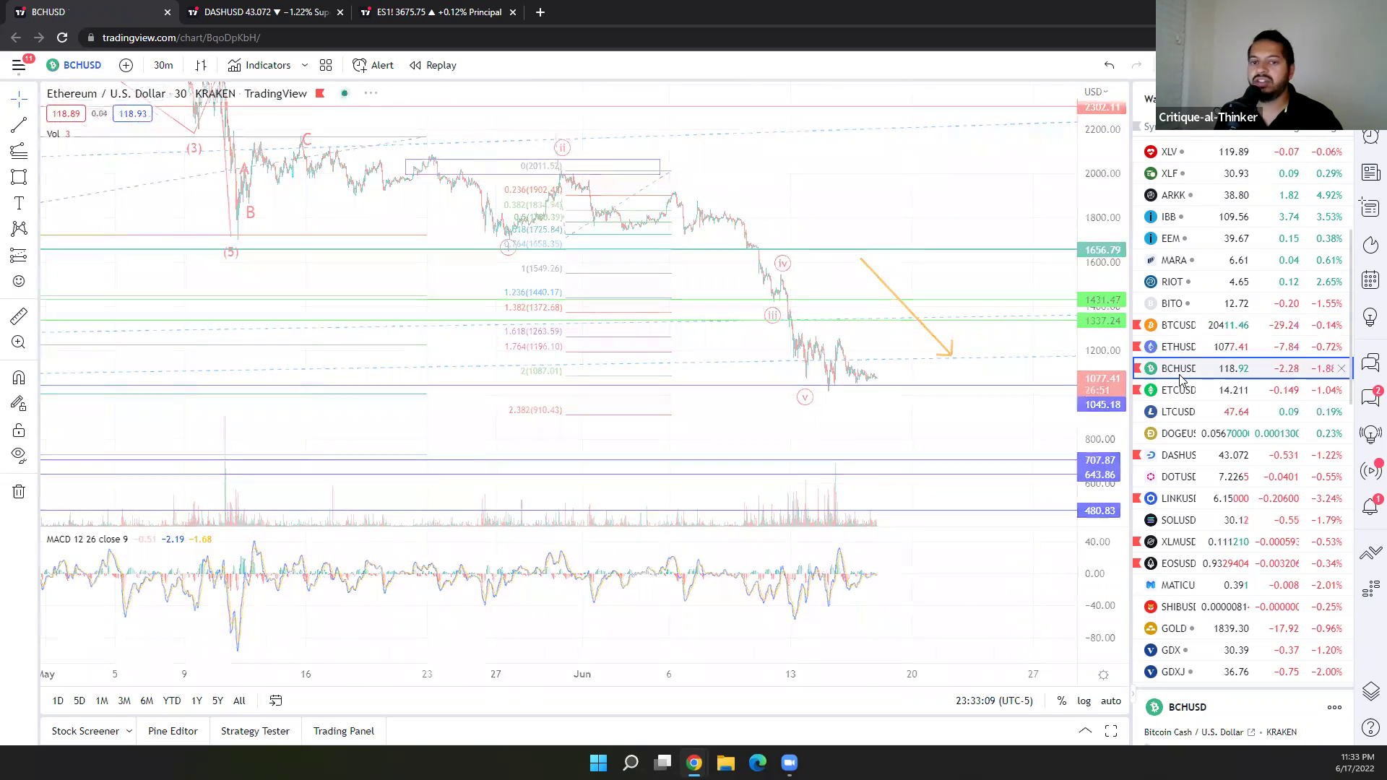
pyautogui.moveTo(1113, 242); pyautogui.dragTo(1115, 299)
pyautogui.moveTo(1096, 206); pyautogui.dragTo(1093, 126)
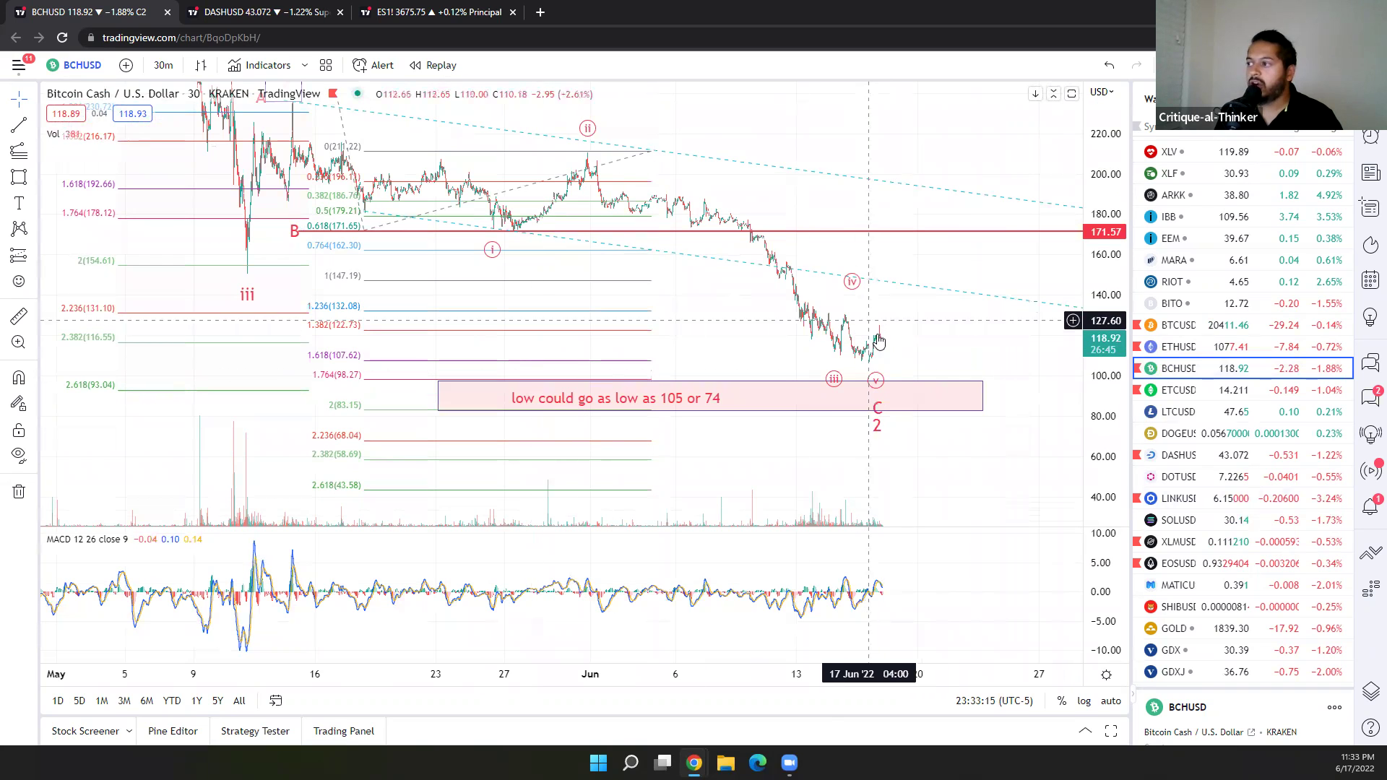
pyautogui.moveTo(835, 364); pyautogui.dragTo(833, 363)
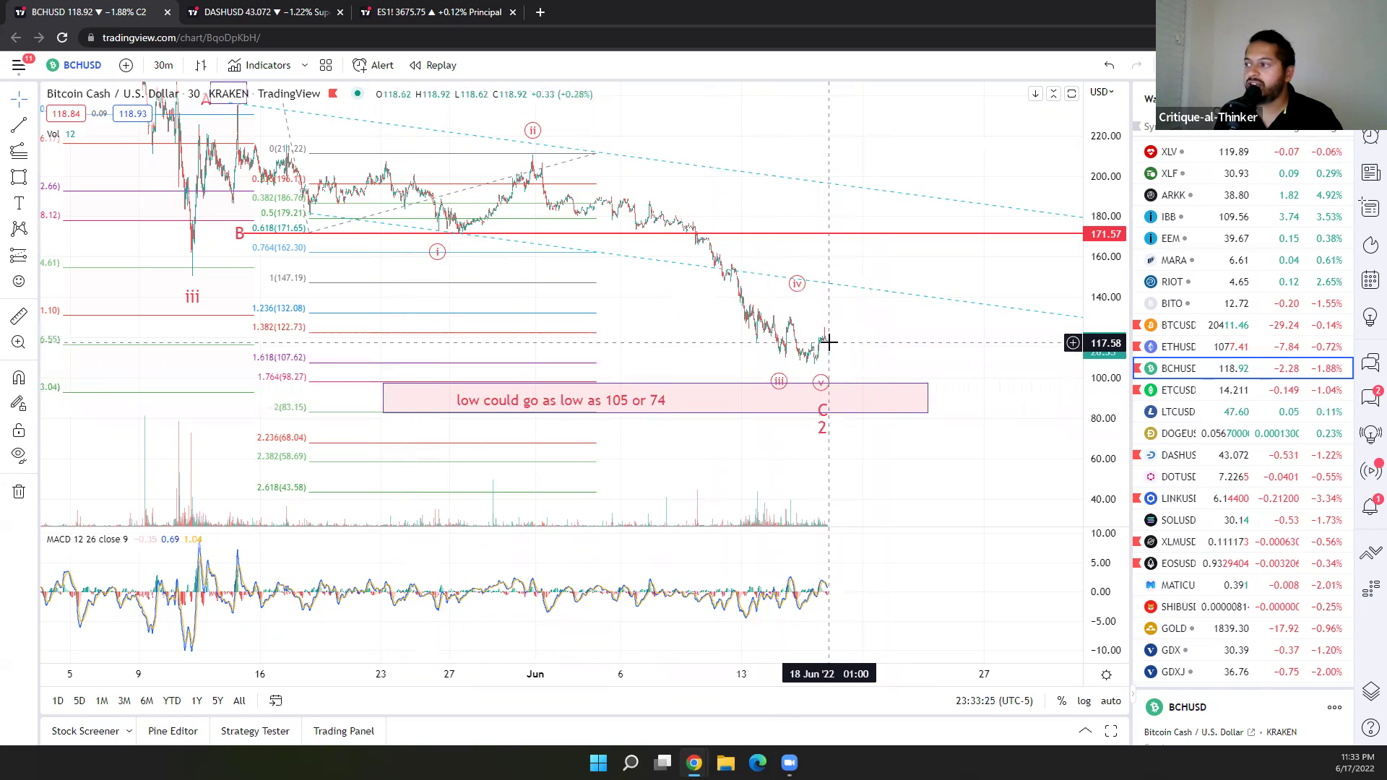
# Bring up the ETCUSD chart and examine the recent price action around its wave labels and Fibonacci extension levels.
pyautogui.press('Down')
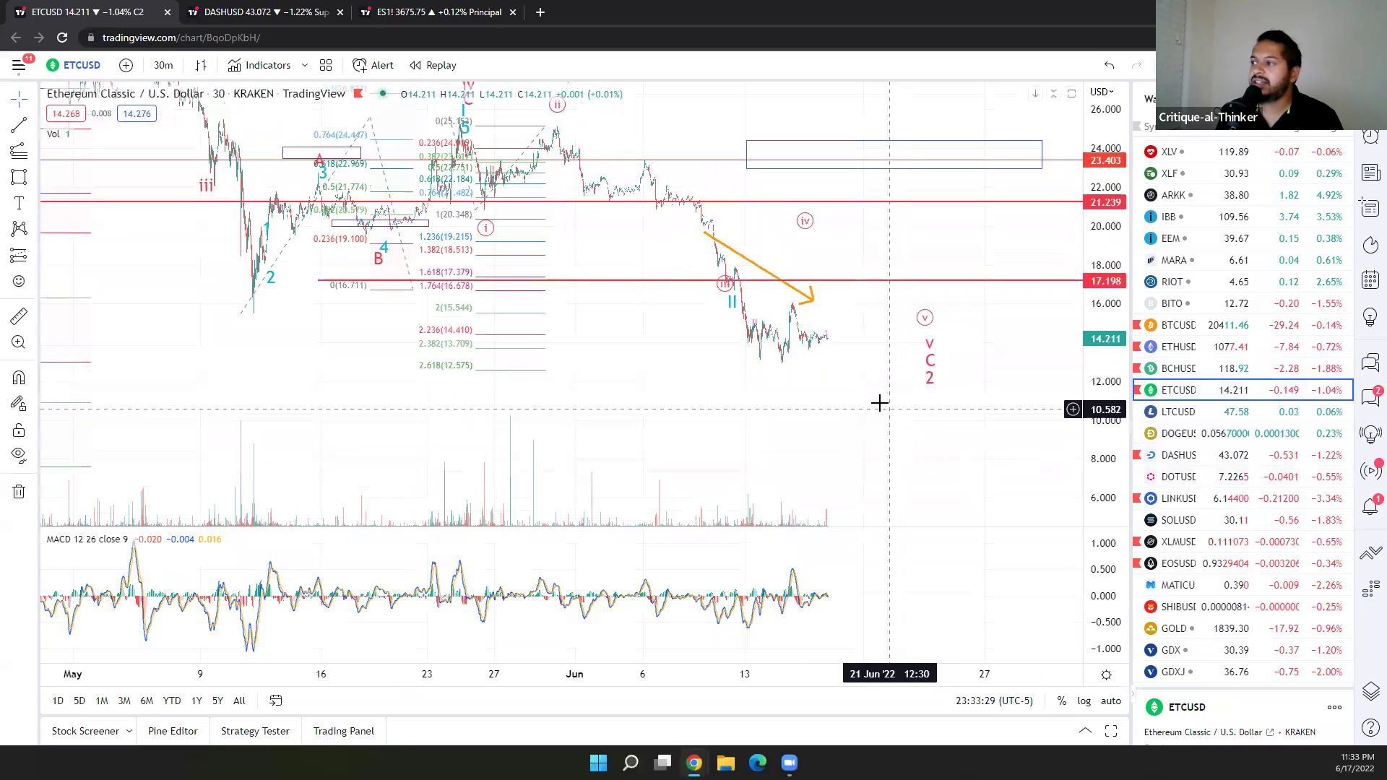
pyautogui.scroll(1, 866, 408)
pyautogui.moveTo(1104, 332); pyautogui.dragTo(1104, 202)
pyautogui.scroll(3, 743, 371)
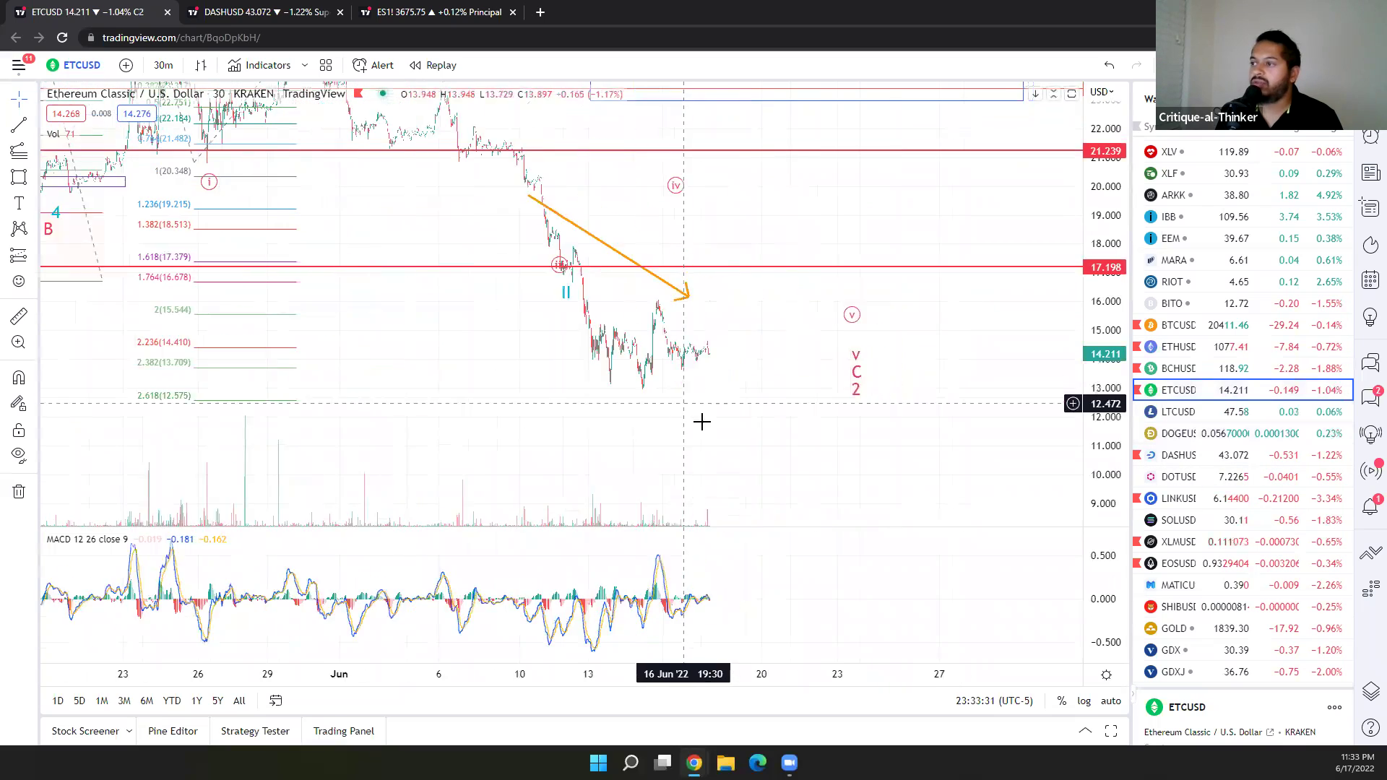
pyautogui.moveTo(849, 442); pyautogui.dragTo(958, 463)
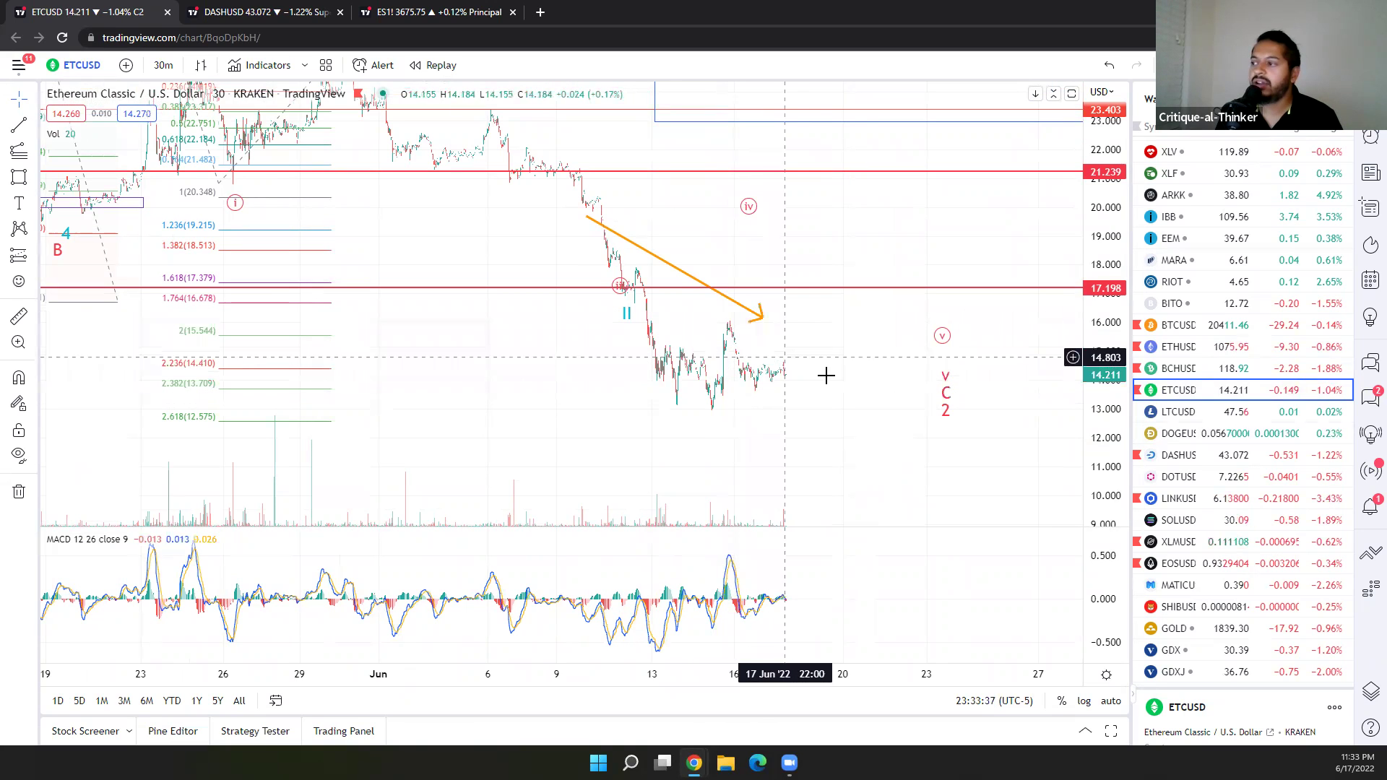
pyautogui.scroll(-1, 843, 393)
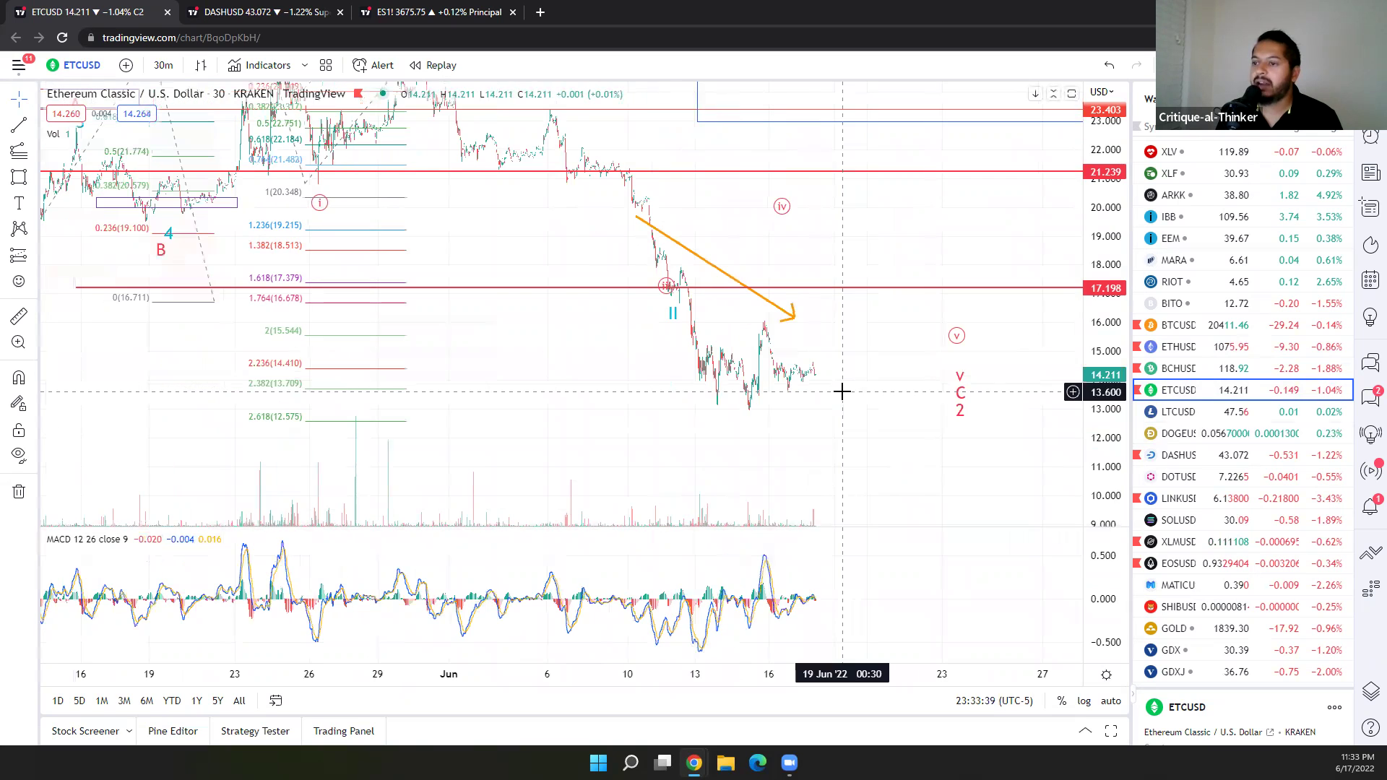
pyautogui.moveTo(905, 371); pyautogui.dragTo(900, 426)
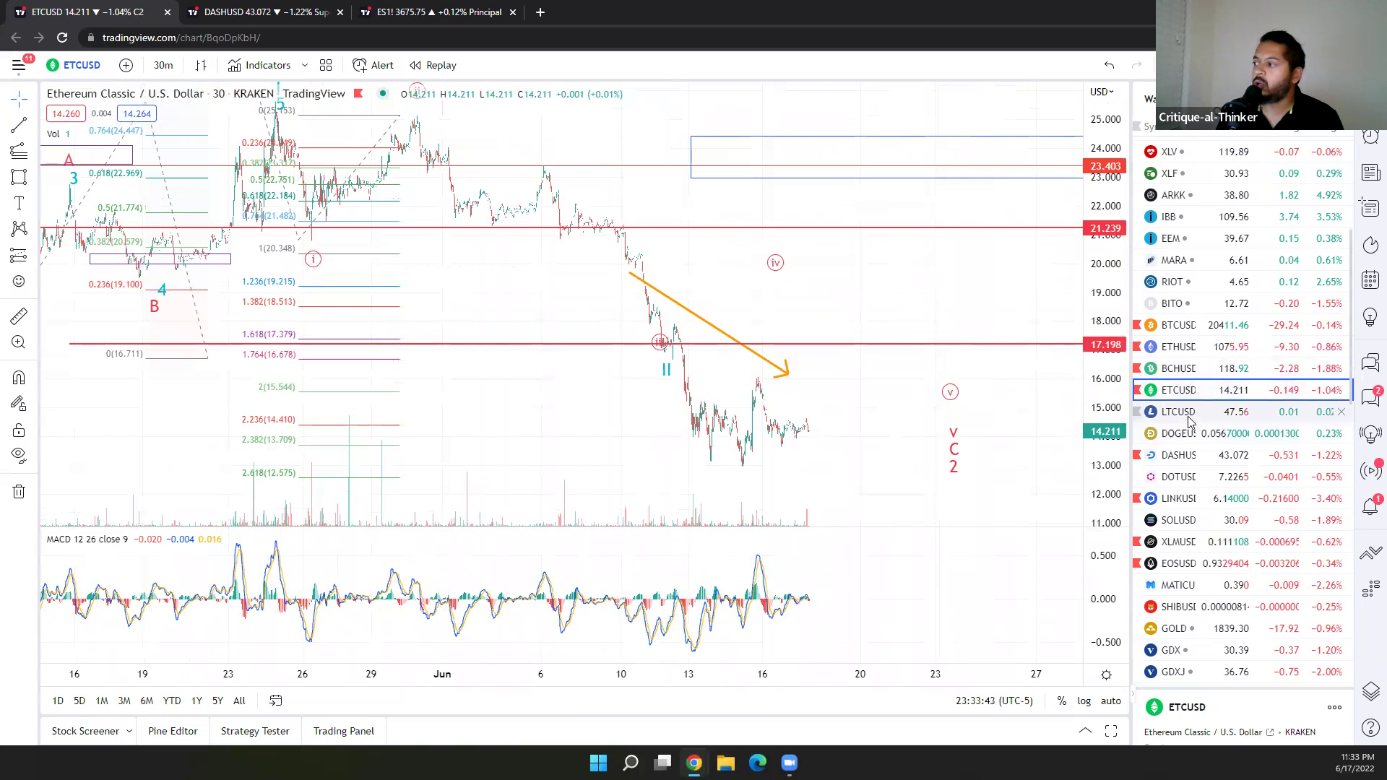
# Review the DASHUSD chart, and examine LINKUSD's wave labels from the May low through the June decline.
pyautogui.click(1176, 455)
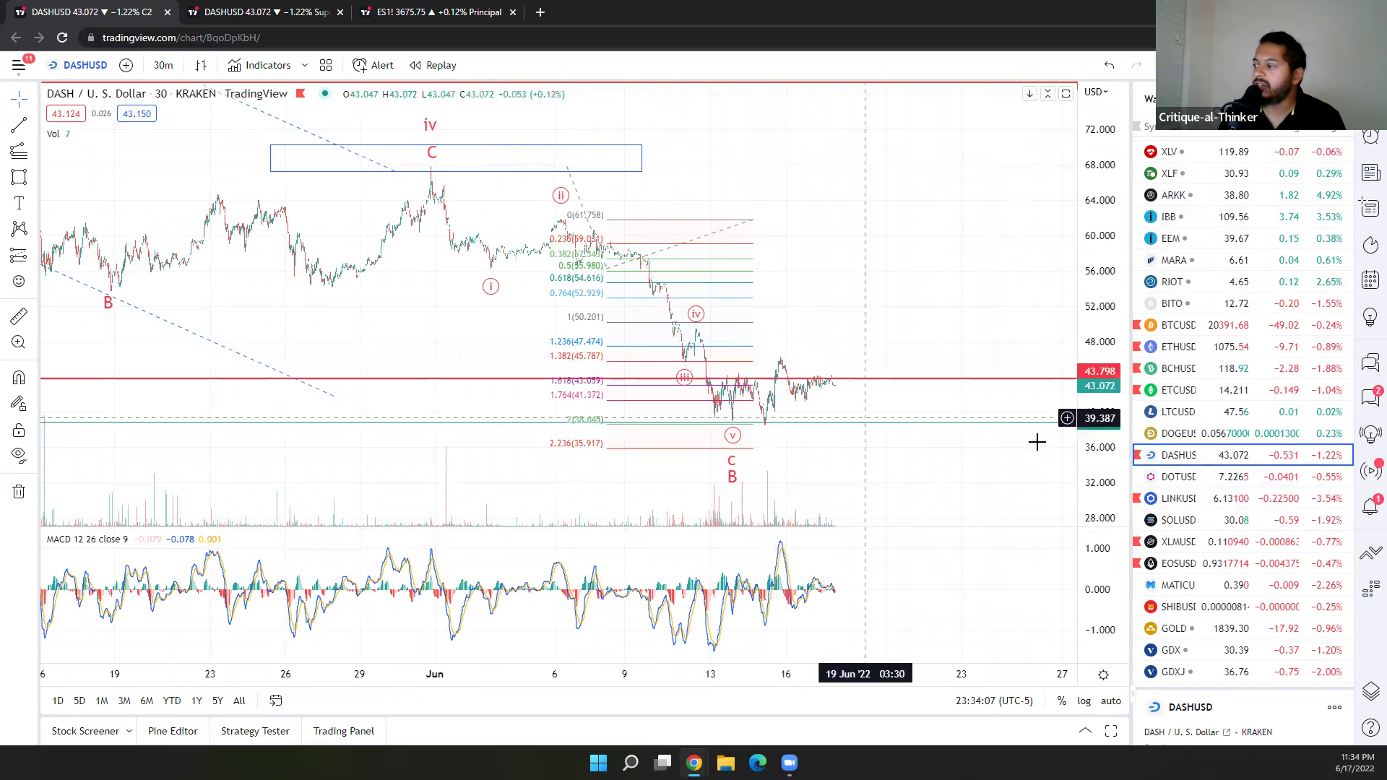
pyautogui.click(1178, 499)
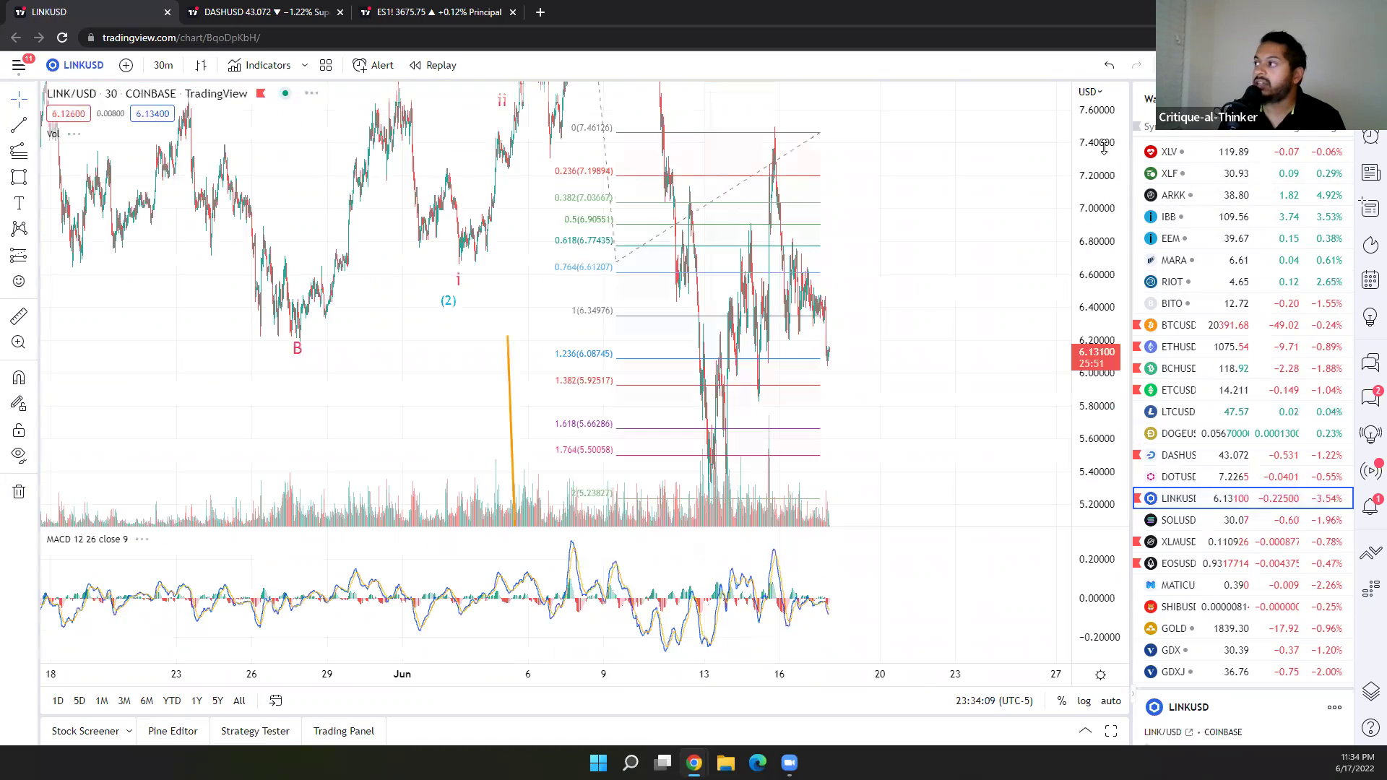
pyautogui.scroll(-5, 984, 254)
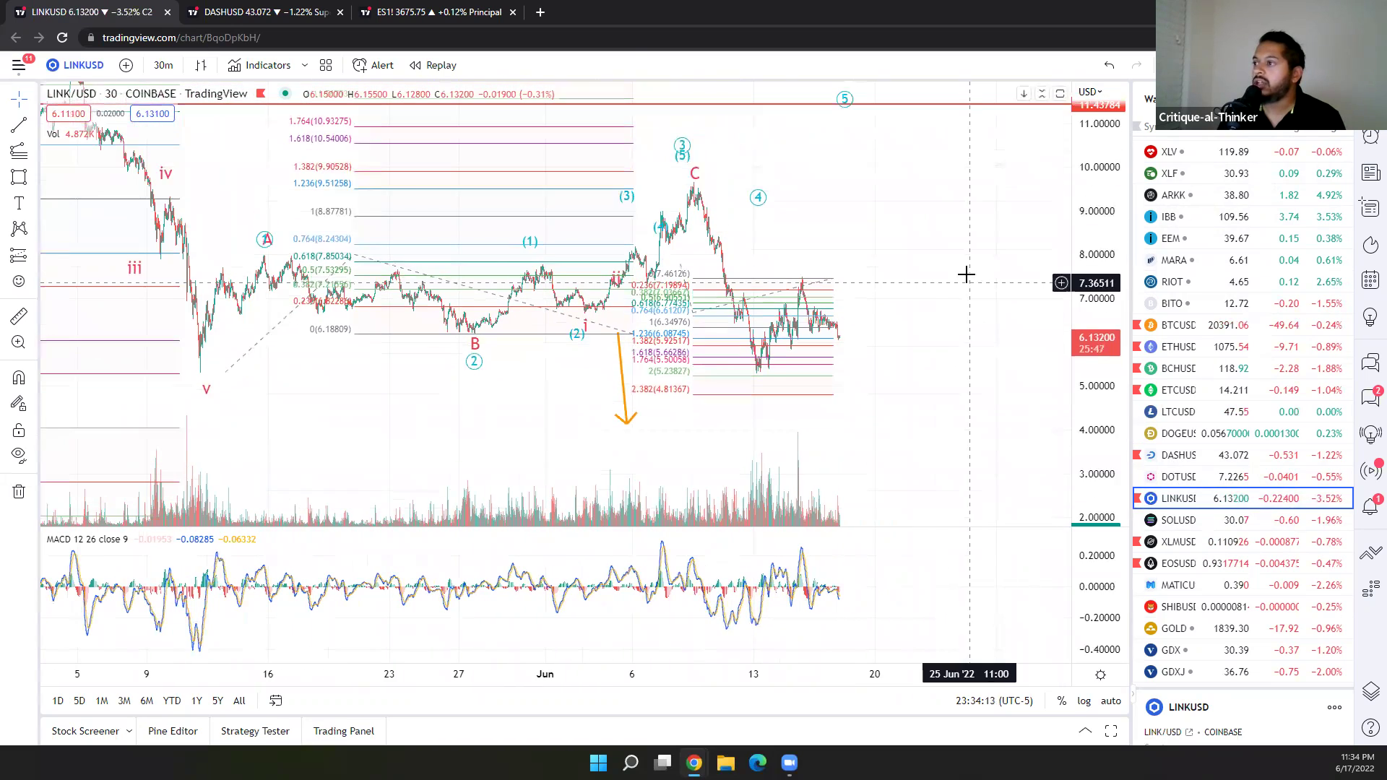
pyautogui.moveTo(957, 232); pyautogui.dragTo(946, 279)
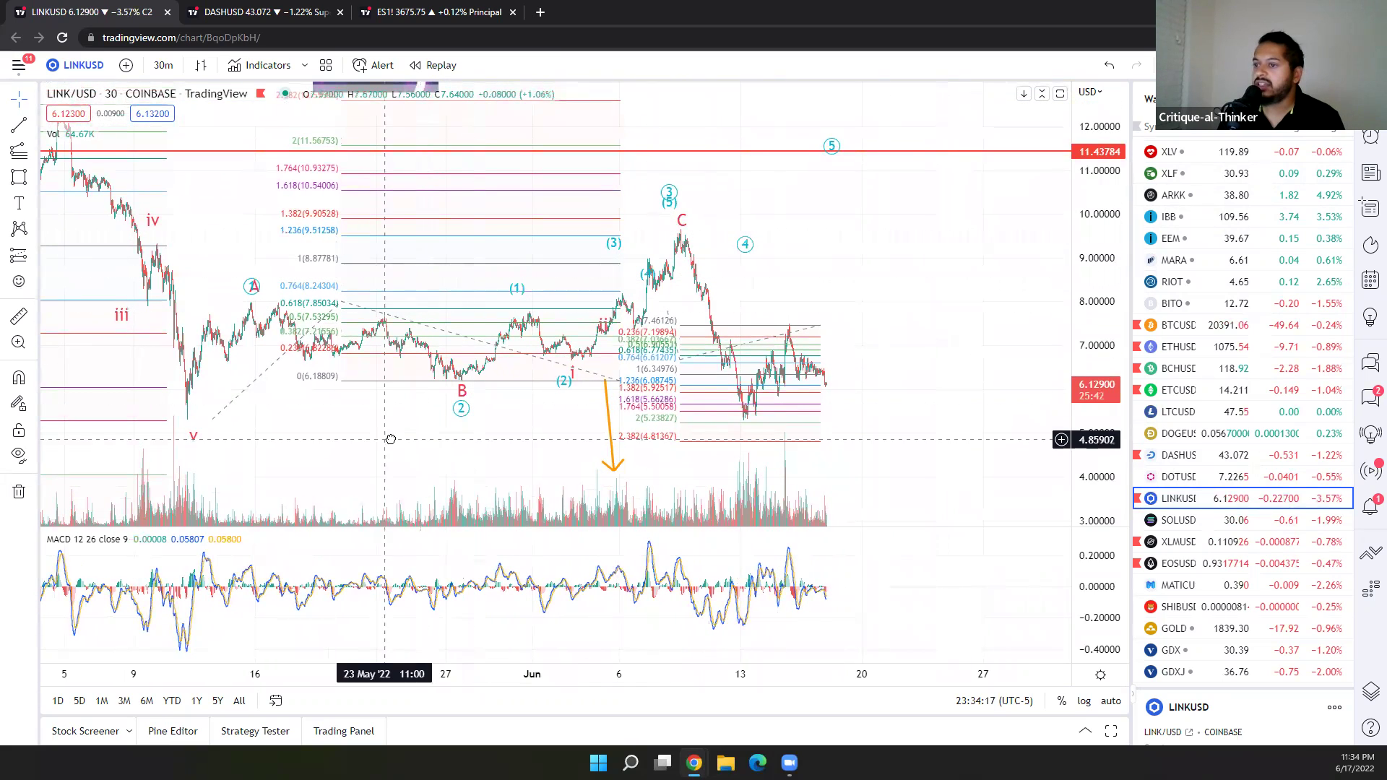
pyautogui.moveTo(465, 434); pyautogui.dragTo(366, 426)
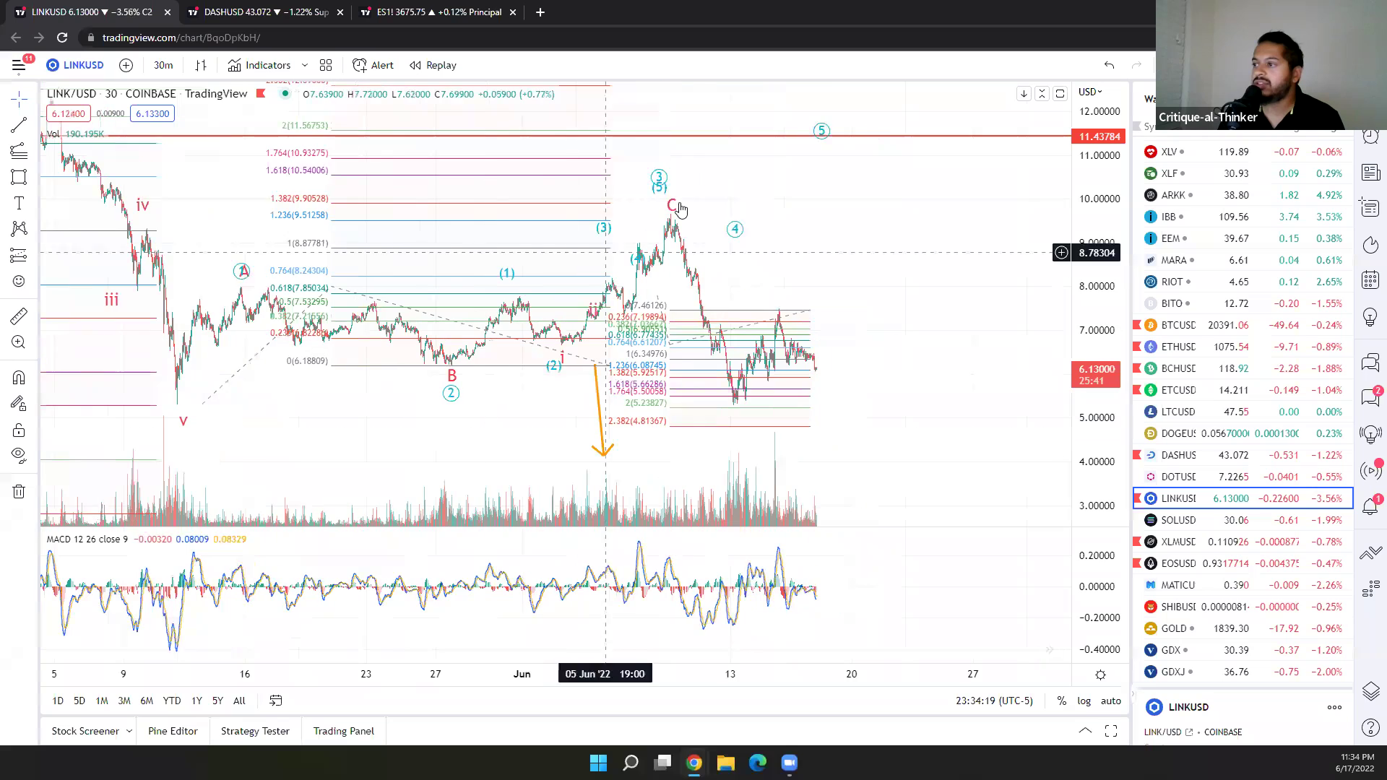
pyautogui.moveTo(724, 351); pyautogui.dragTo(590, 350)
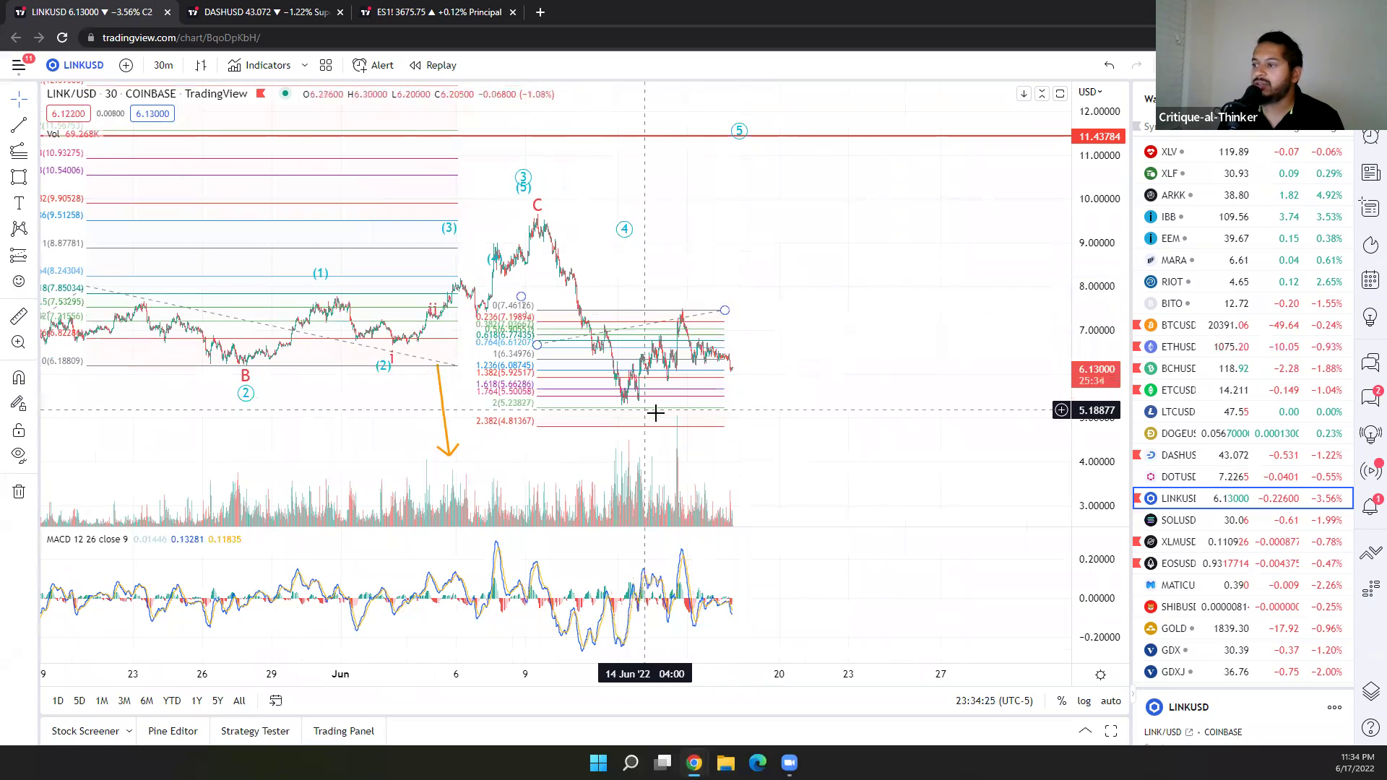
# Review the XLMUSD and EOSUSD charts, comparing each June decline with its Fibonacci extension levels and wave labels.
pyautogui.click(1180, 543)
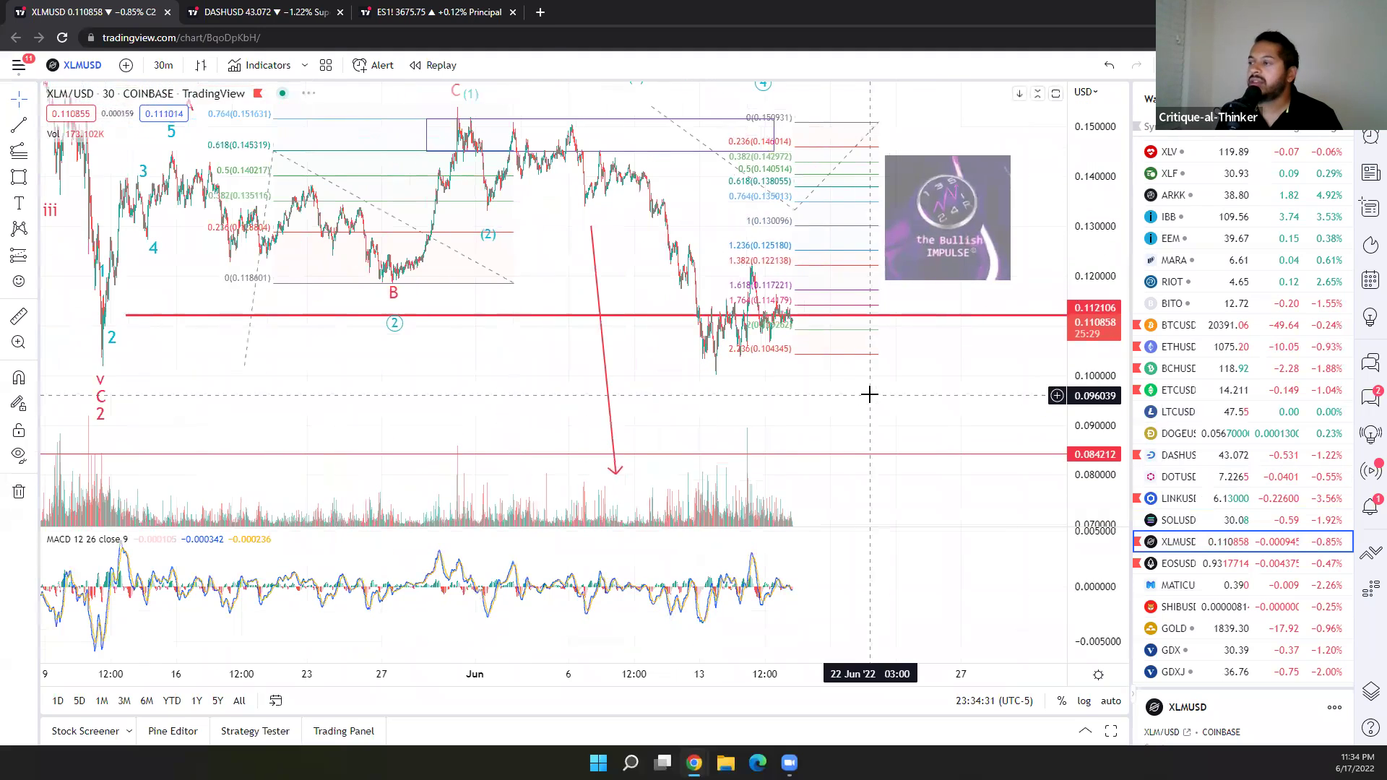
pyautogui.moveTo(869, 406); pyautogui.dragTo(710, 420)
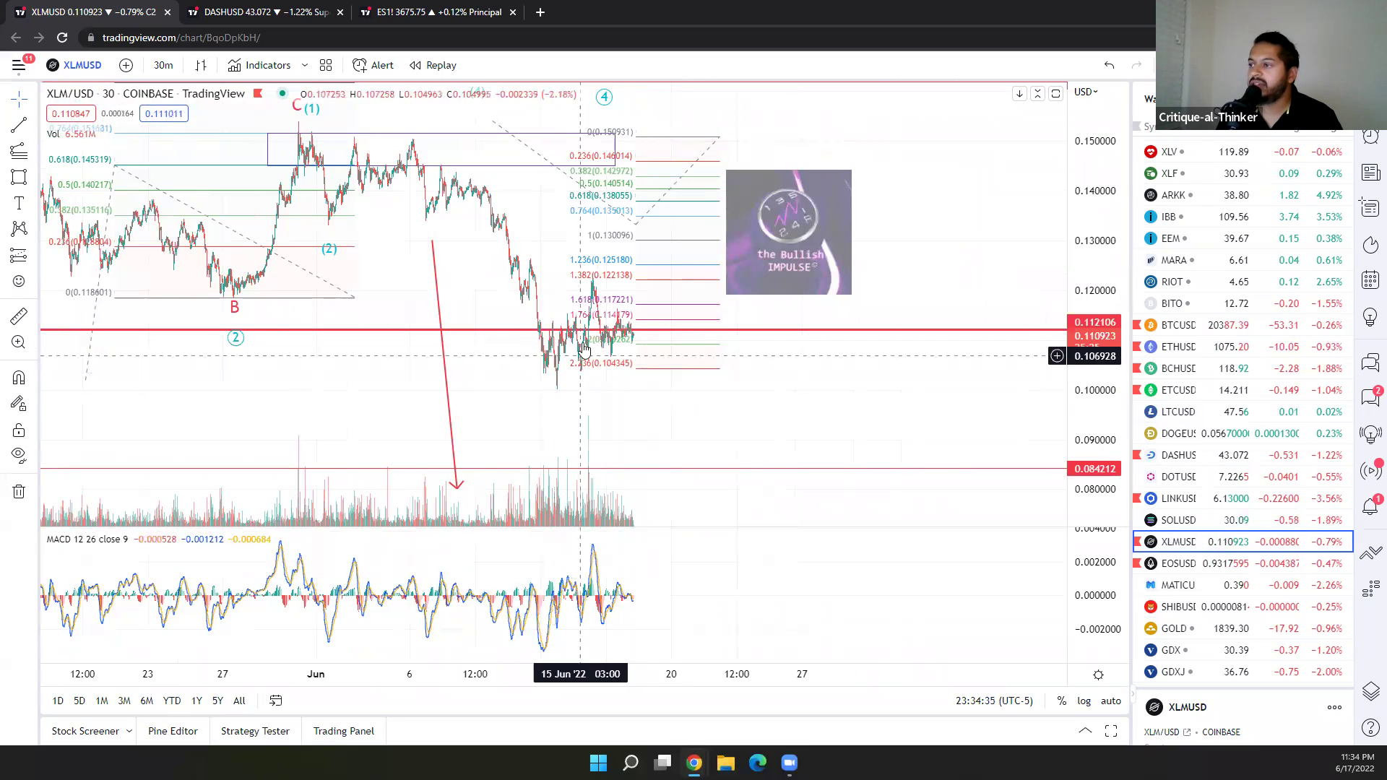
pyautogui.click(1183, 565)
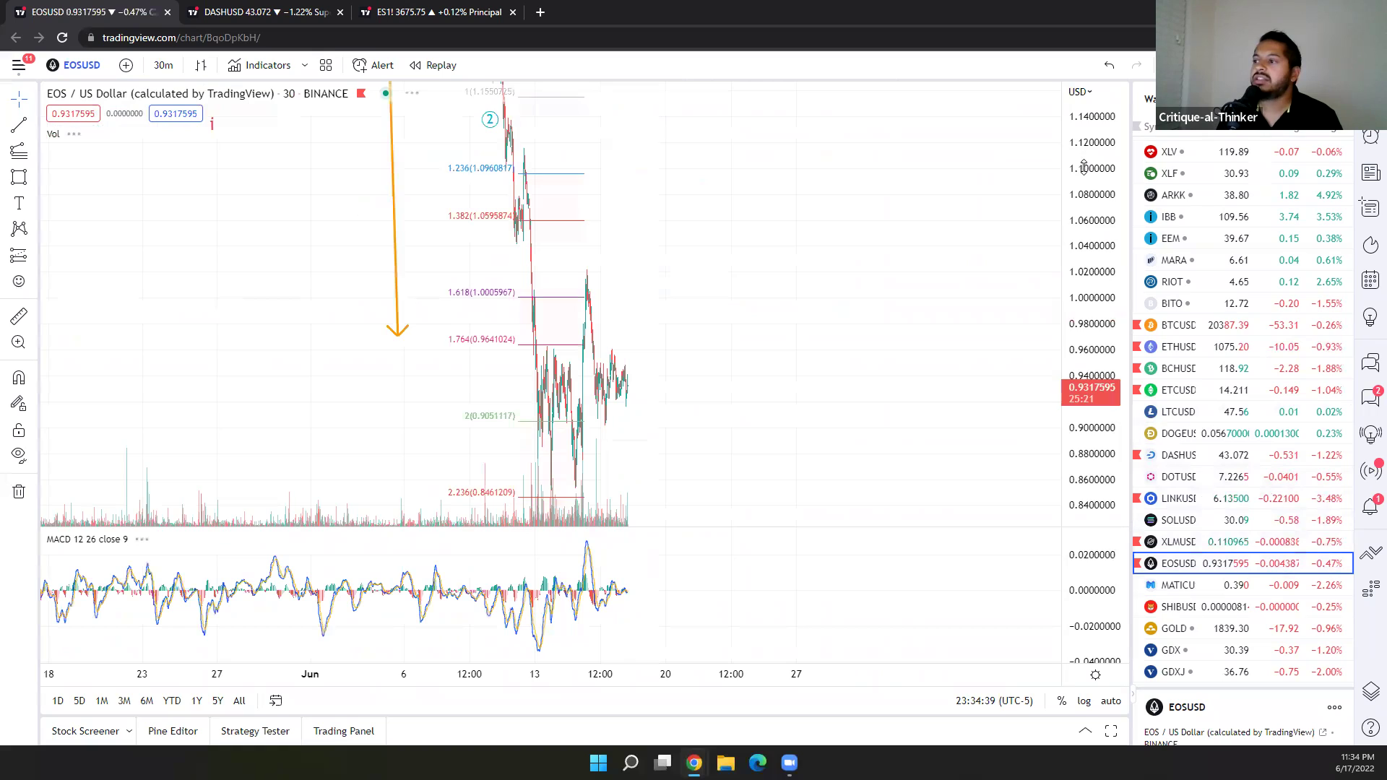
pyautogui.moveTo(1084, 167); pyautogui.dragTo(1108, 492)
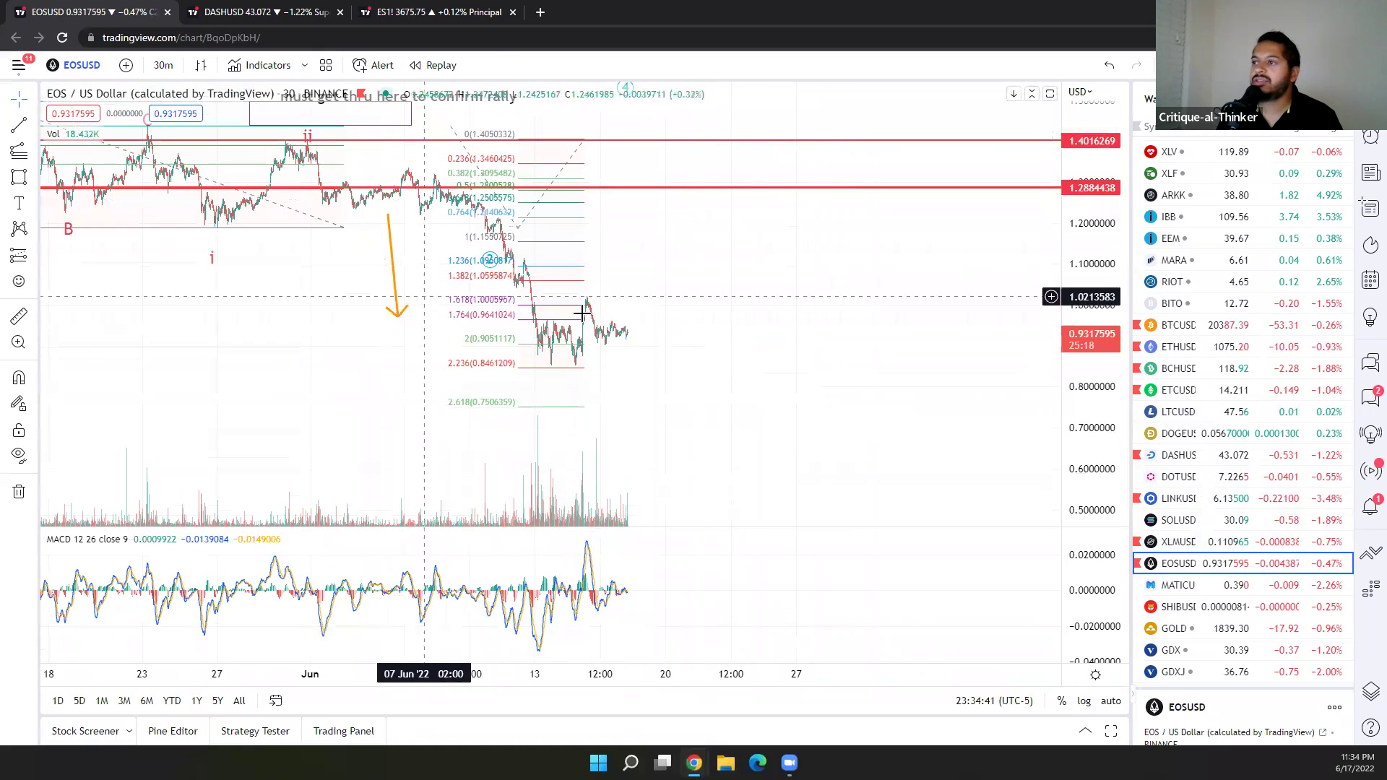
pyautogui.moveTo(704, 287); pyautogui.dragTo(854, 369)
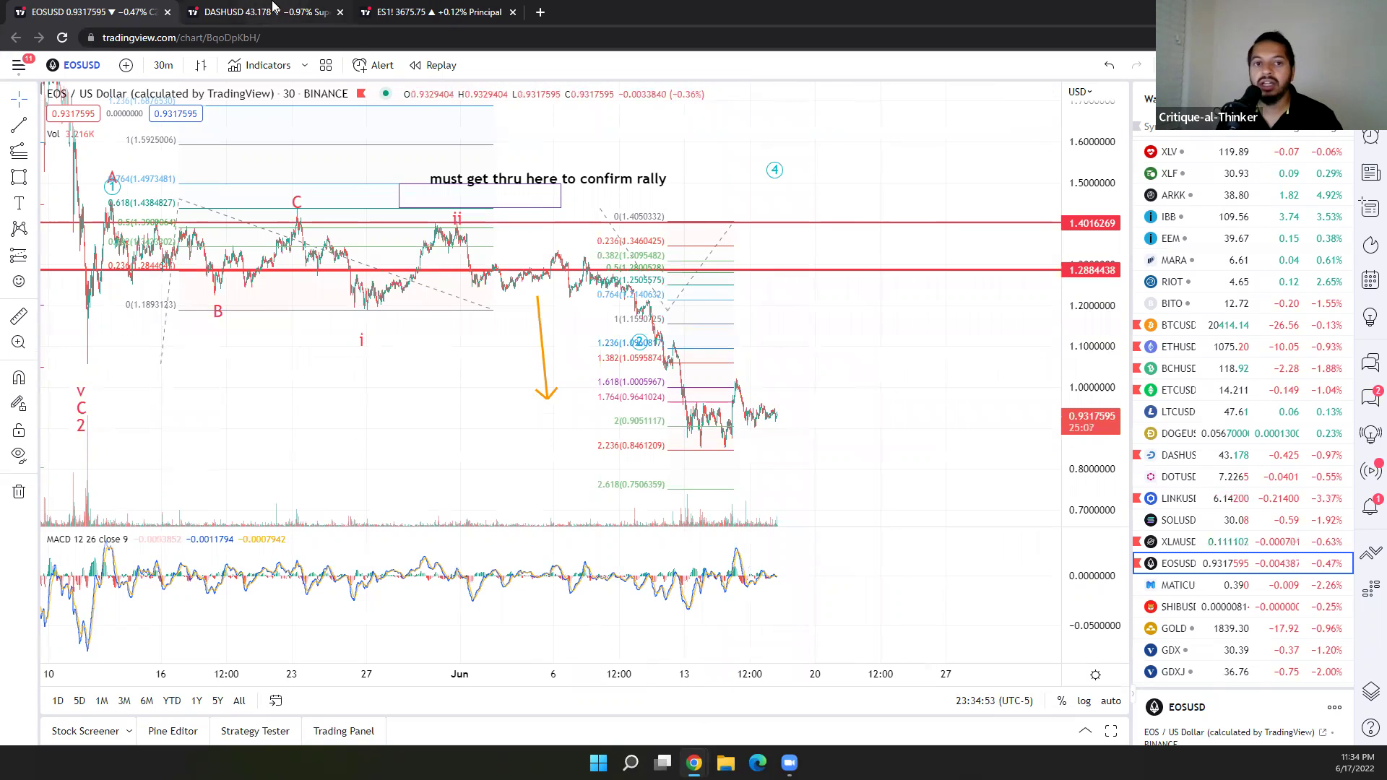
# Switch to the ES1! chart and examine the 5-minute S&P 500 futures between waves (3) and (4) with their Fibonacci levels.
pyautogui.click(404, 7)
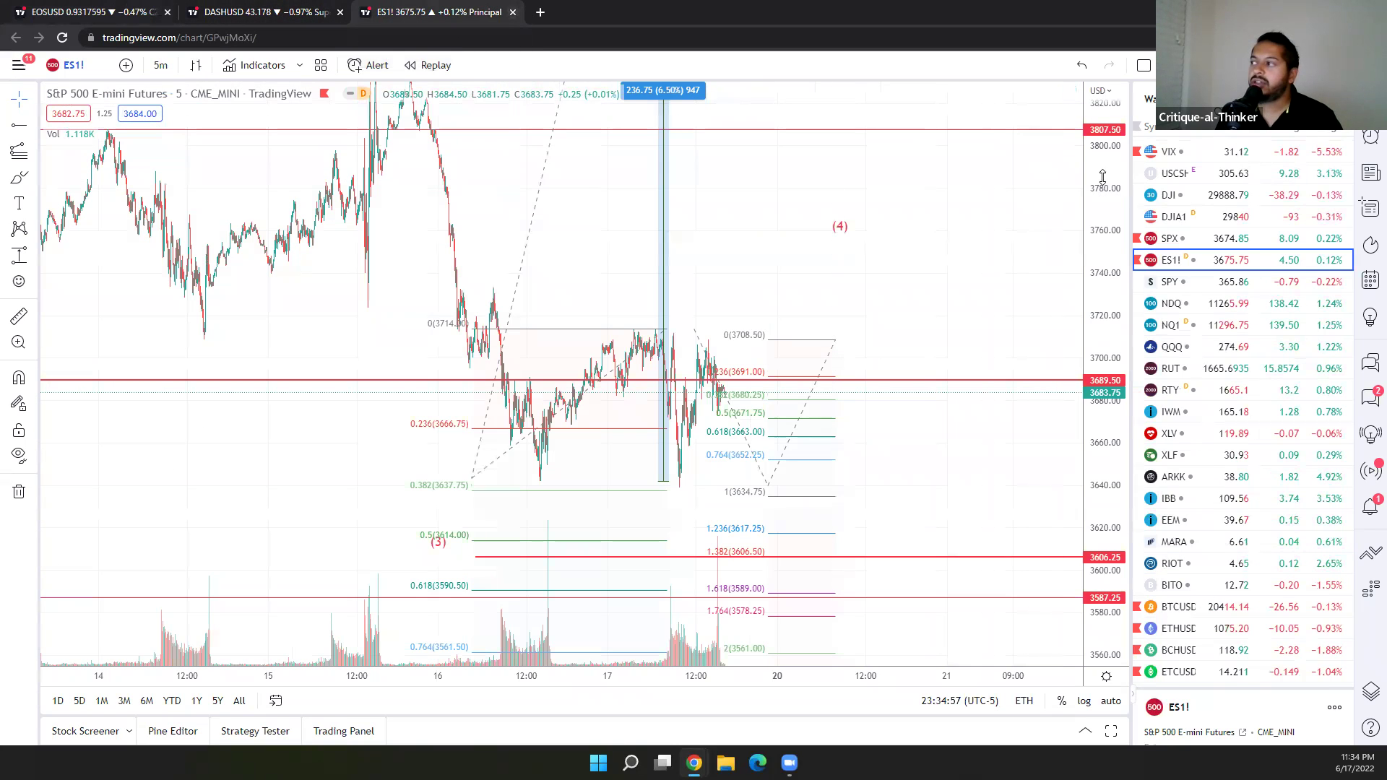
pyautogui.moveTo(1103, 177); pyautogui.dragTo(1101, 305)
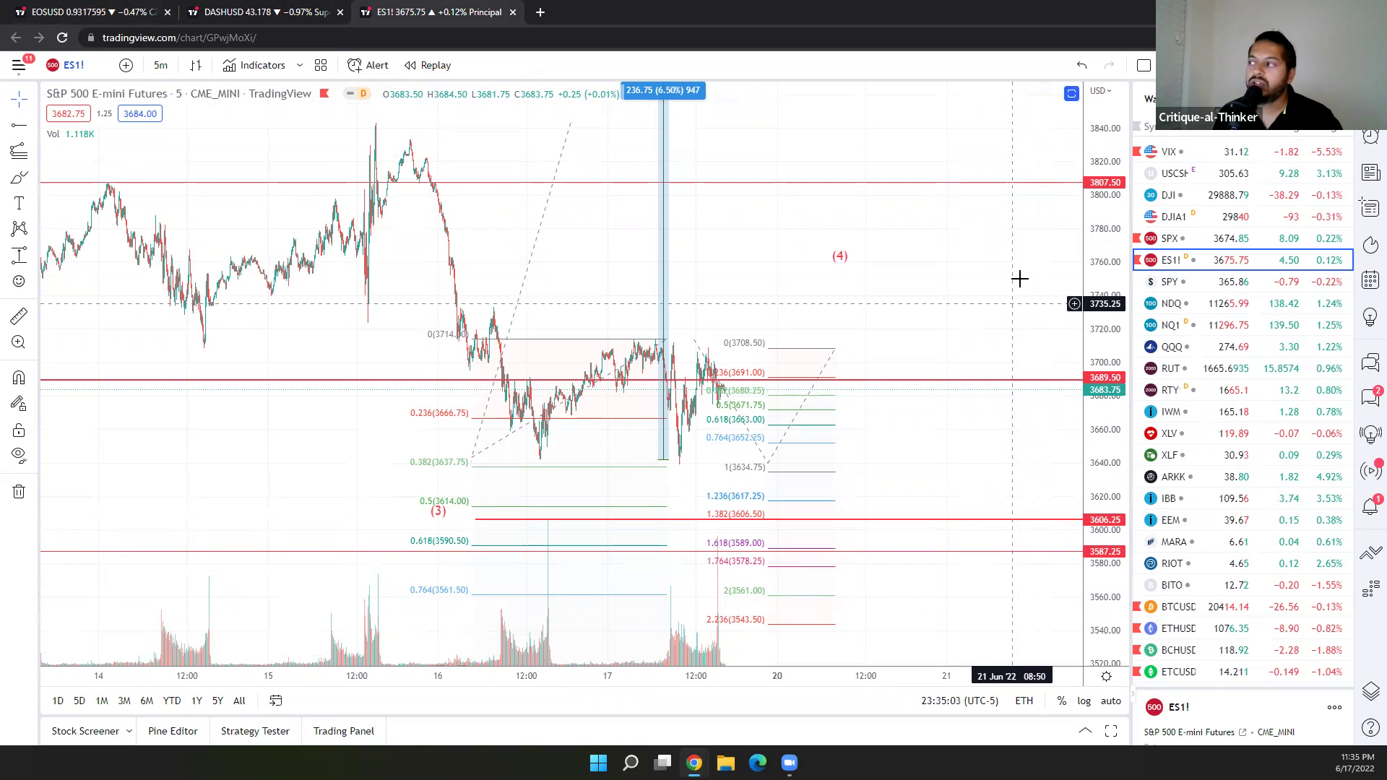
pyautogui.scroll(-2, 1014, 273)
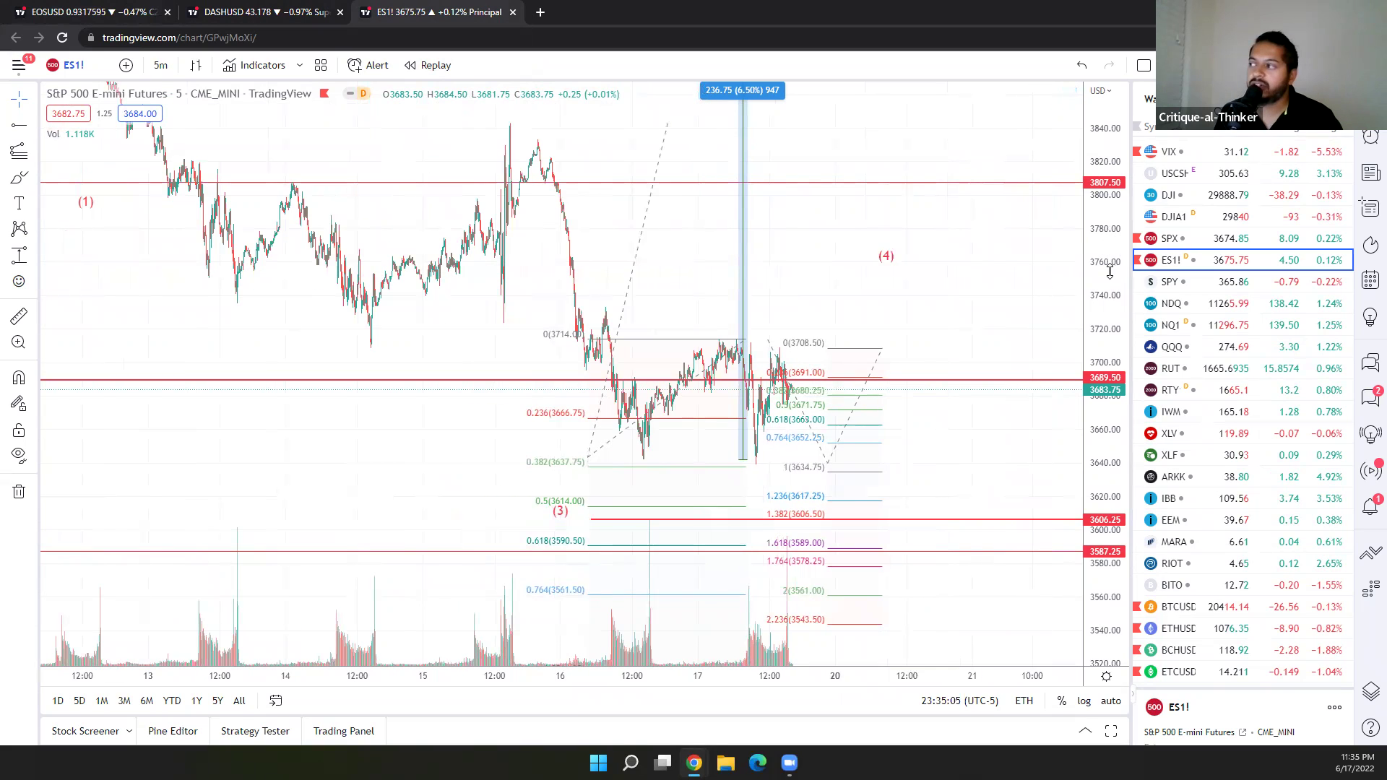
pyautogui.scroll(1, 455, 174)
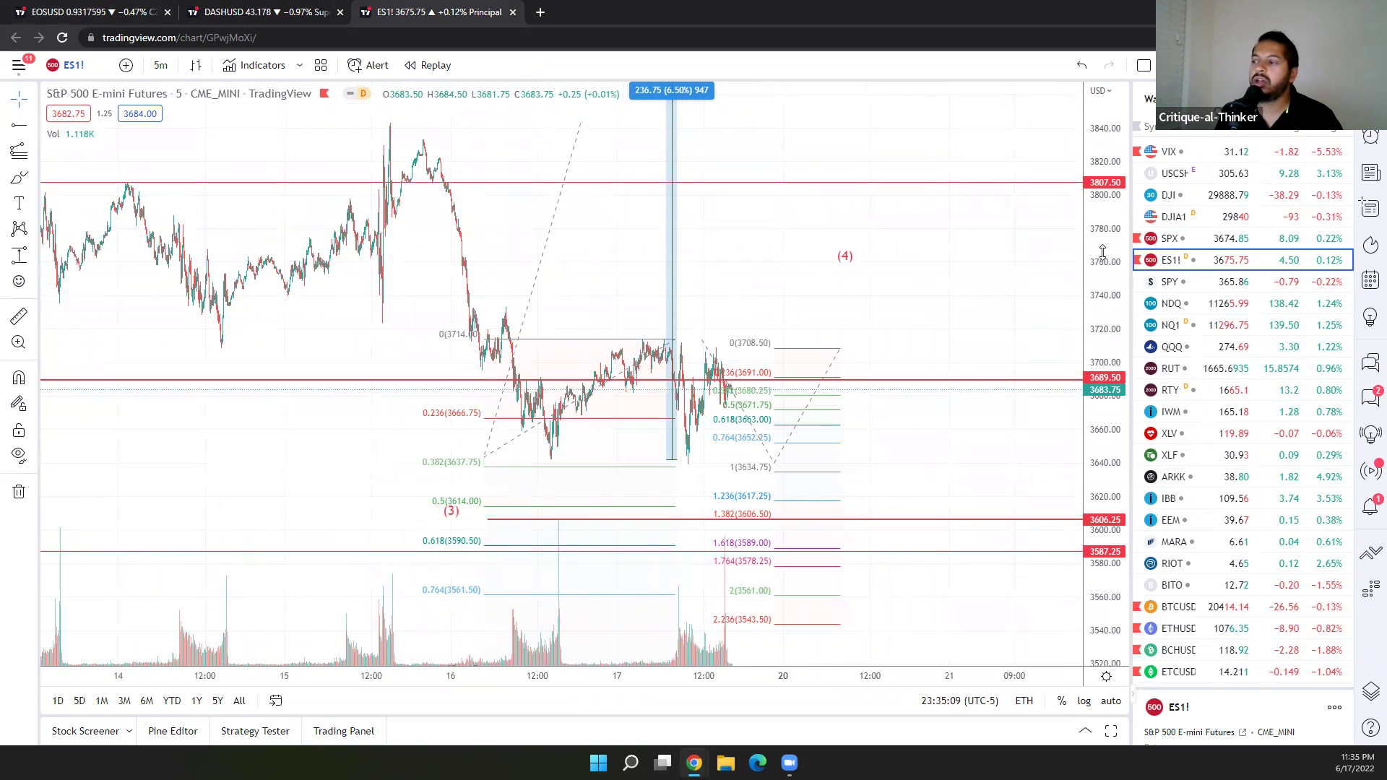
pyautogui.scroll(-2, 771, 260)
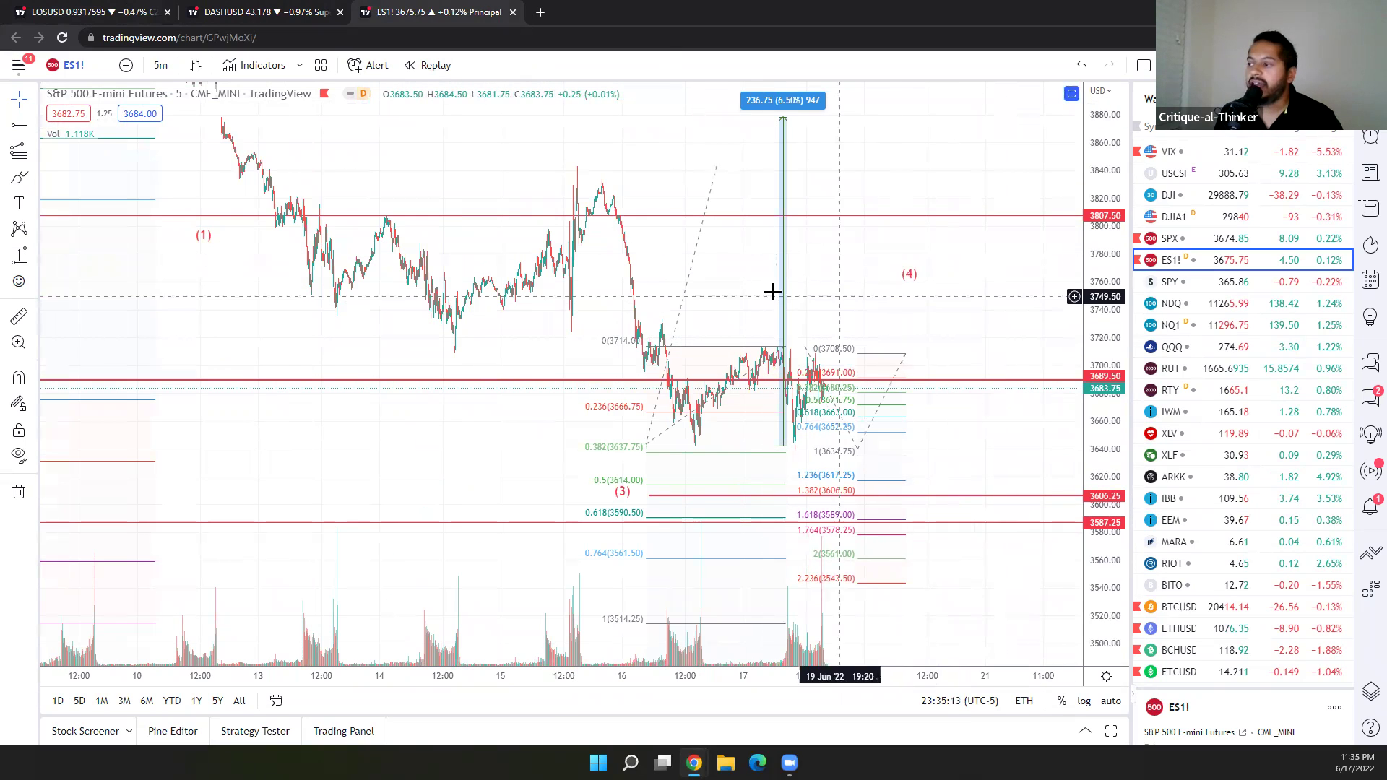
pyautogui.scroll(2, 1019, 333)
pyautogui.scroll(3, 1005, 286)
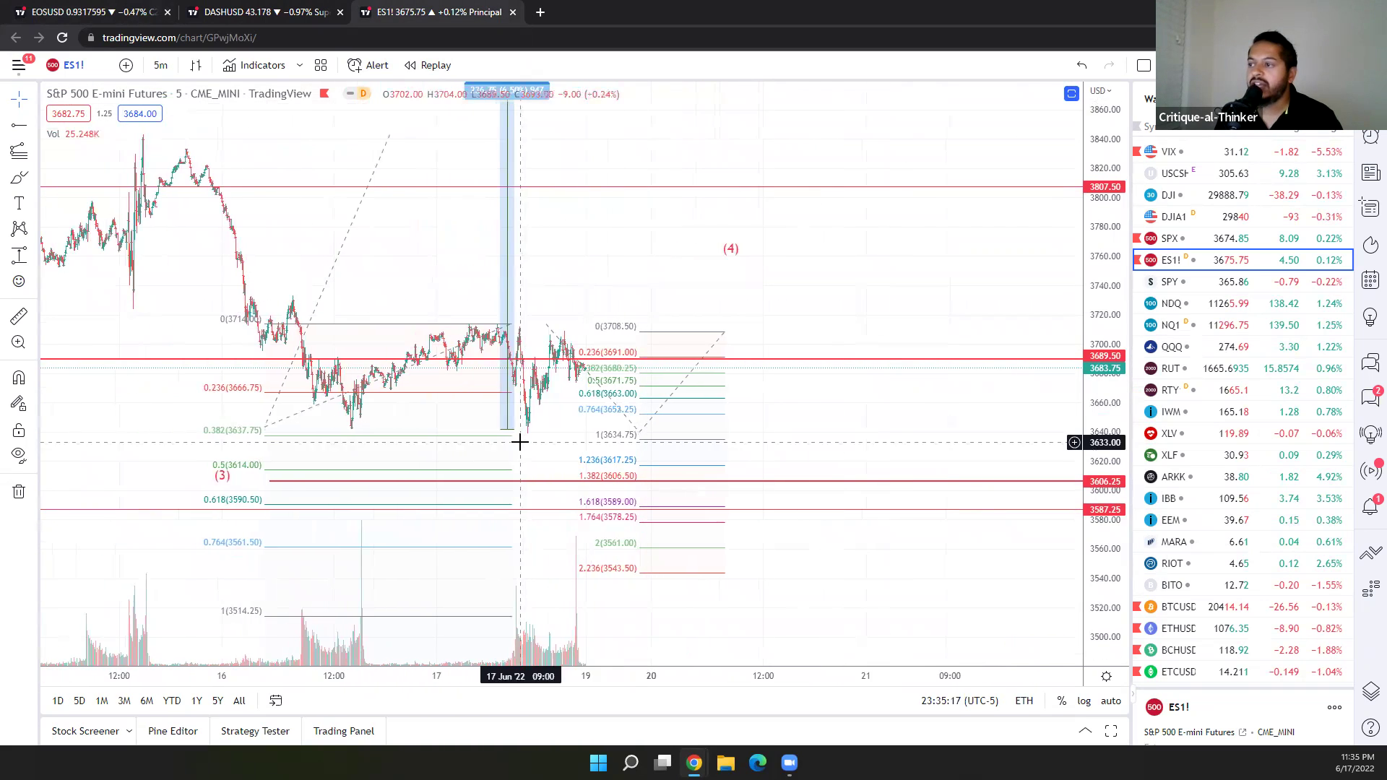
# Examine the ES1! price action against its two Fibonacci level sets, and bring up the SPX 5-minute chart for comparison.
pyautogui.moveTo(564, 436); pyautogui.dragTo(356, 458)
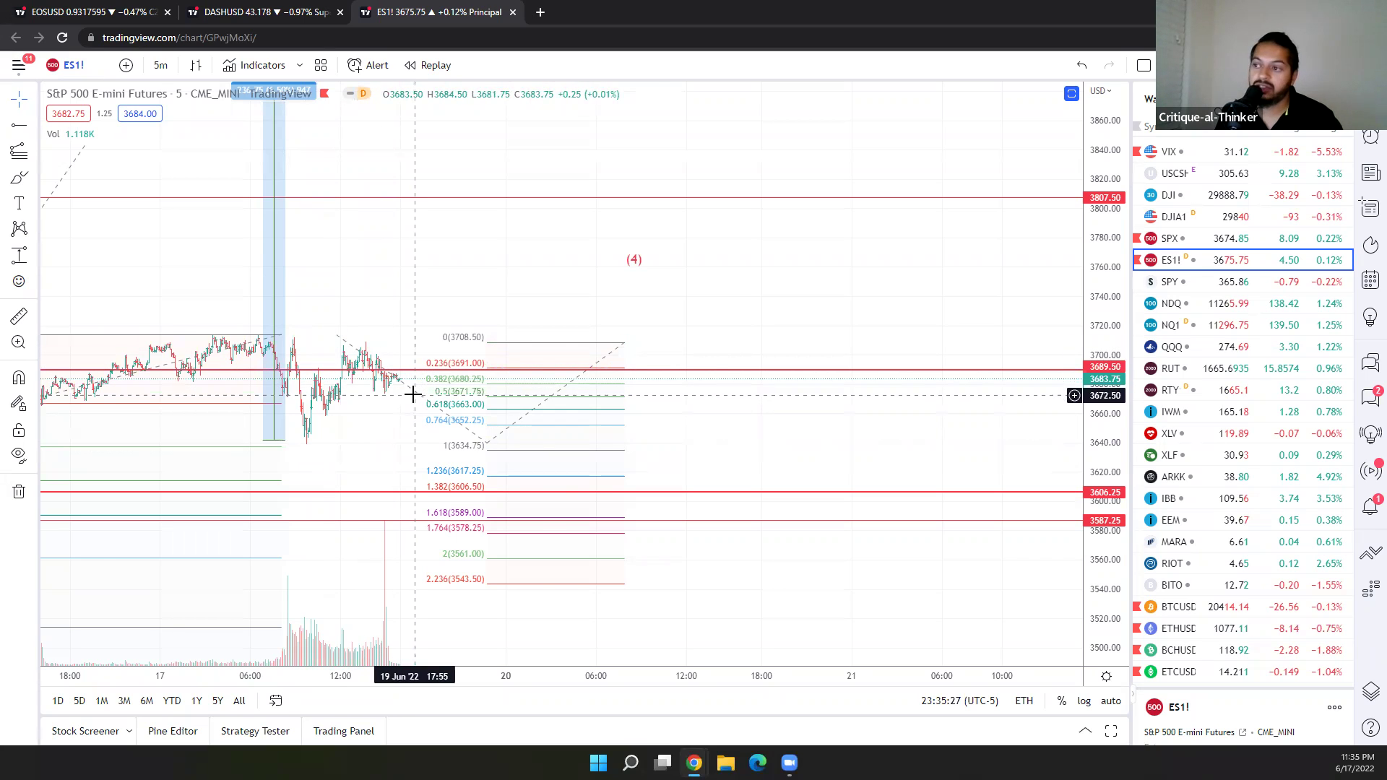
pyautogui.moveTo(411, 394); pyautogui.dragTo(523, 391)
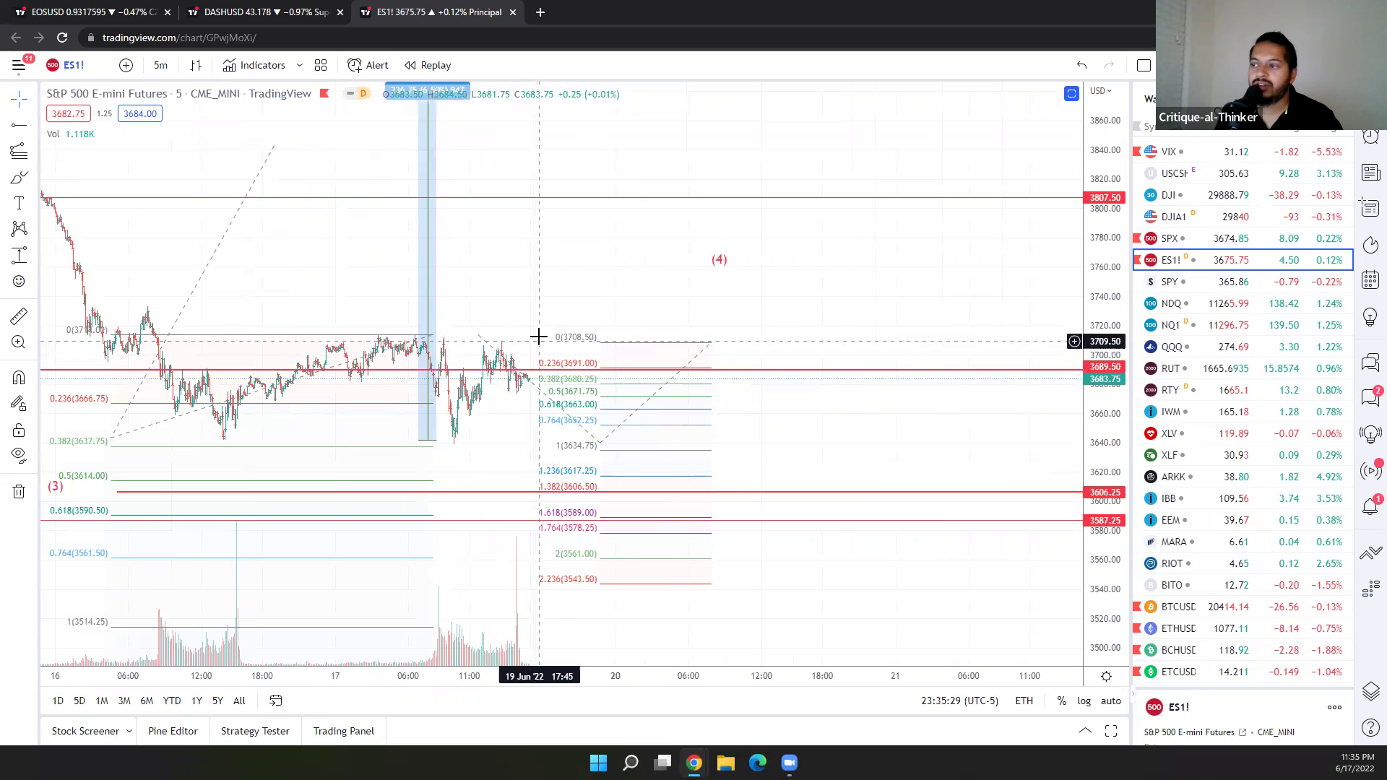
pyautogui.scroll(-3, 552, 332)
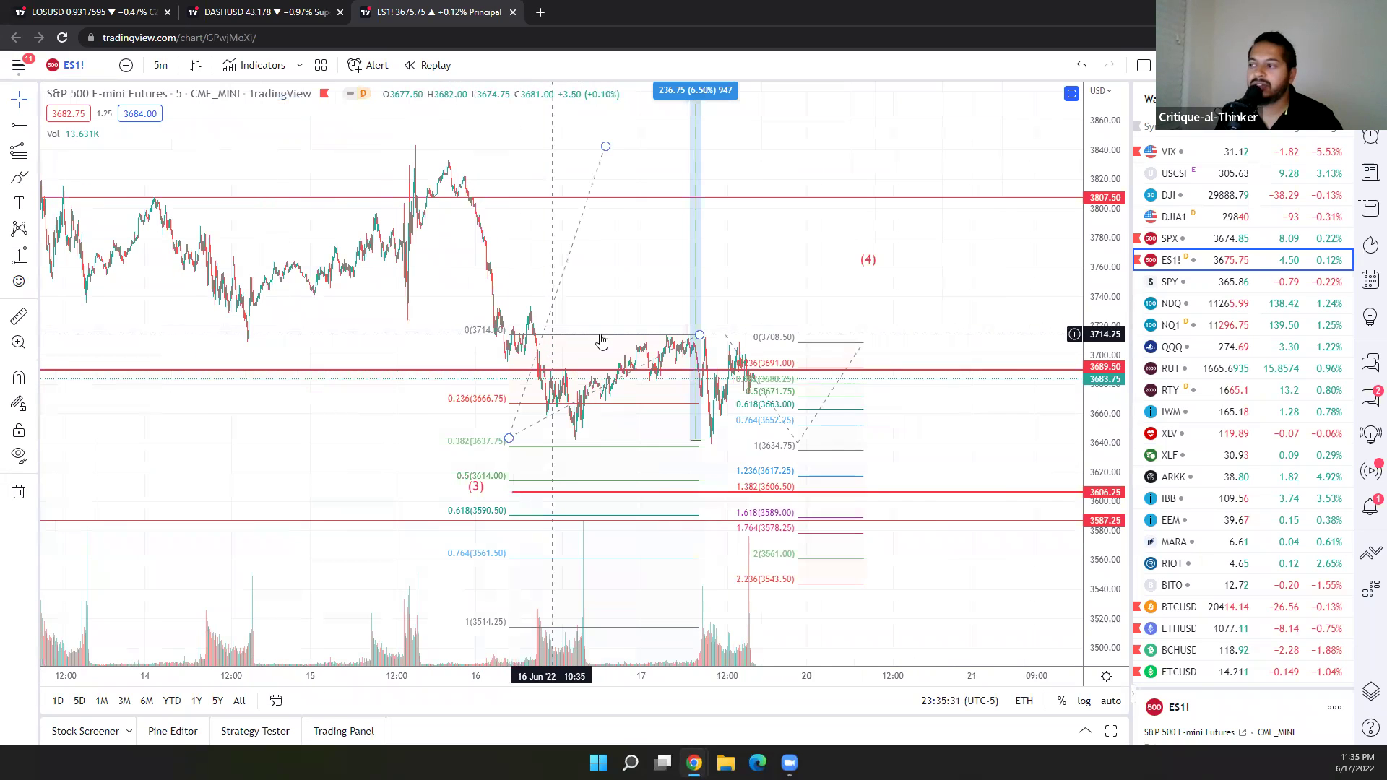
pyautogui.scroll(3, 598, 370)
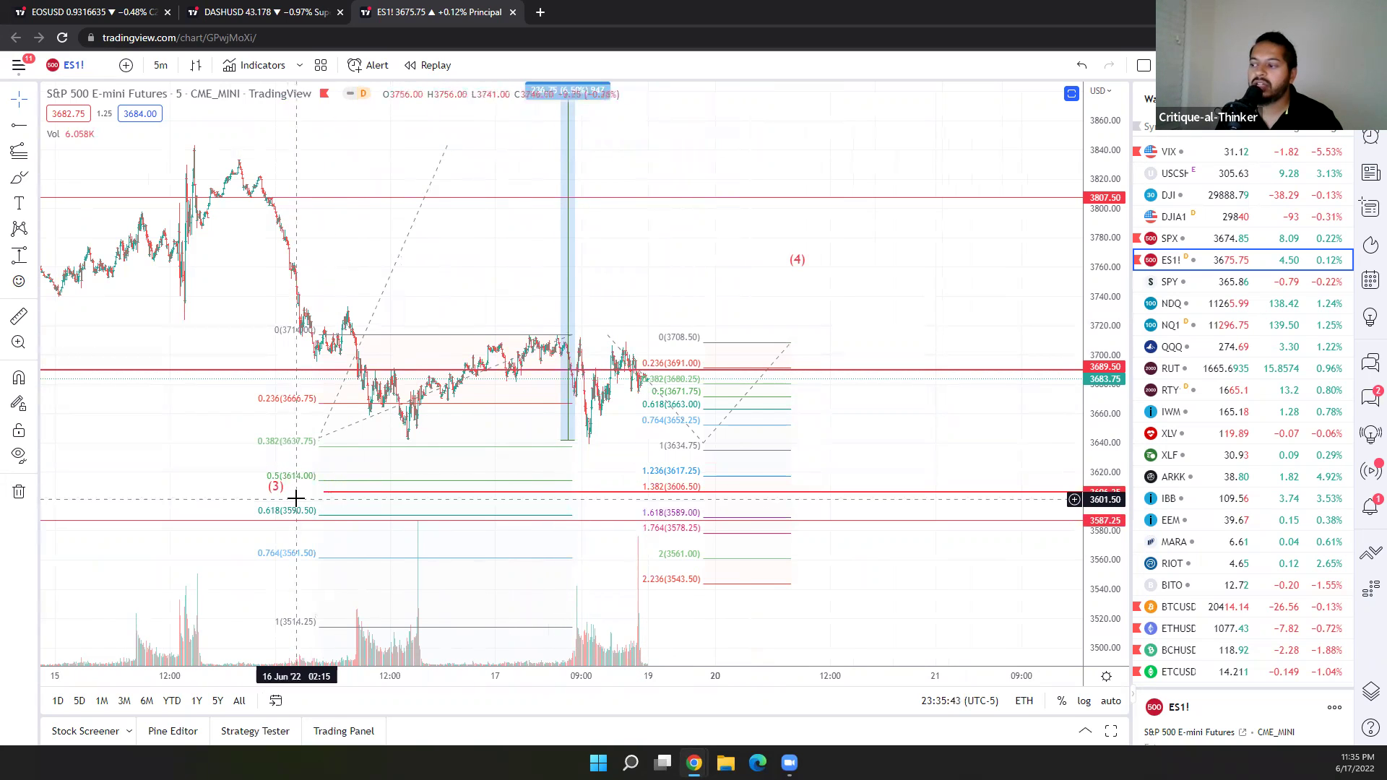
pyautogui.hscroll(-5, 296, 498)
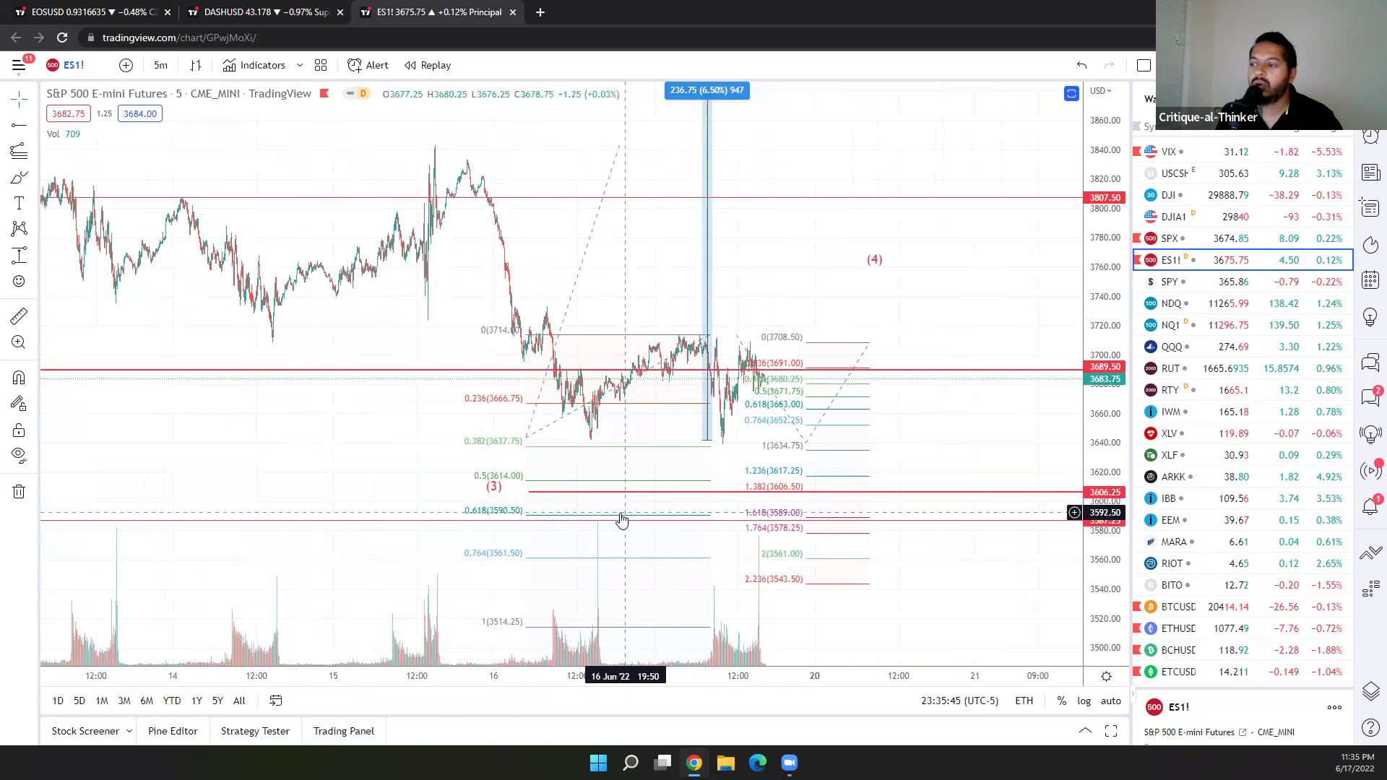
pyautogui.click(1174, 241)
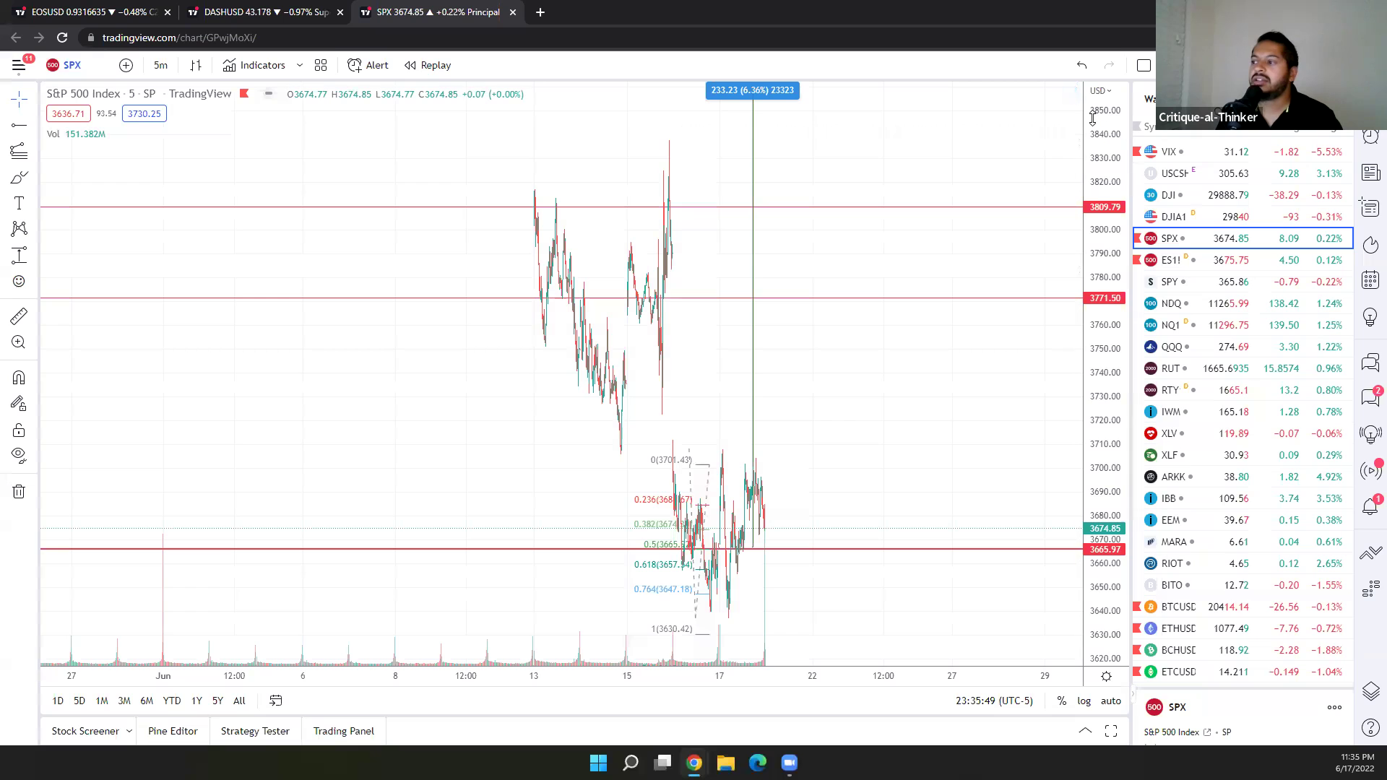
pyautogui.moveTo(1092, 119); pyautogui.dragTo(1094, 144)
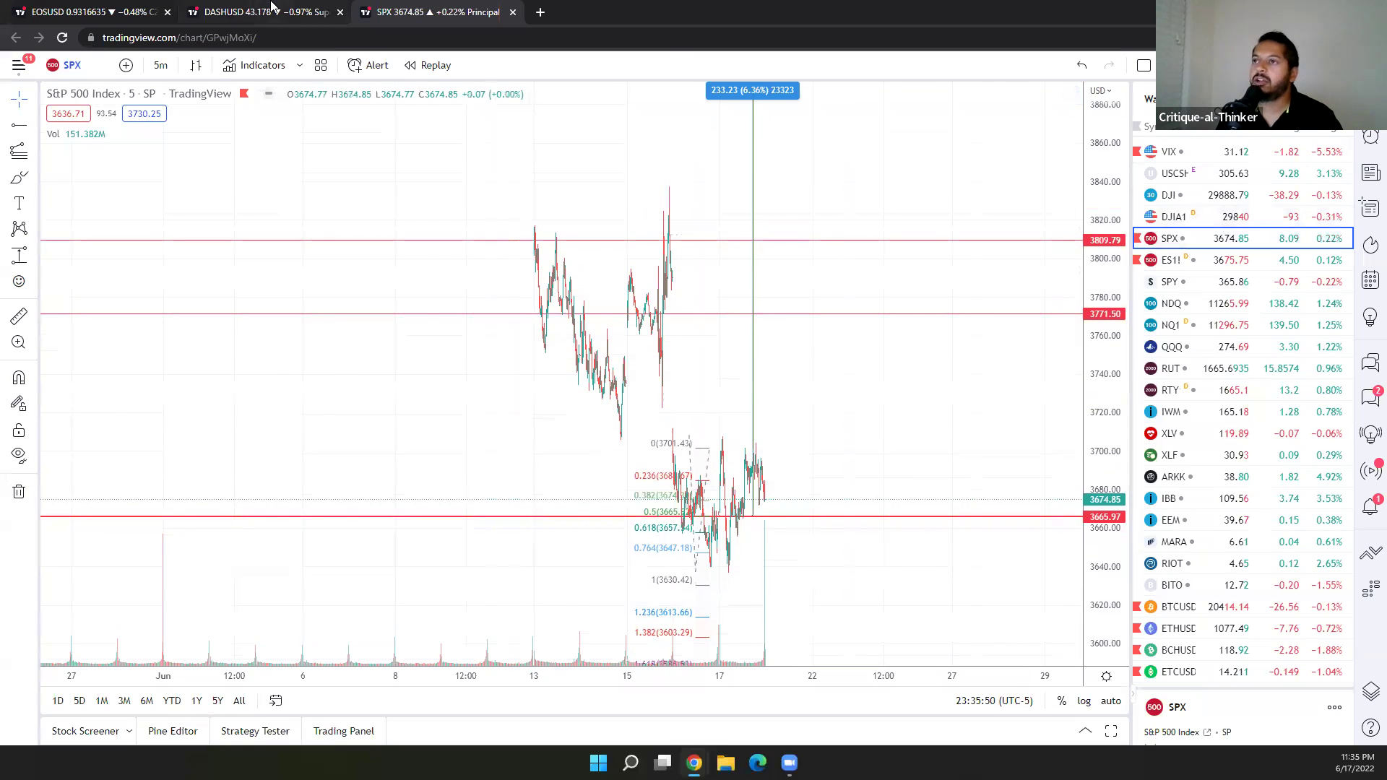
# Bring up the DJI daily chart and examine the 2022 decline from wave III toward wave IV.
pyautogui.click(272, 6)
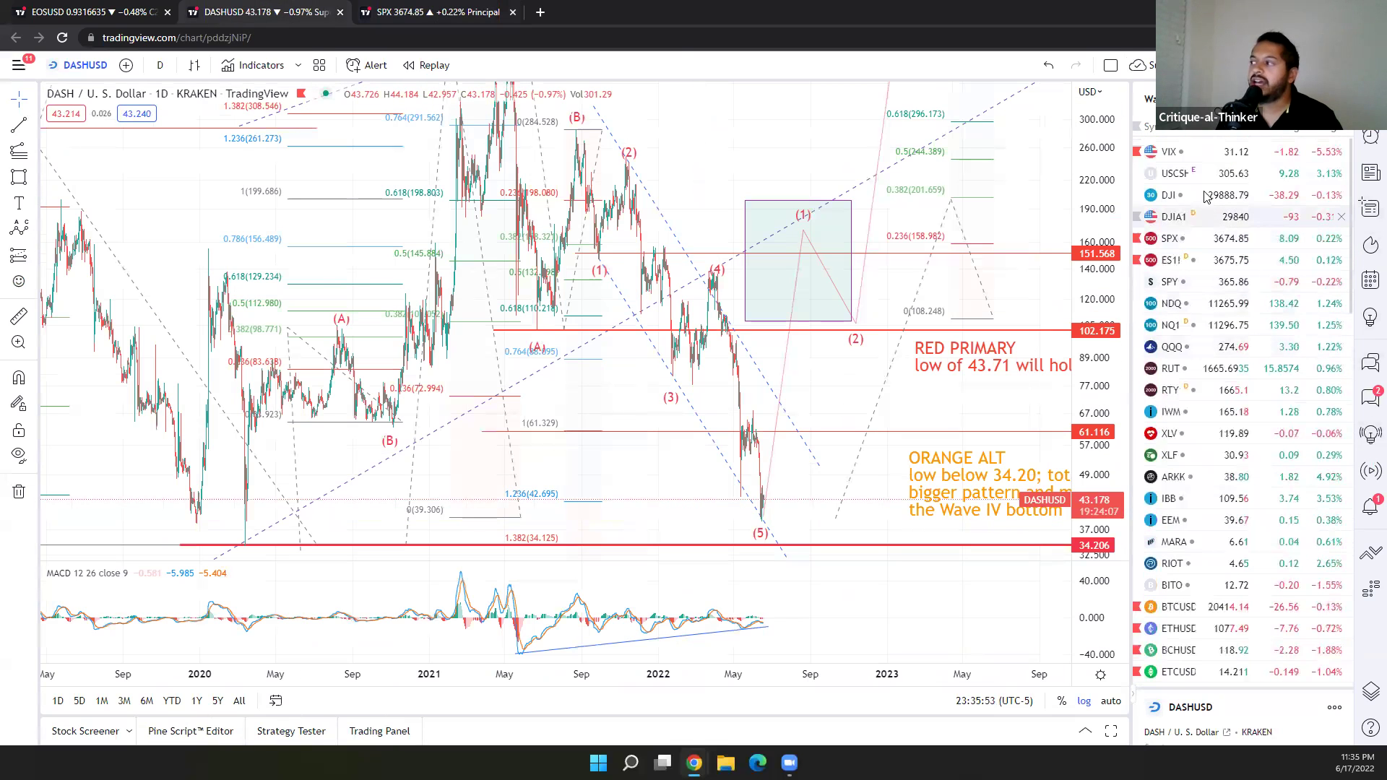
pyautogui.click(1205, 196)
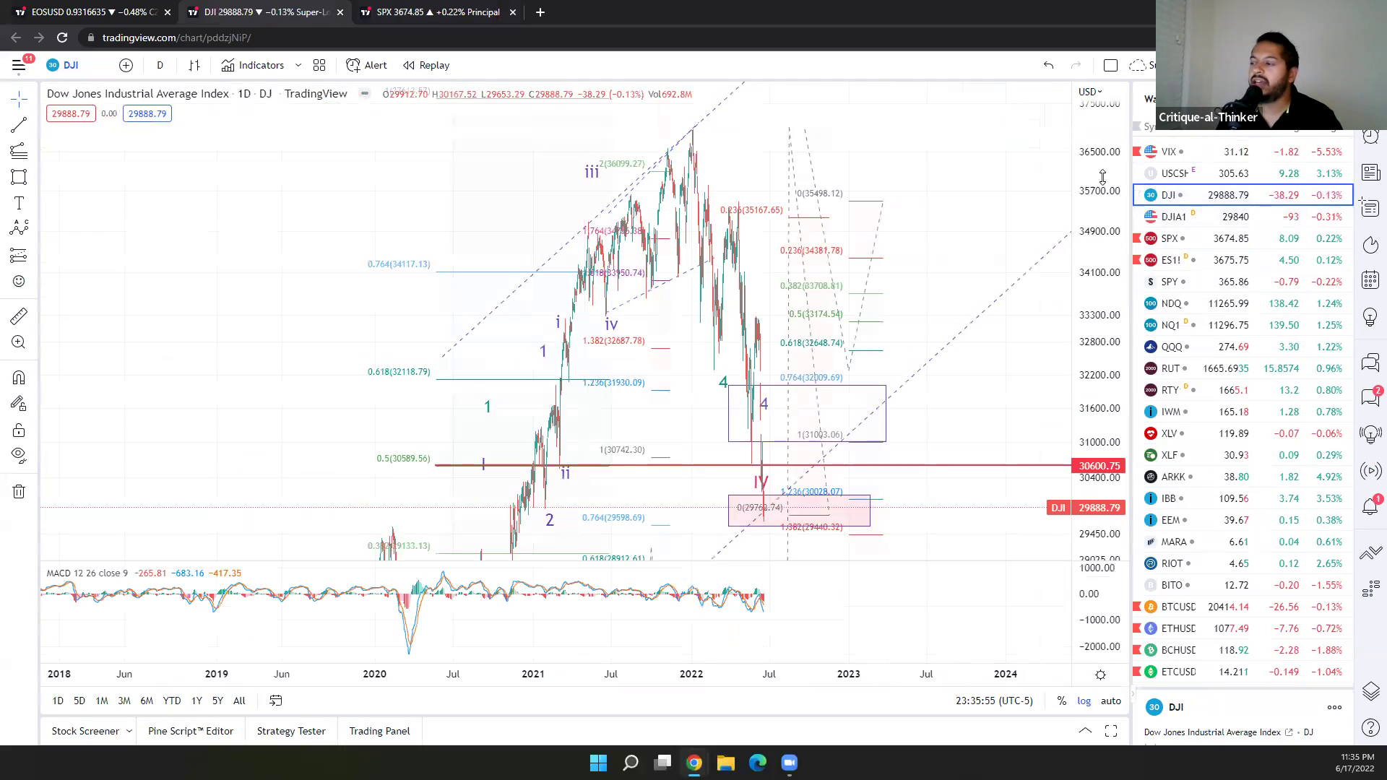
pyautogui.moveTo(1103, 177); pyautogui.dragTo(1099, 447)
pyautogui.scroll(5, 891, 403)
pyautogui.moveTo(1094, 313); pyautogui.dragTo(1096, 271)
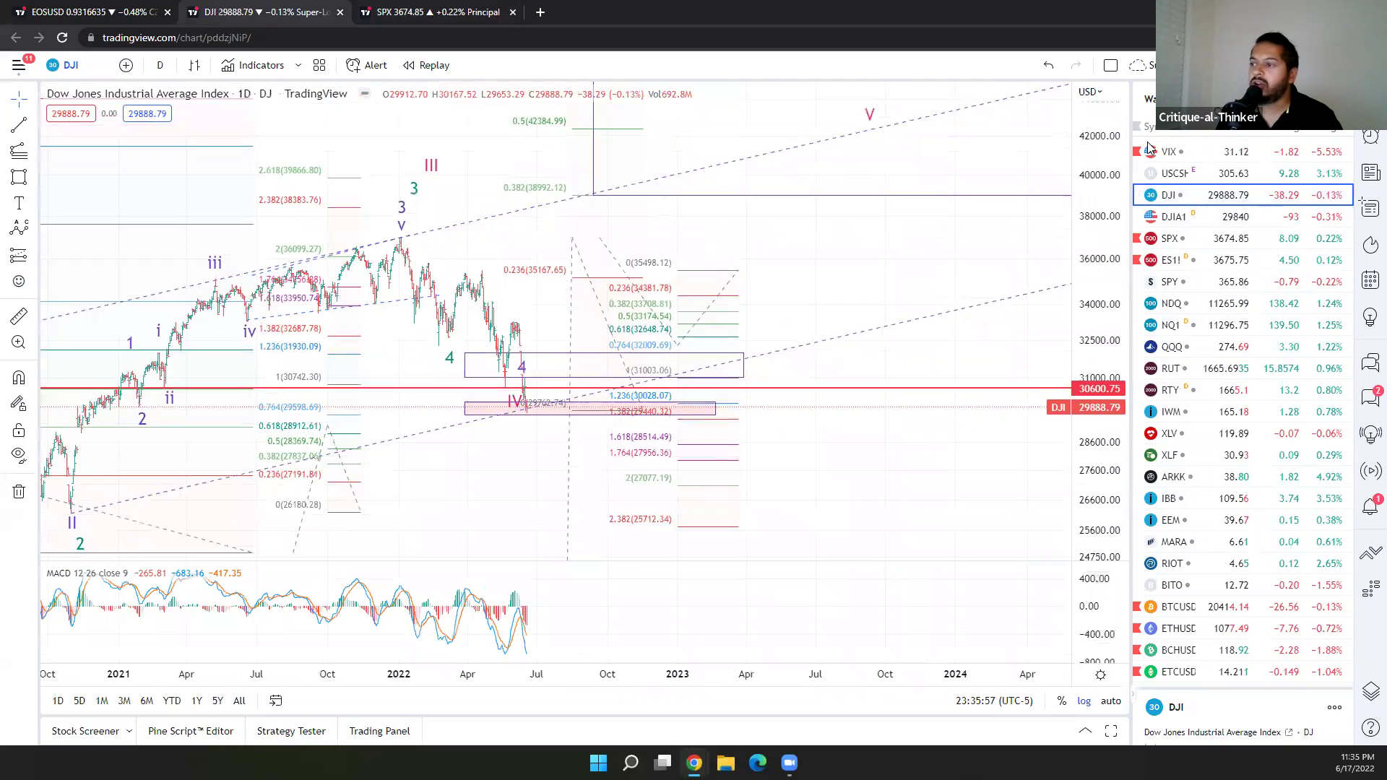
pyautogui.moveTo(1149, 148); pyautogui.dragTo(1148, 94)
pyautogui.scroll(3, 542, 532)
pyautogui.scroll(-3, 405, 497)
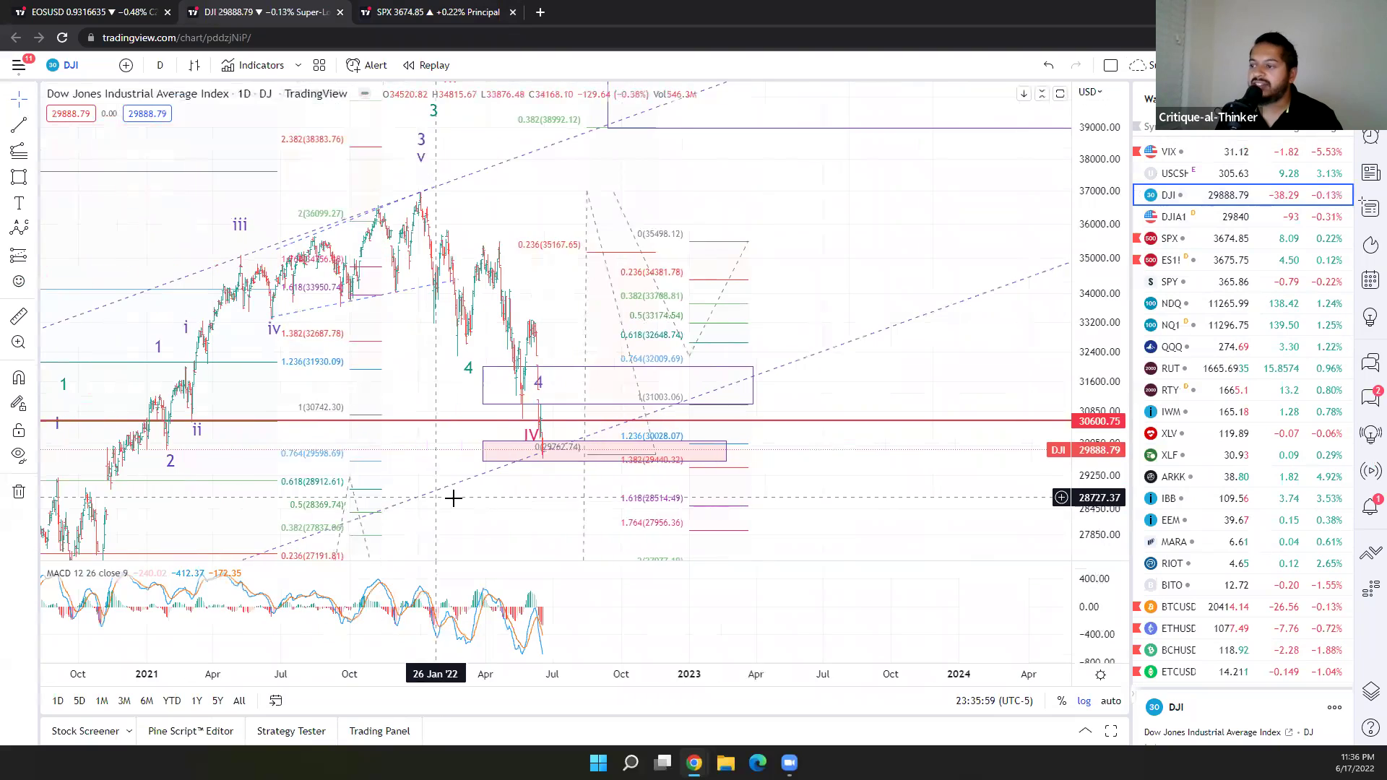
# Examine DJI's wave IV support boxes, rising trendlines and wave V target box against the Fibonacci levels.
pyautogui.moveTo(496, 508); pyautogui.dragTo(667, 466)
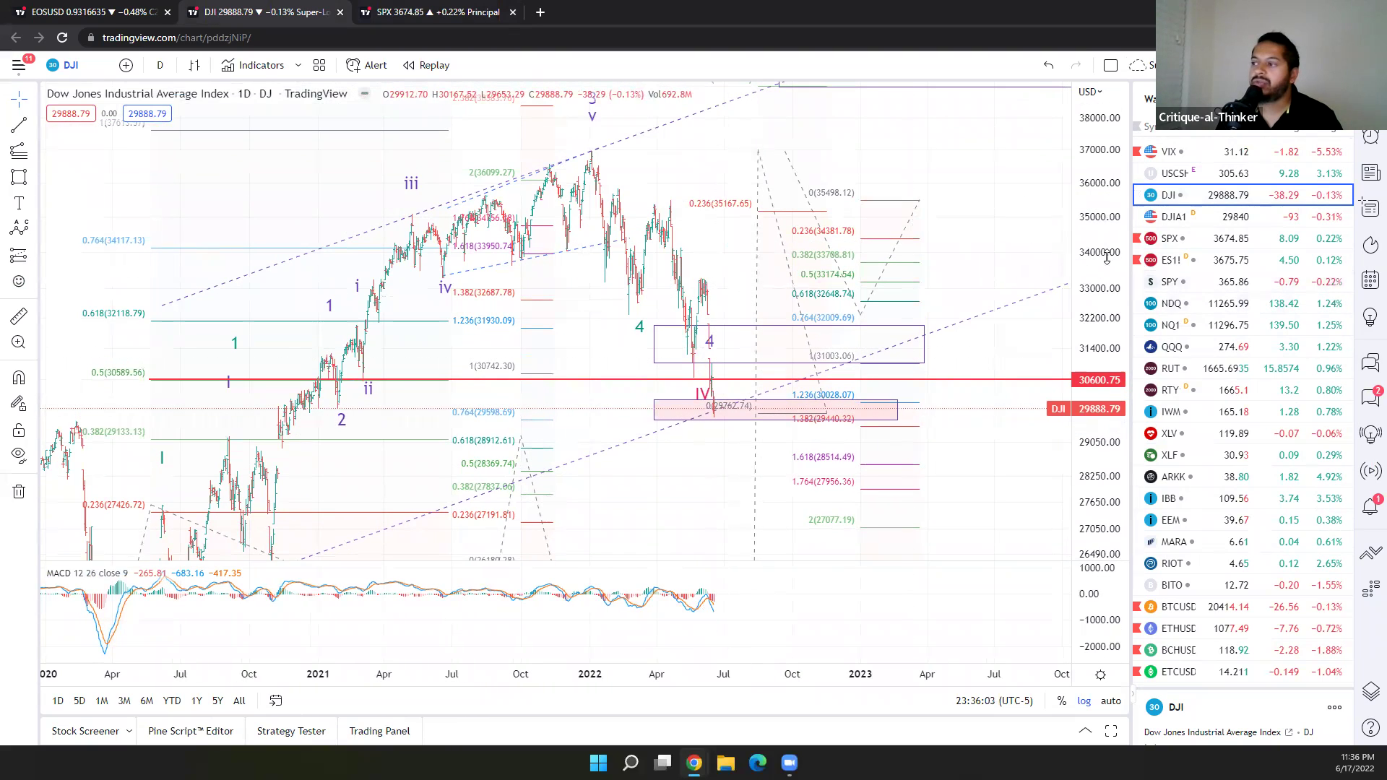
pyautogui.scroll(2, 589, 330)
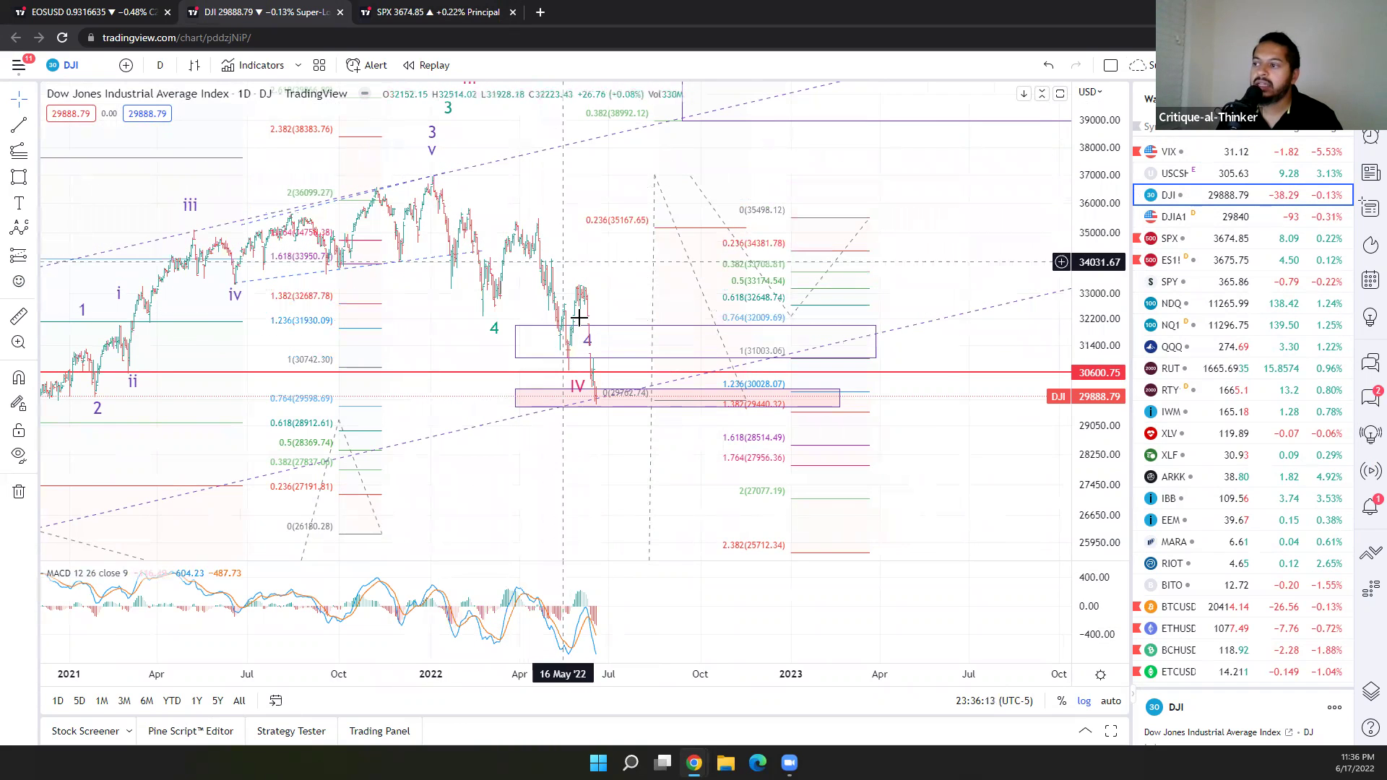
pyautogui.scroll(-3, 599, 435)
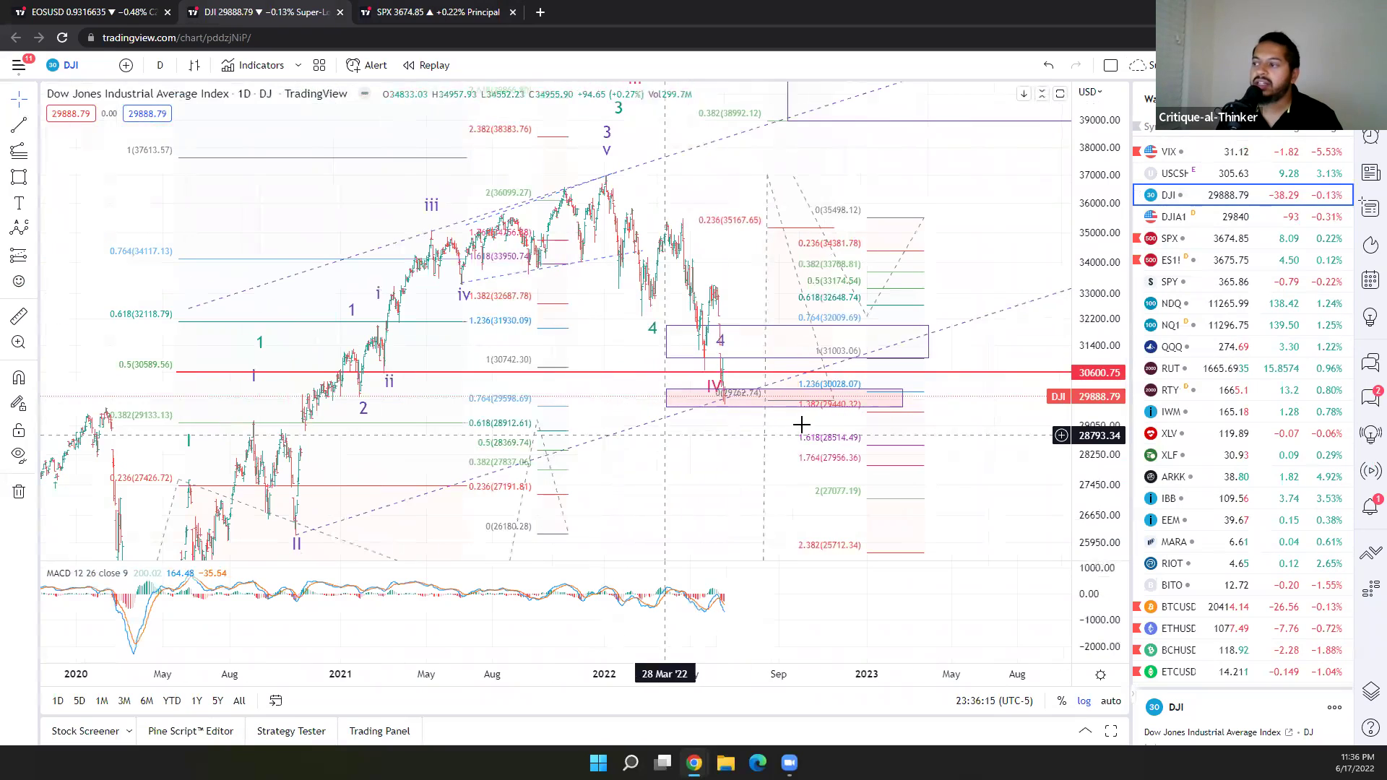
pyautogui.scroll(-2, 802, 463)
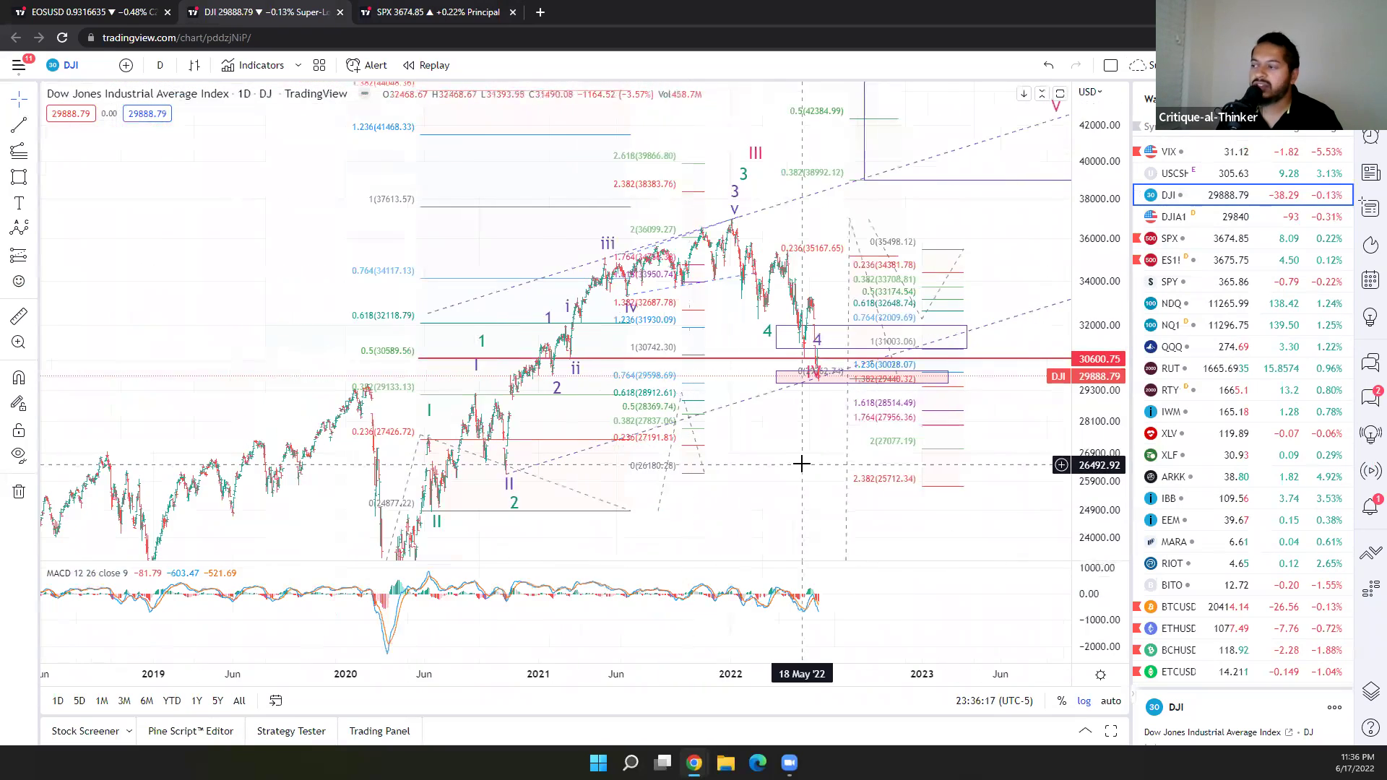
pyautogui.moveTo(799, 427); pyautogui.dragTo(661, 453)
pyautogui.moveTo(1099, 168); pyautogui.dragTo(1004, 312)
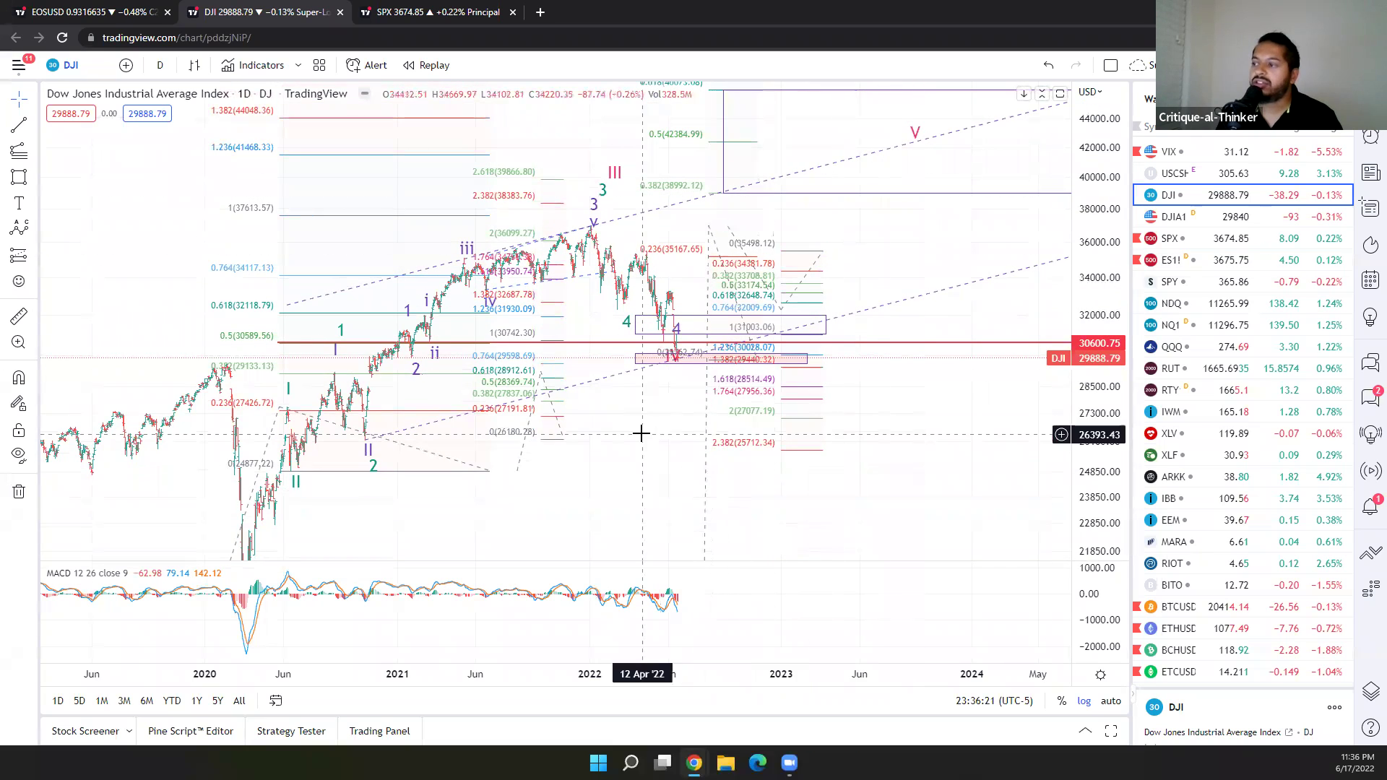
pyautogui.moveTo(616, 491); pyautogui.dragTo(571, 566)
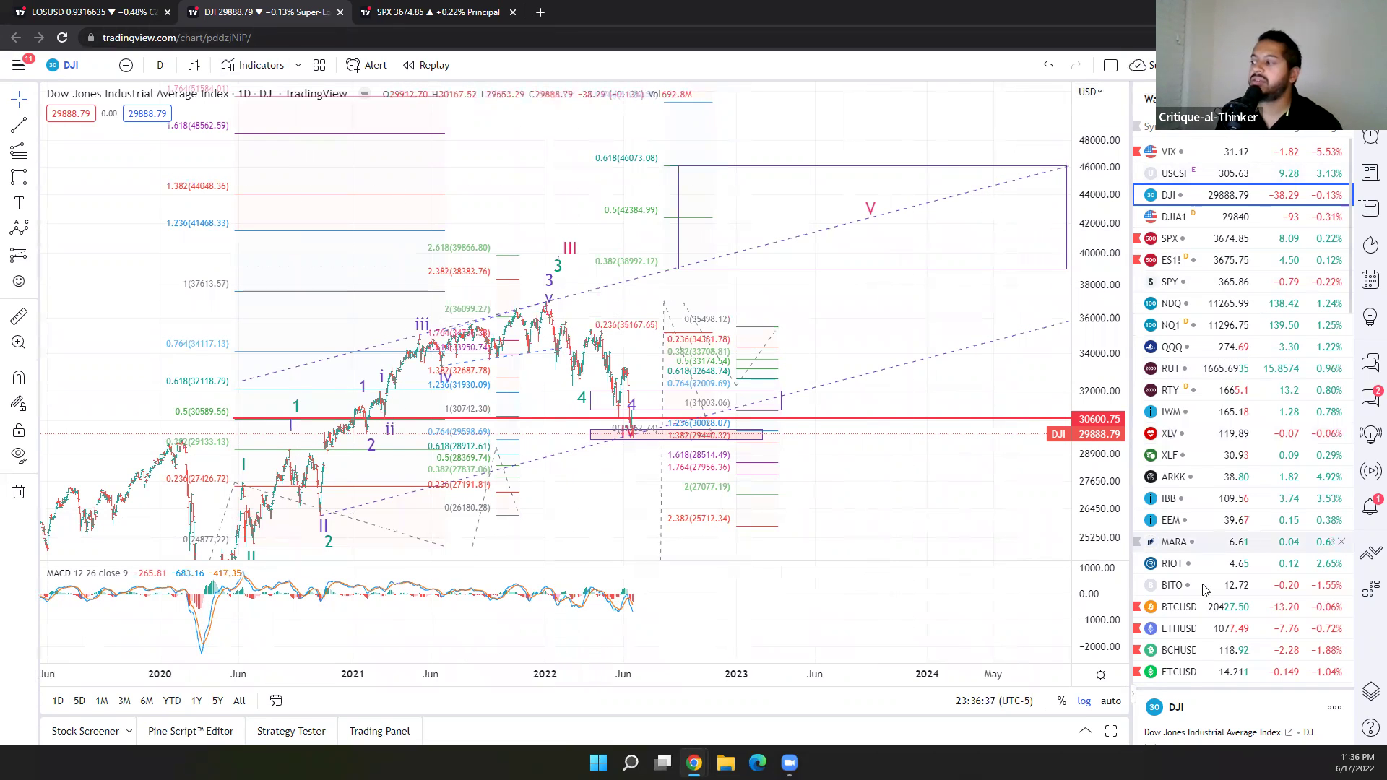
# Bring up the BTCUSD daily chart and review its wave labels, Fibonacci levels and purple, green and red scenario notes.
pyautogui.scroll(-1, 1228, 549)
pyautogui.click(1185, 535)
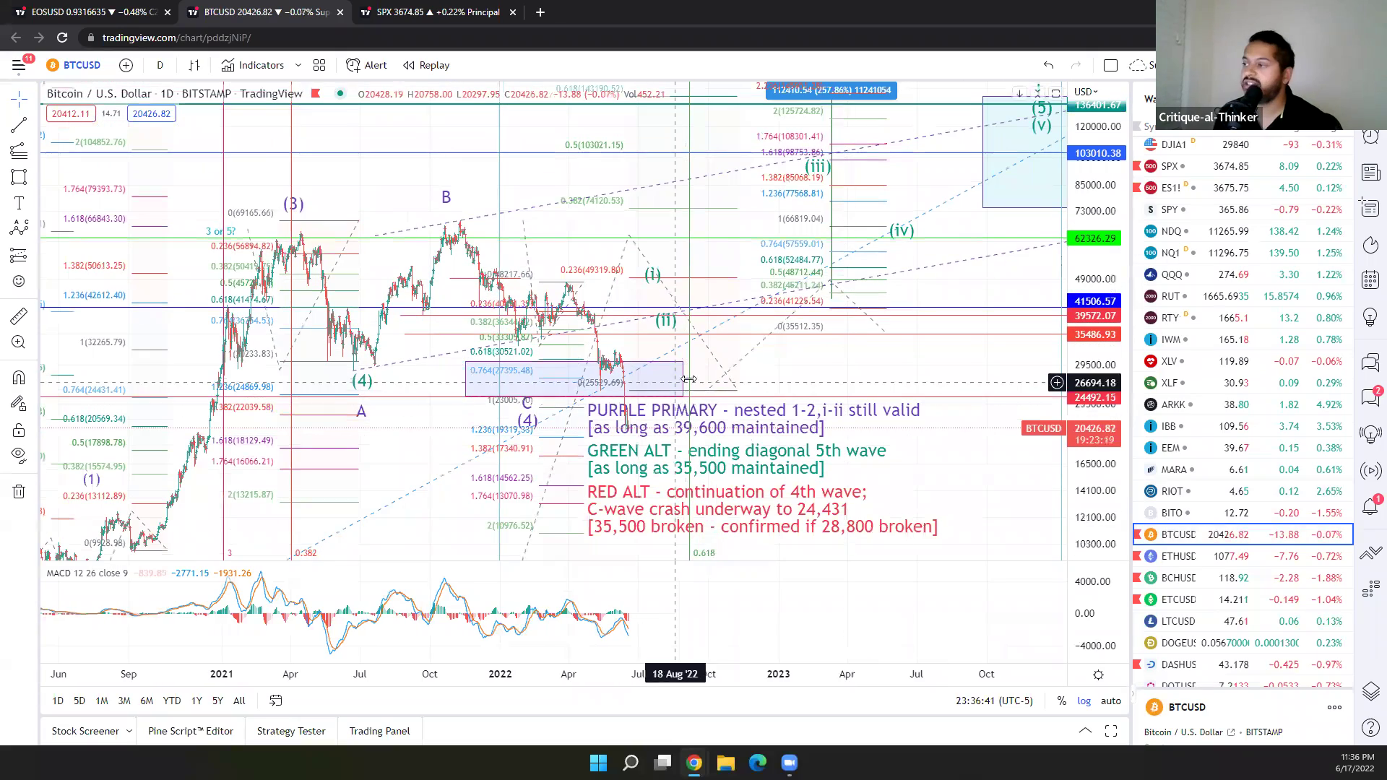
pyautogui.scroll(-2, 930, 359)
pyautogui.scroll(3, 930, 359)
pyautogui.moveTo(1087, 348); pyautogui.dragTo(1087, 355)
pyautogui.scroll(-1, 1086, 354)
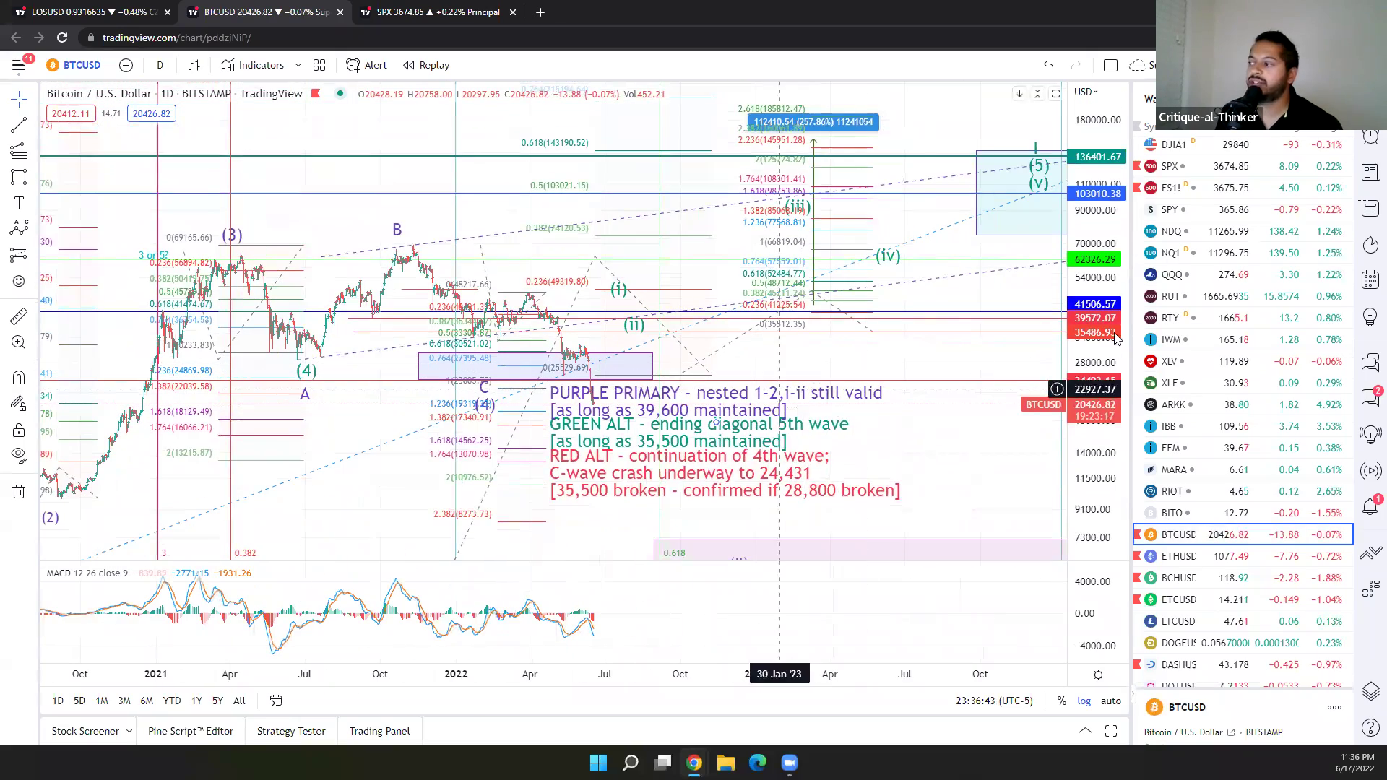
pyautogui.scroll(2, 1122, 221)
pyautogui.scroll(2, 609, 376)
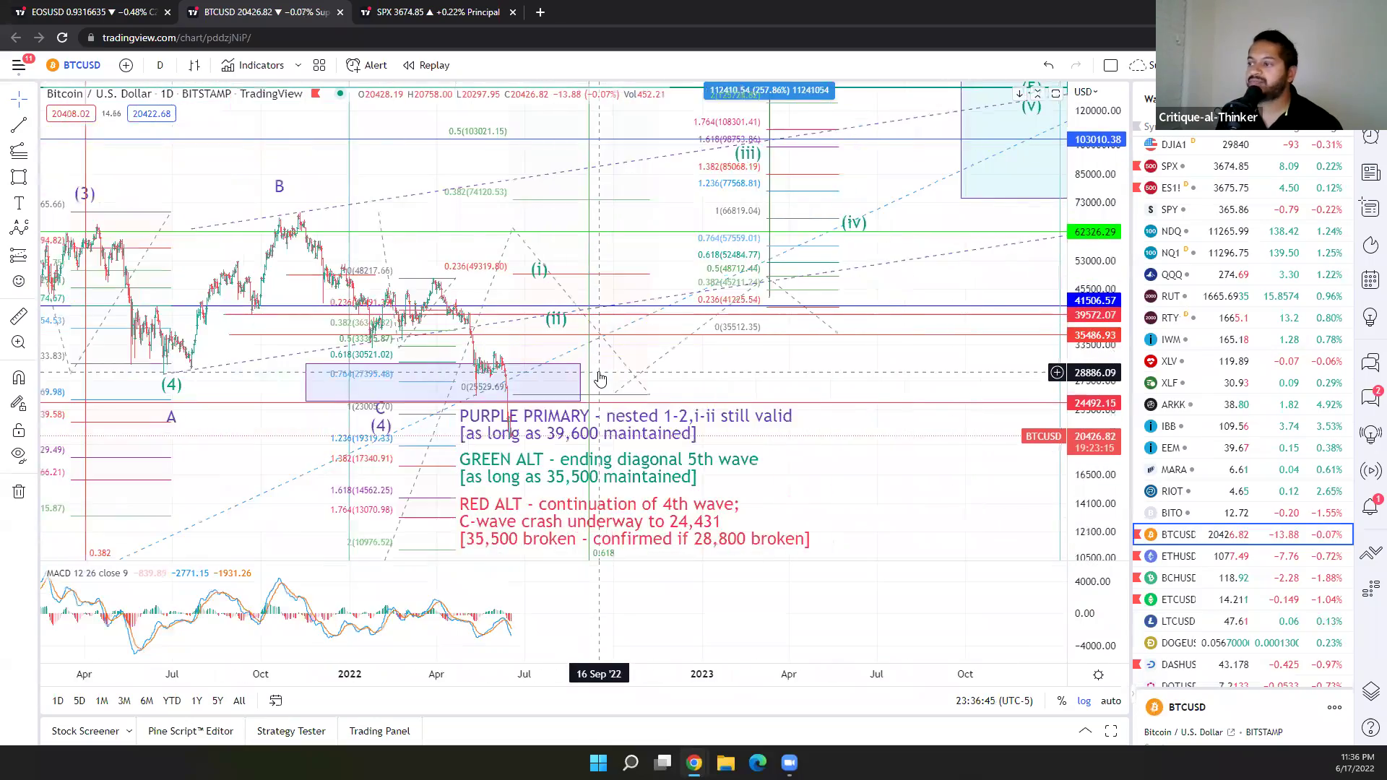
pyautogui.scroll(-6, 607, 375)
pyautogui.scroll(4, 727, 341)
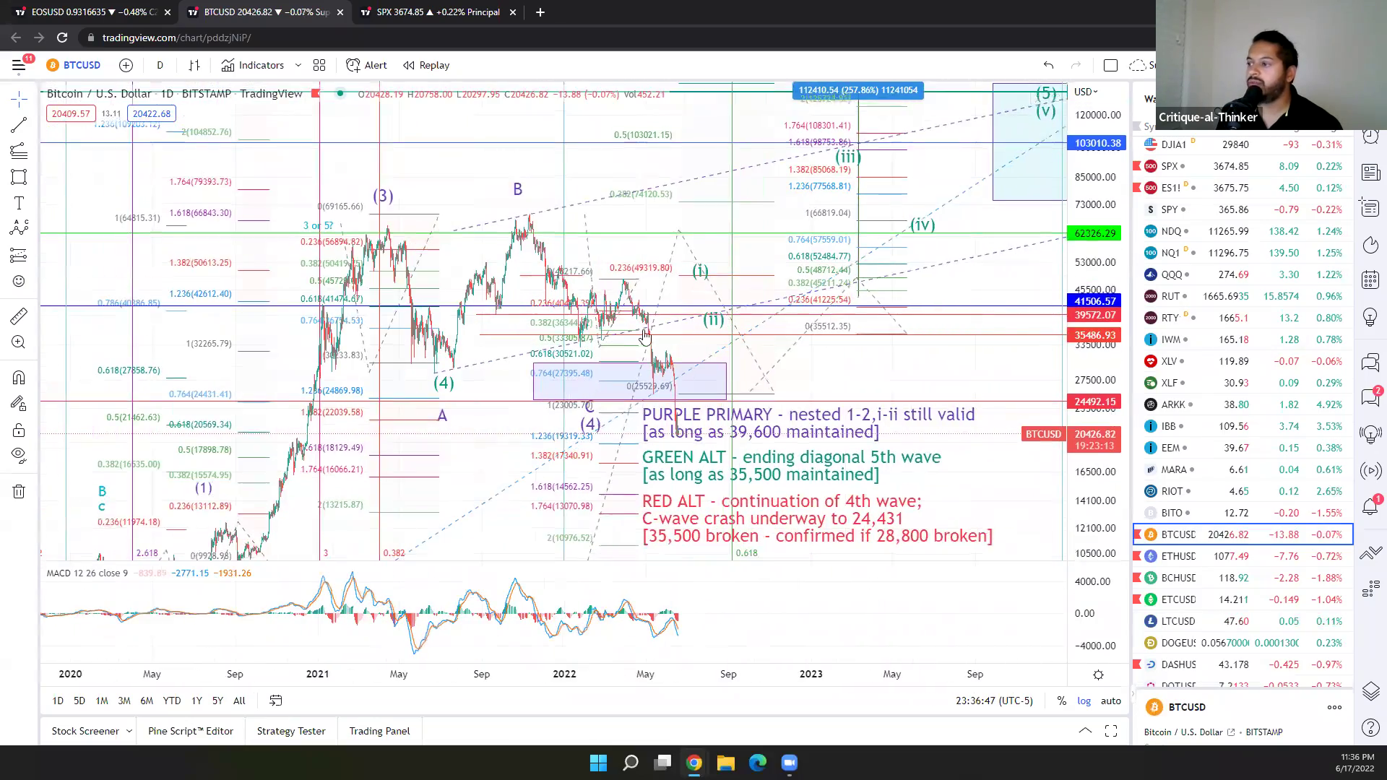
# Examine BTCUSD's decline from wave B through the wave C (4) box against the Fibonacci extension levels.
pyautogui.moveTo(348, 431); pyautogui.dragTo(643, 426)
pyautogui.scroll(2, 650, 423)
pyautogui.scroll(-3, 643, 410)
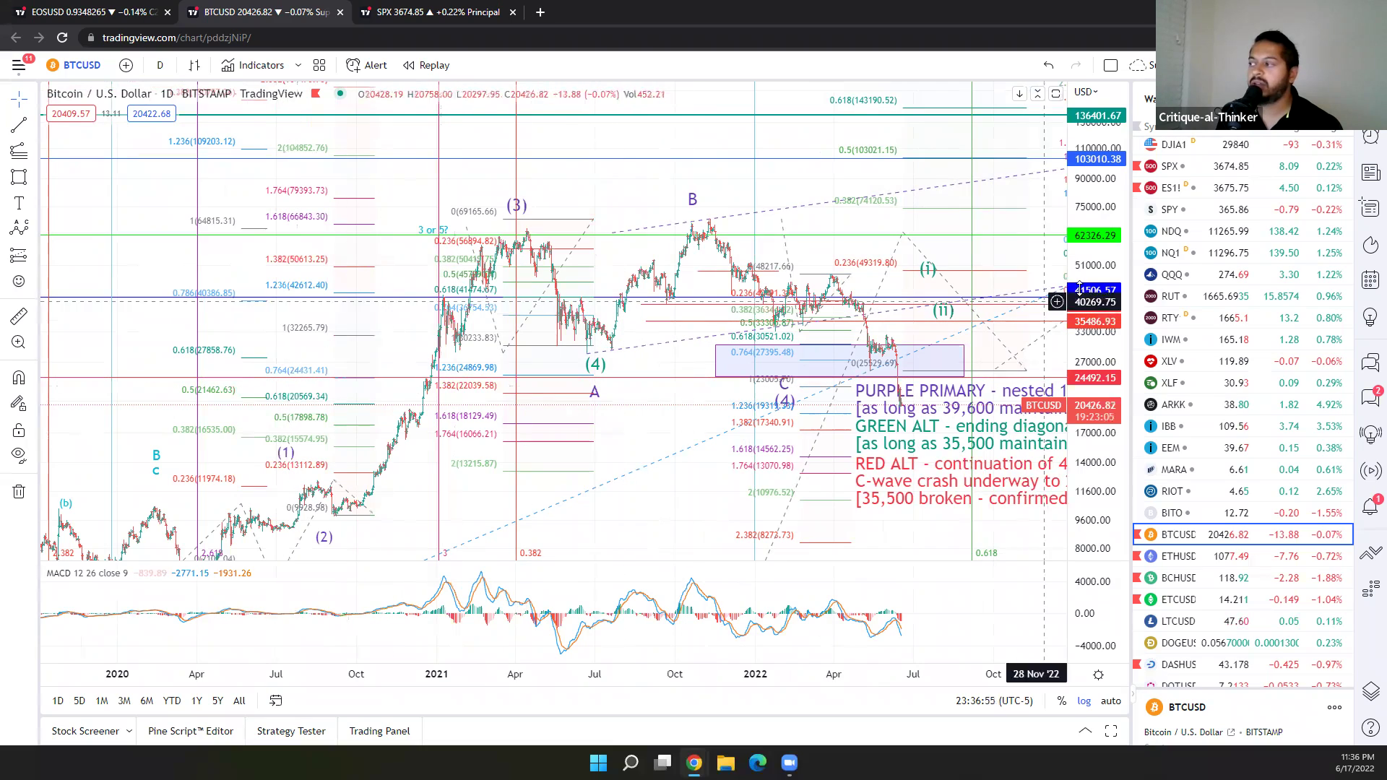
pyautogui.moveTo(1104, 264); pyautogui.dragTo(1106, 191)
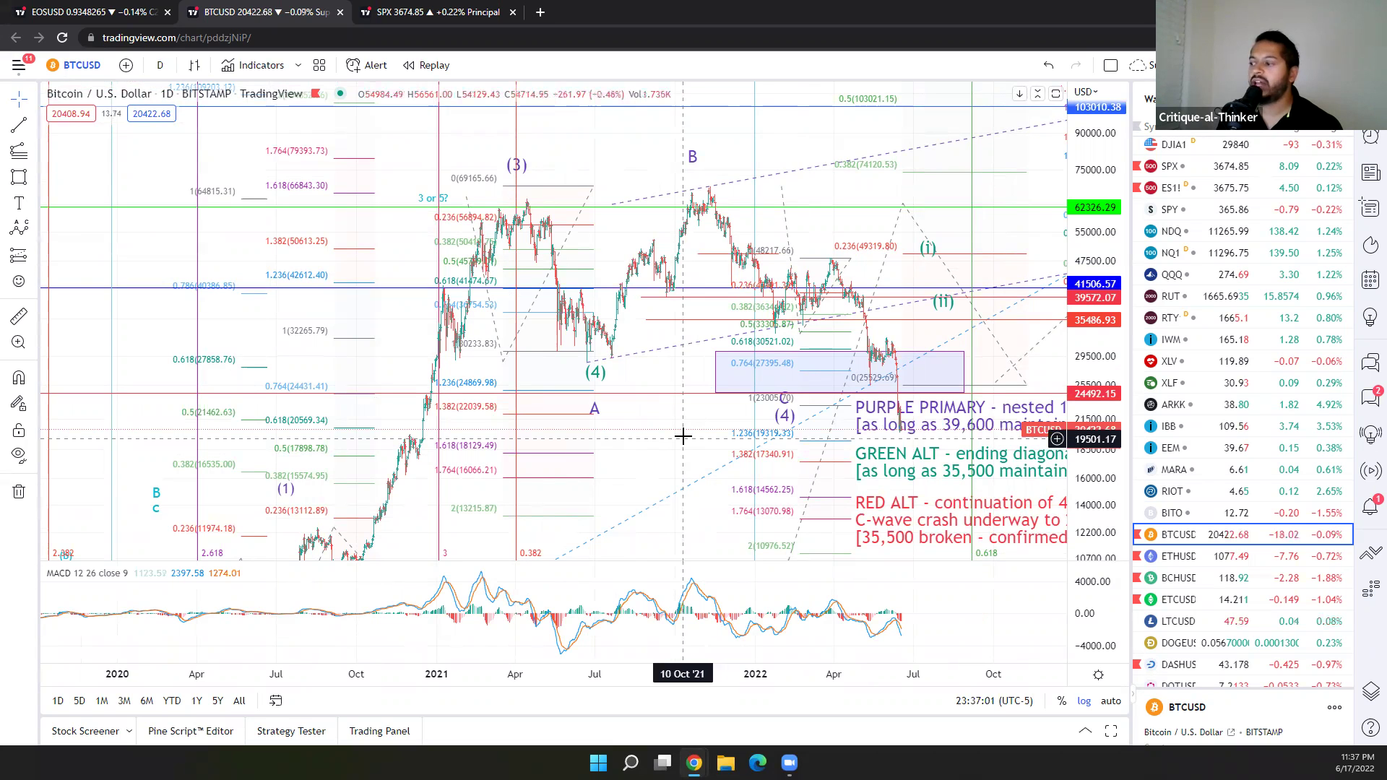
pyautogui.moveTo(603, 373); pyautogui.dragTo(510, 290)
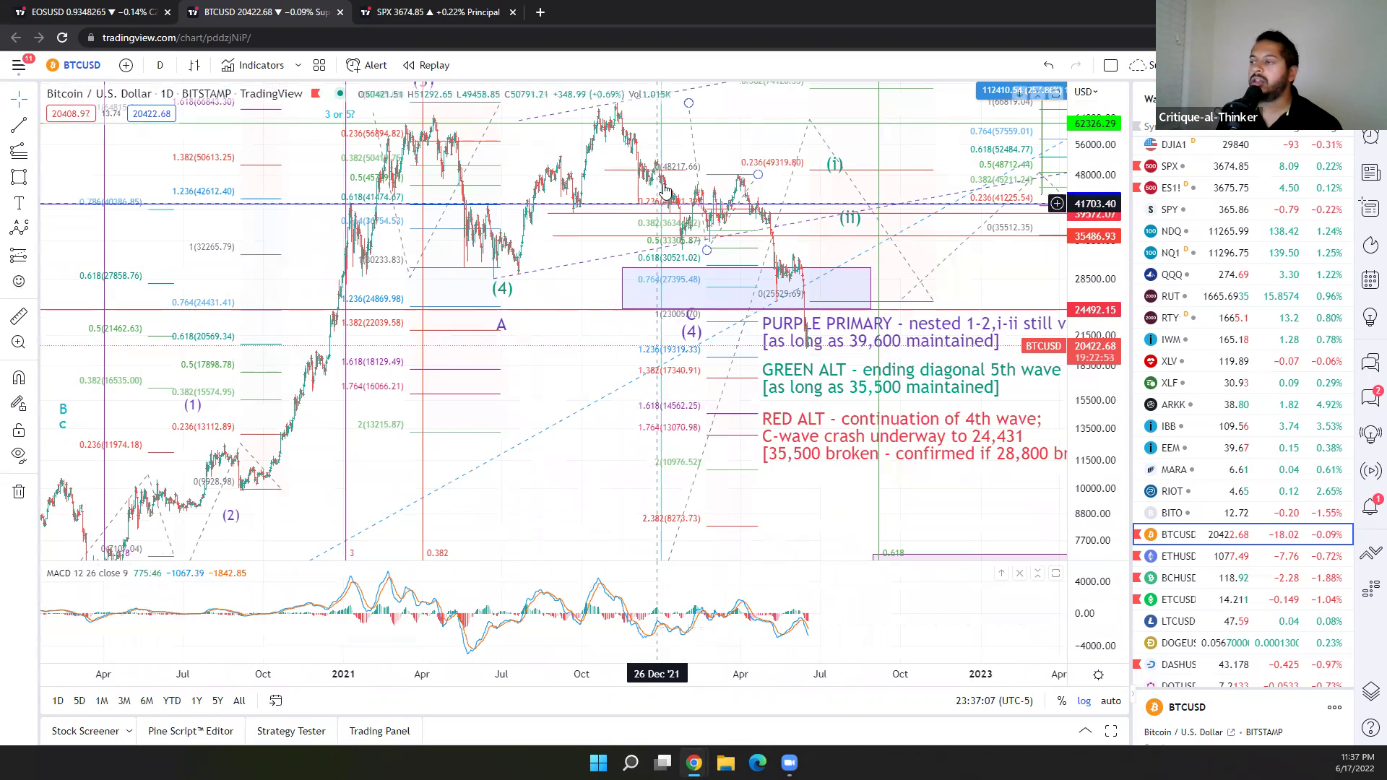
pyautogui.moveTo(604, 362); pyautogui.dragTo(594, 419)
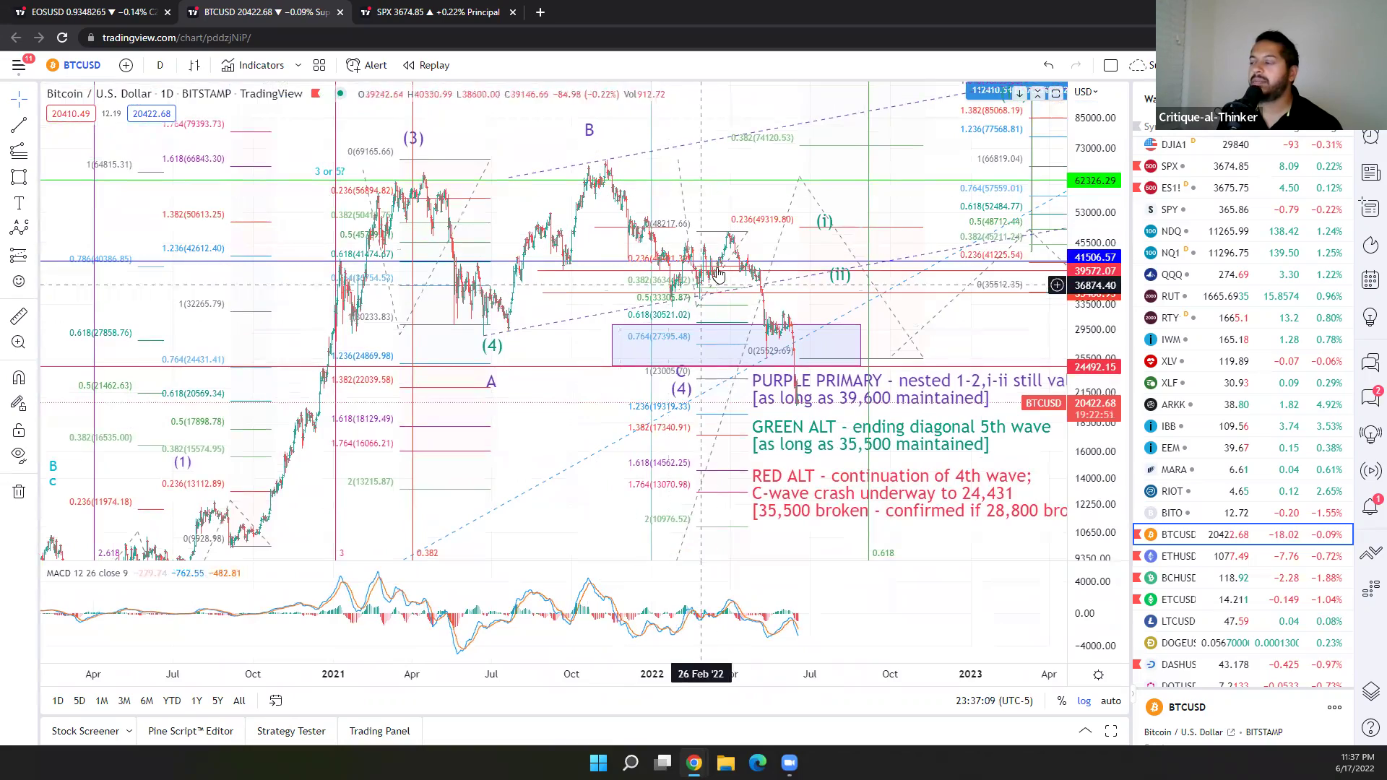
pyautogui.scroll(2, 629, 399)
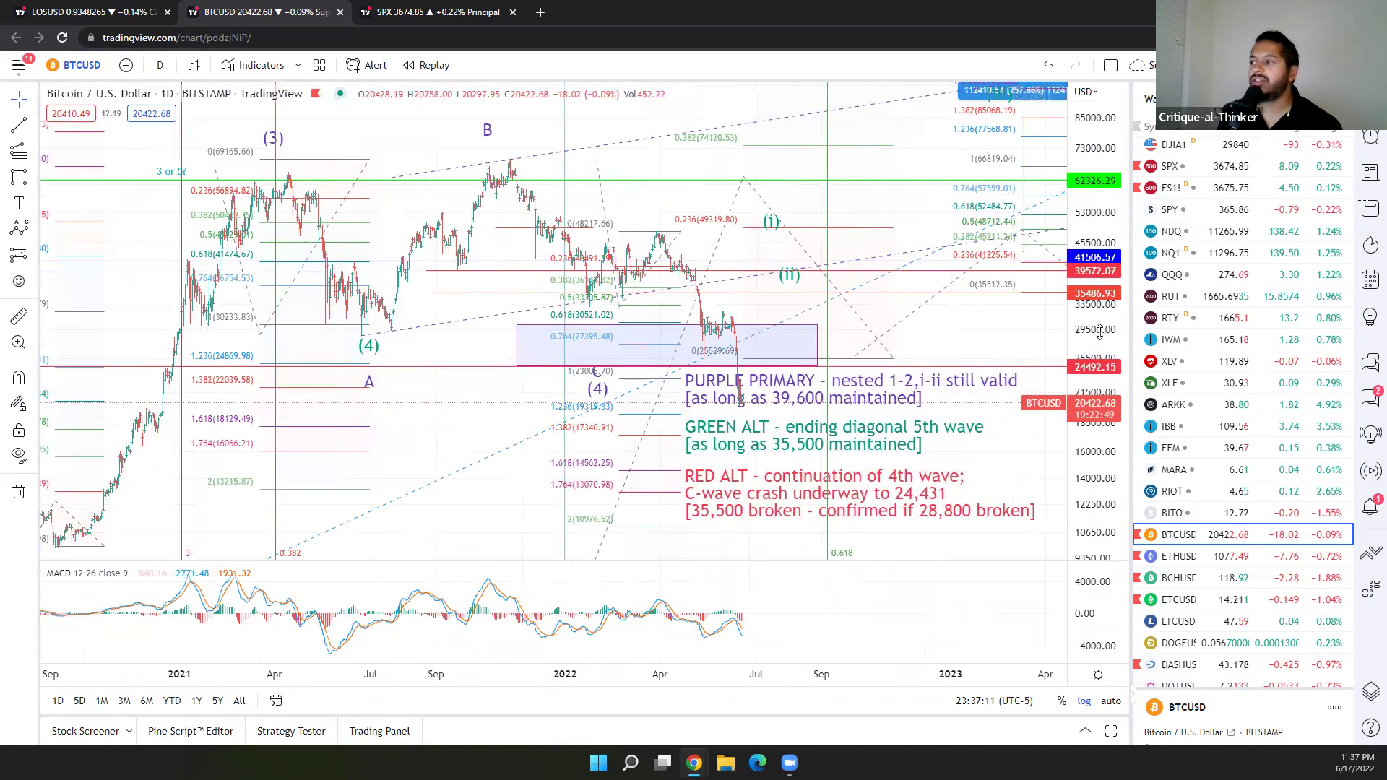
pyautogui.moveTo(1100, 332); pyautogui.dragTo(1099, 299)
pyautogui.scroll(3, 526, 300)
pyautogui.moveTo(451, 164); pyautogui.dragTo(590, 234)
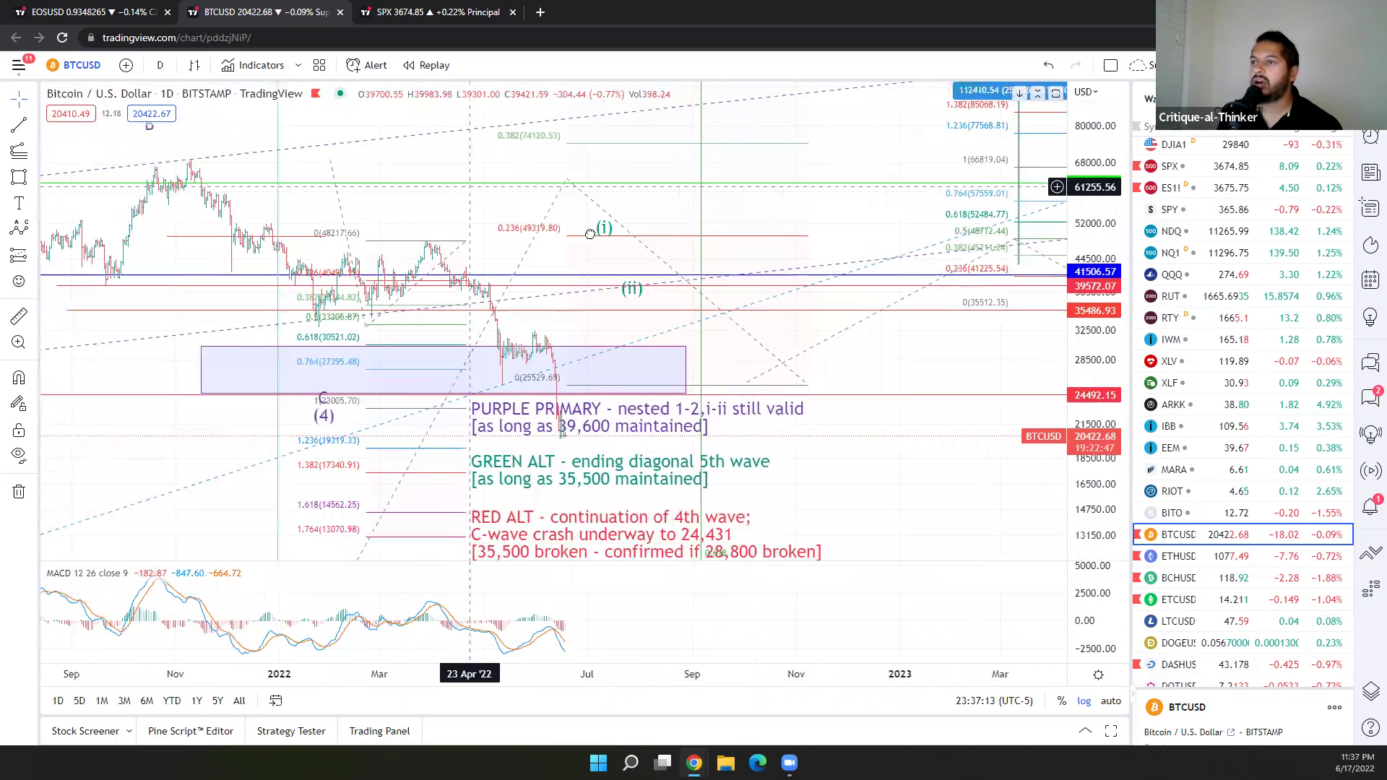
pyautogui.scroll(-4, 590, 234)
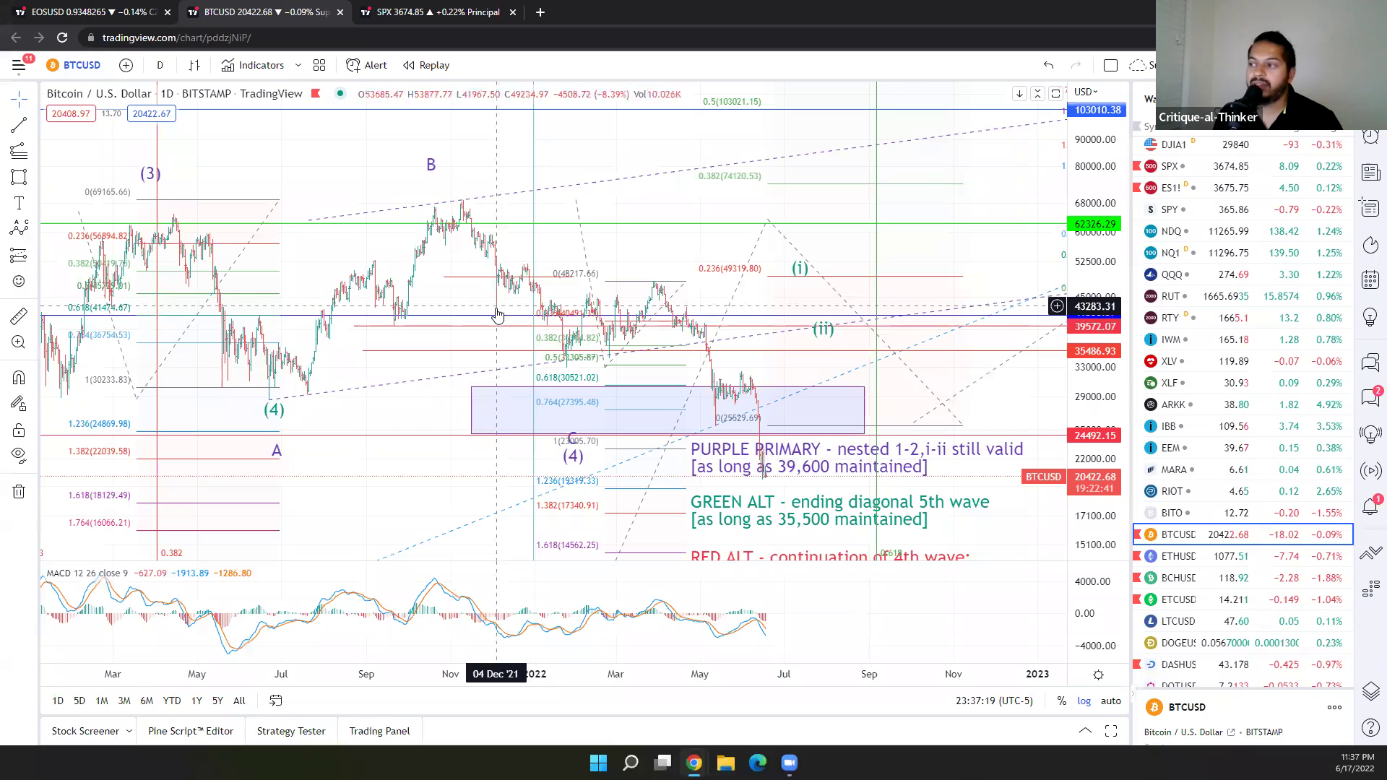
# Draw a descending trend line on BTCUSD from about 42,060 on 04 Dec '21 to about 15,565 on 22 Aug '22.
pyautogui.click(19, 126)
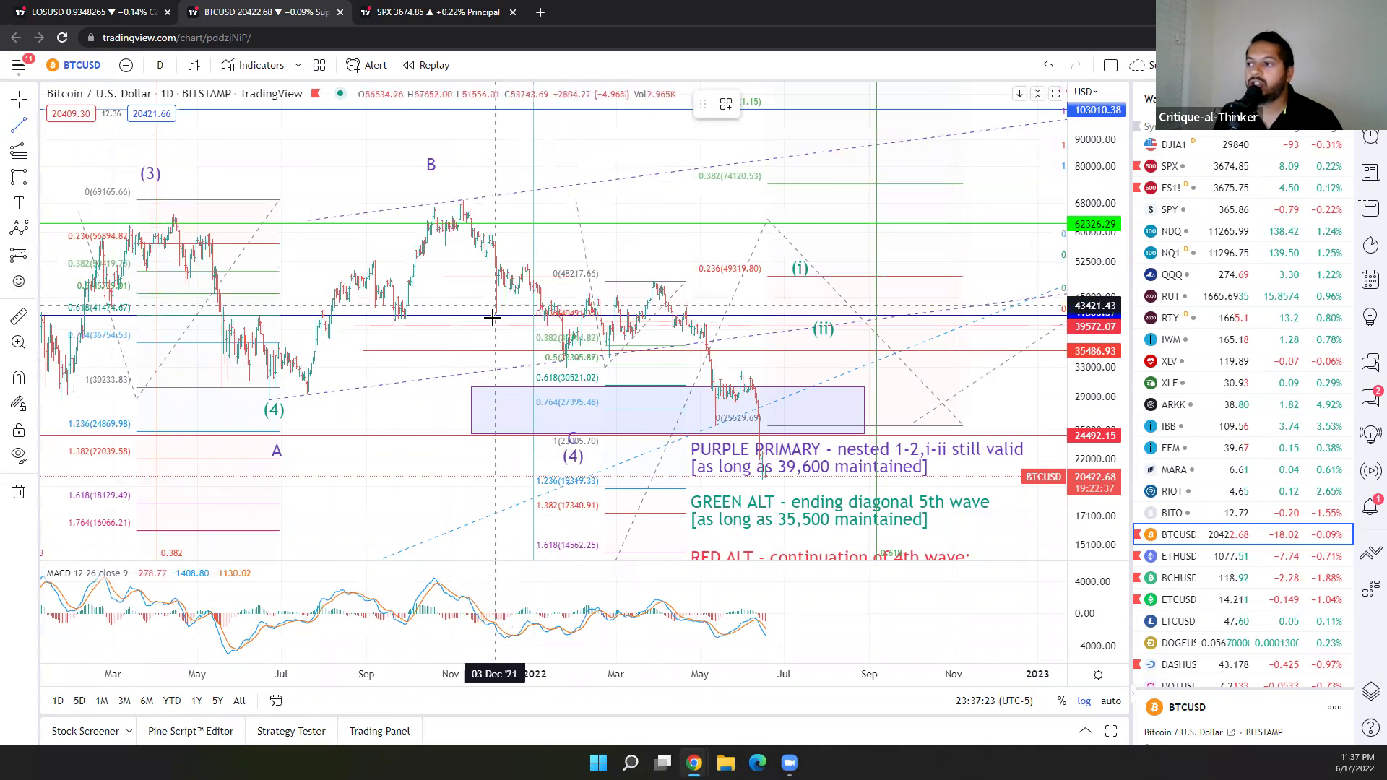
pyautogui.click(596, 379)
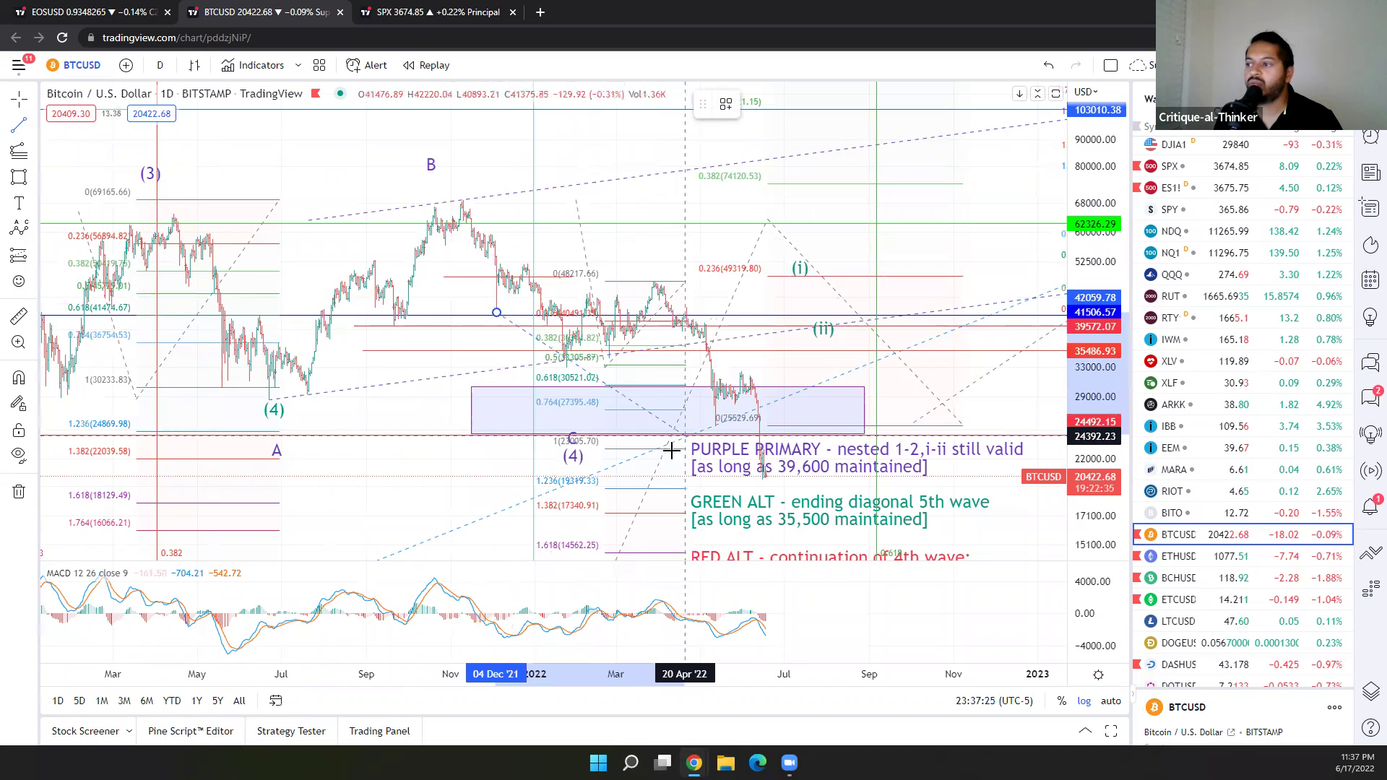
pyautogui.click(854, 537)
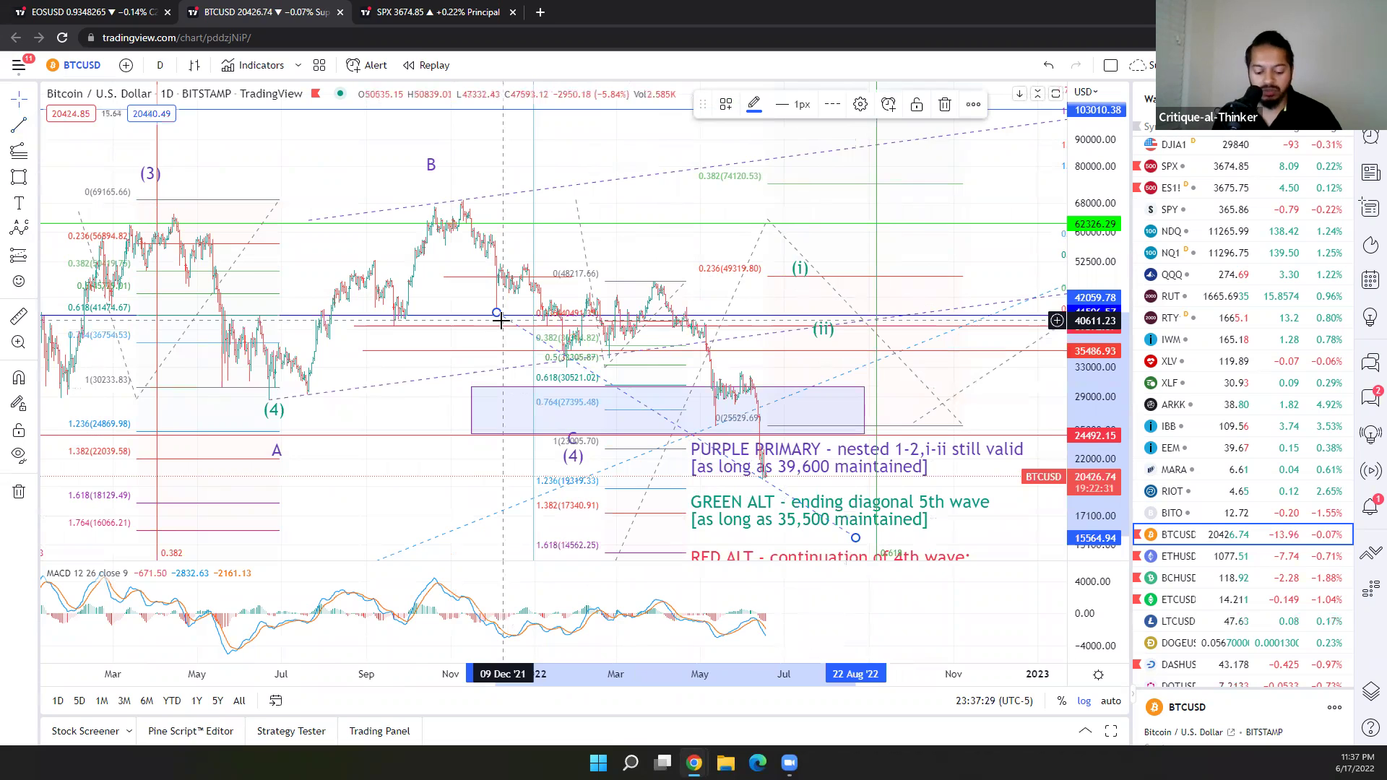
# Duplicate the descending trend line and place the copy from the wave B high, starting at about 68,920 on 06 Nov '21.
pyautogui.hotkey('ctrl', 'v')
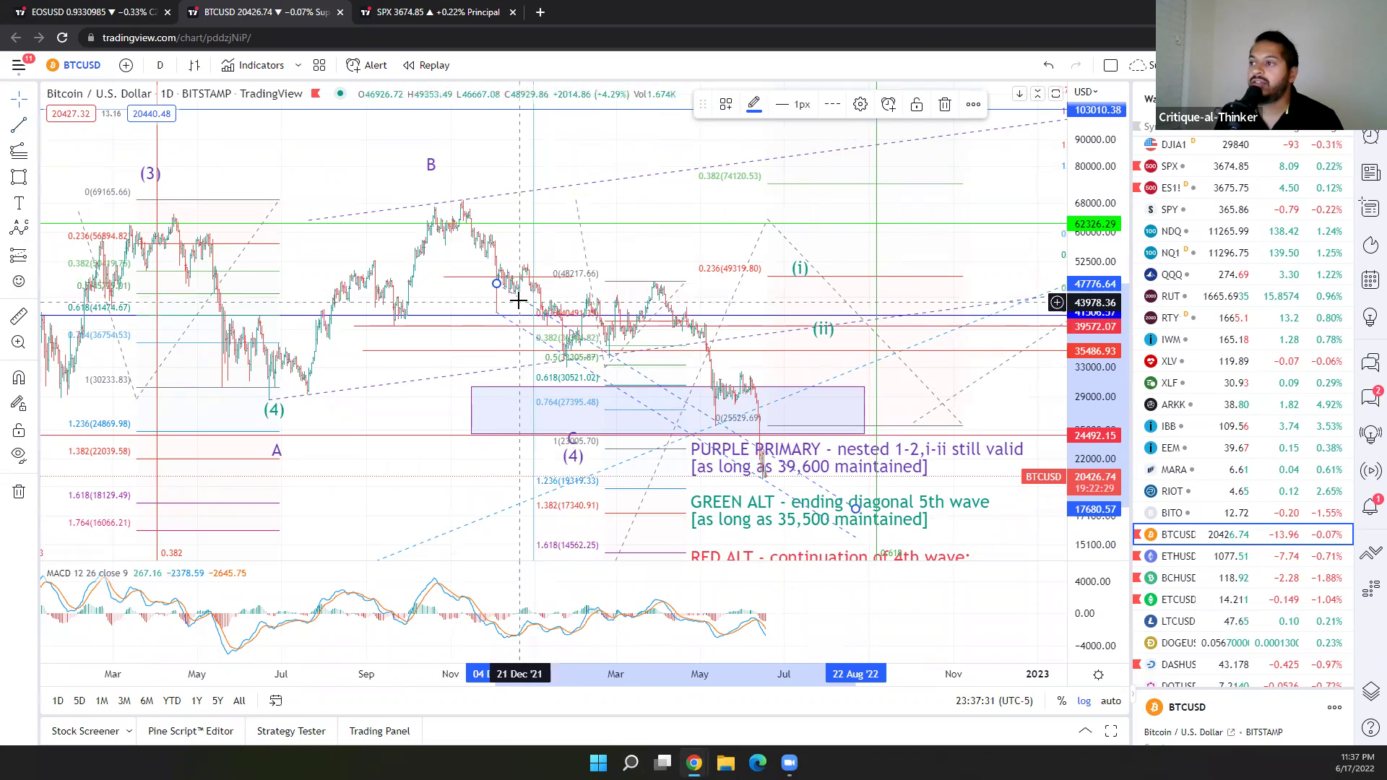
pyautogui.moveTo(520, 303); pyautogui.dragTo(479, 215)
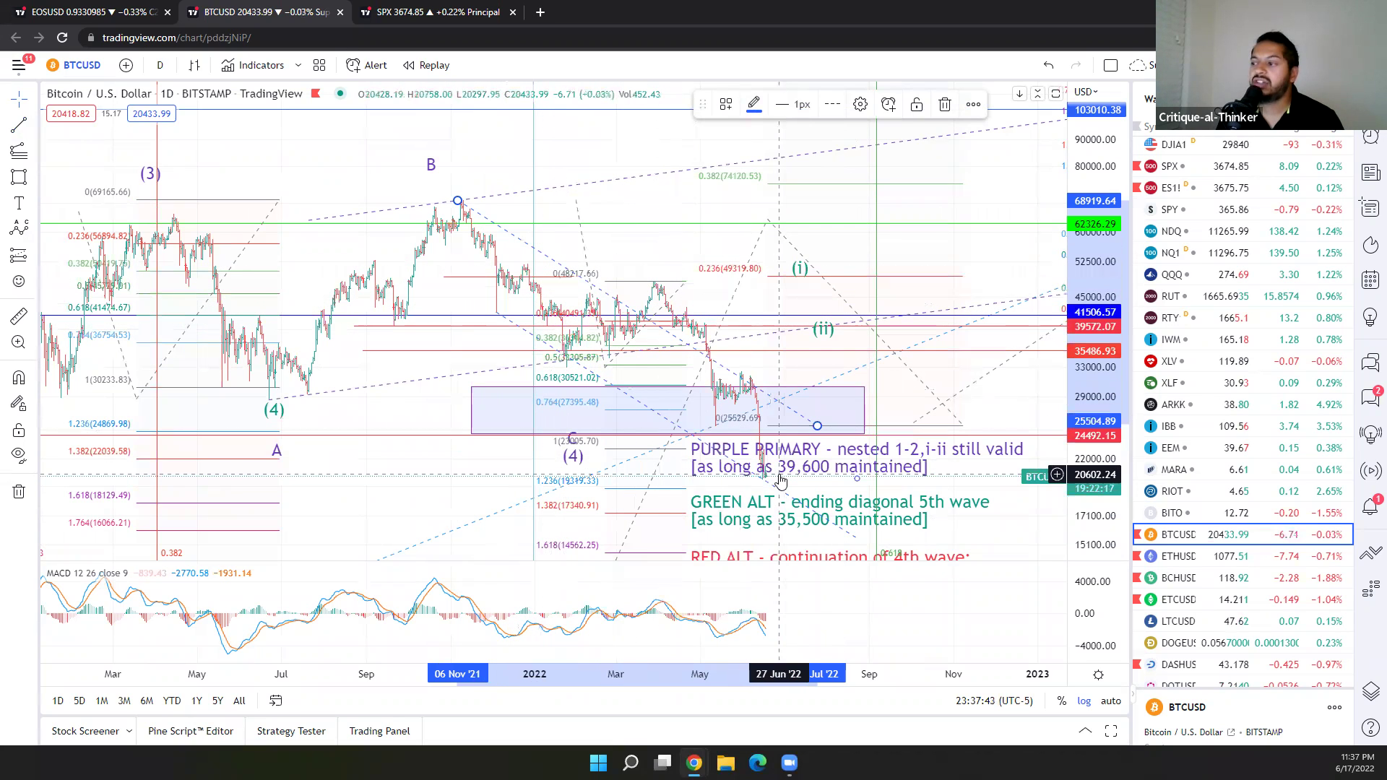
pyautogui.scroll(-3, 755, 431)
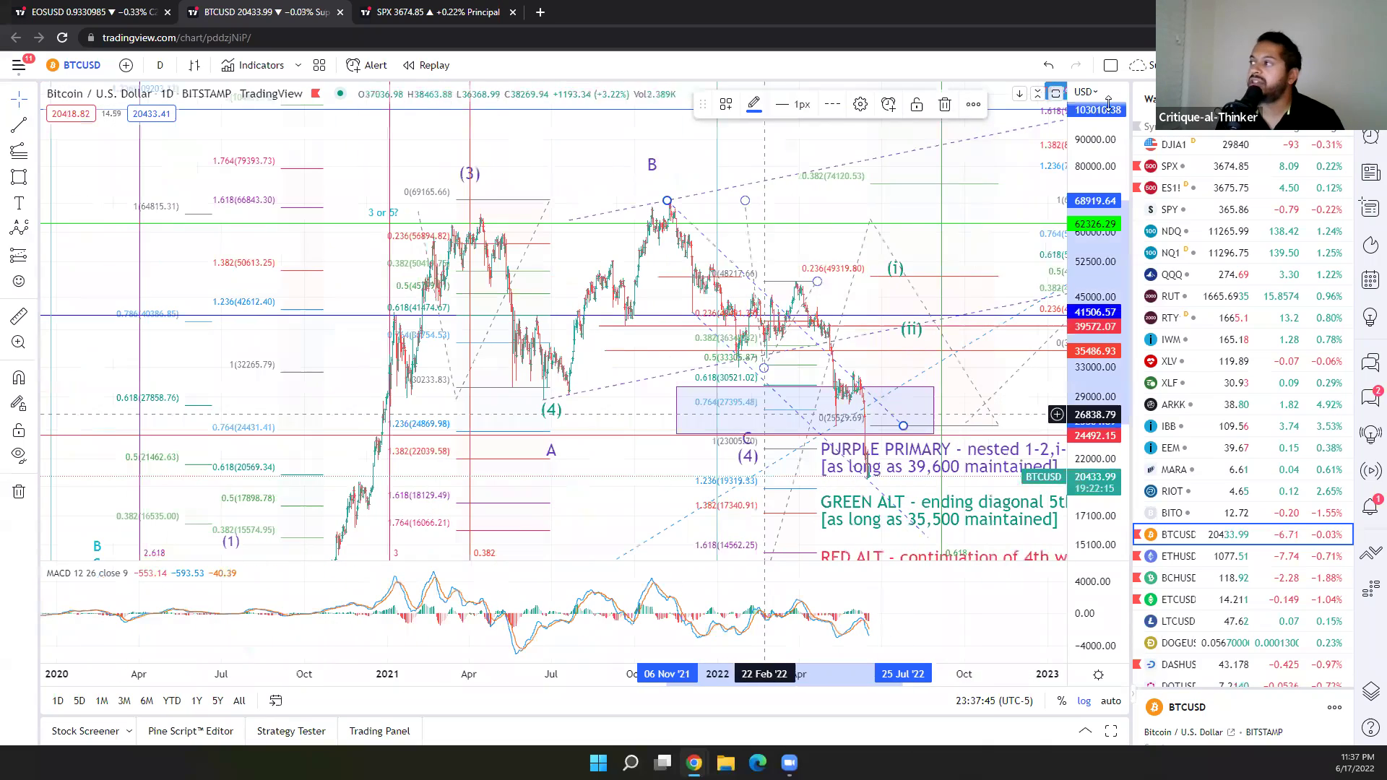
pyautogui.scroll(1, 1076, 206)
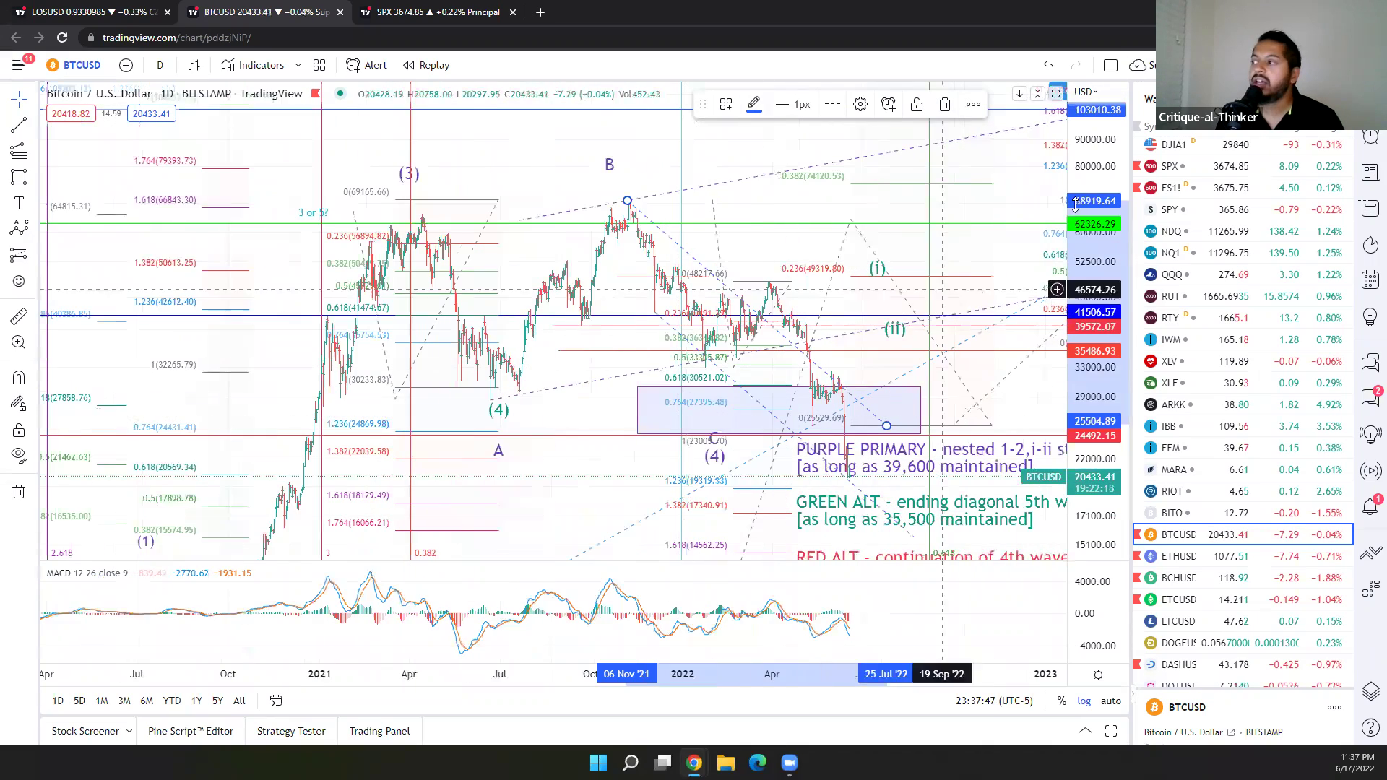
# Examine BTCUSD's larger wave structure back to the 2018 wave III high, and hide all drawings to view the bare price history.
pyautogui.moveTo(1087, 171); pyautogui.dragTo(1097, 347)
pyautogui.scroll(-1, 626, 416)
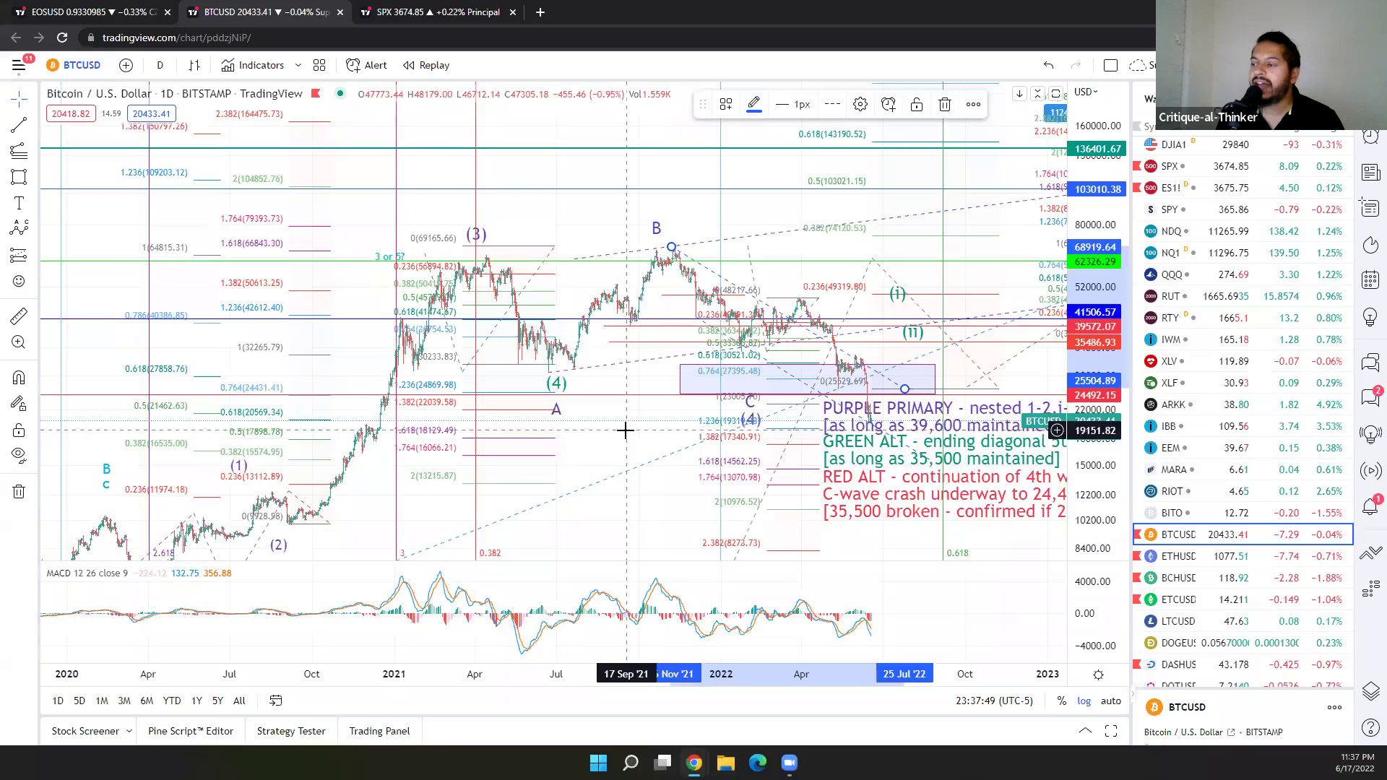
pyautogui.moveTo(626, 431); pyautogui.dragTo(737, 339)
pyautogui.scroll(-3, 739, 337)
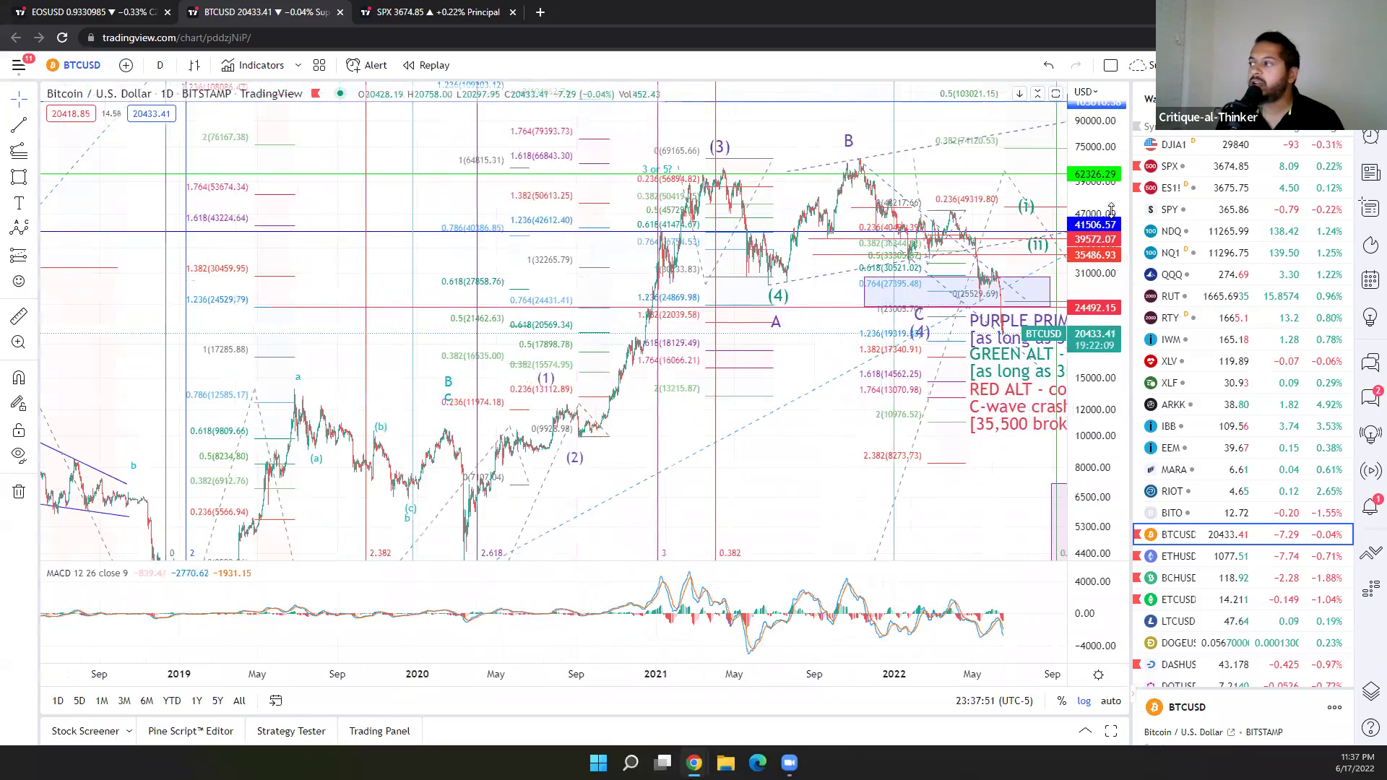
pyautogui.scroll(-3, 687, 378)
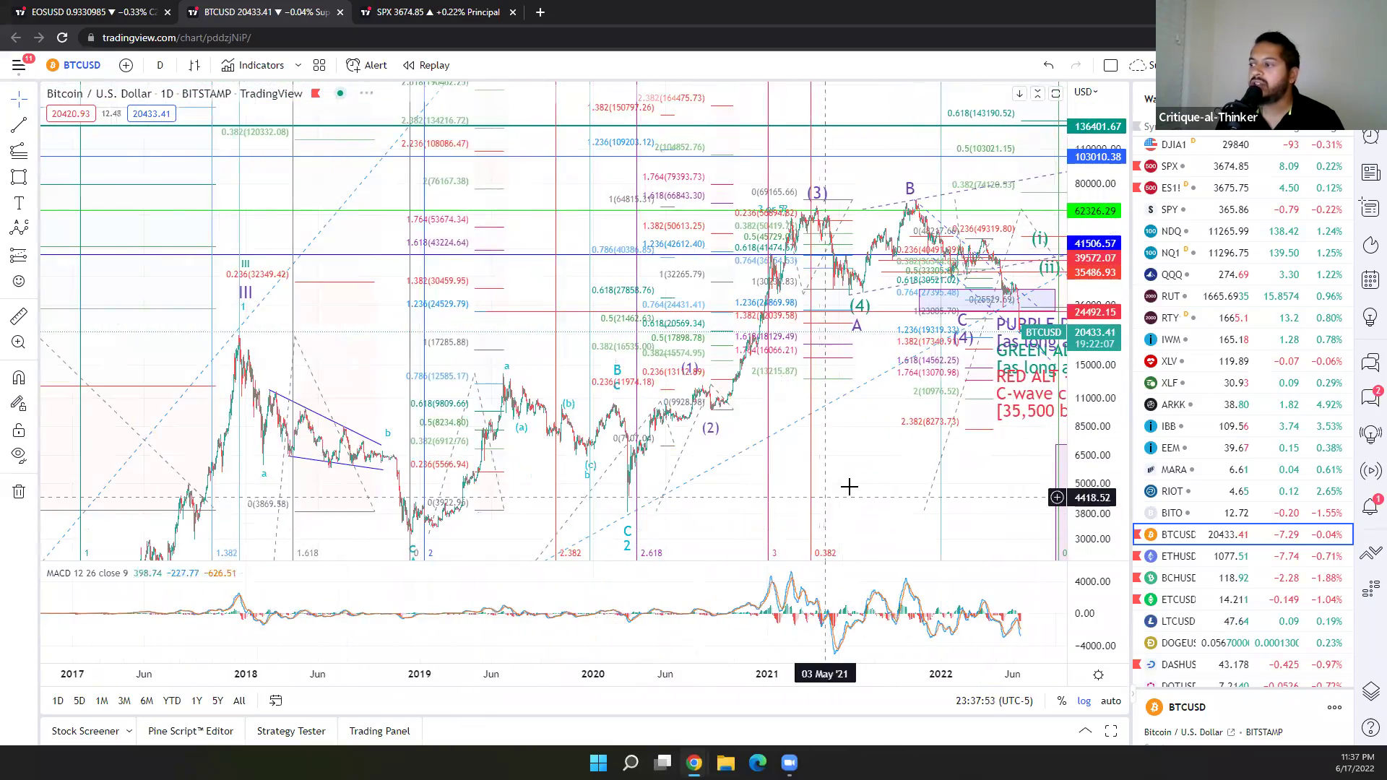
pyautogui.moveTo(638, 440); pyautogui.dragTo(641, 466)
pyautogui.moveTo(1095, 257); pyautogui.dragTo(1095, 345)
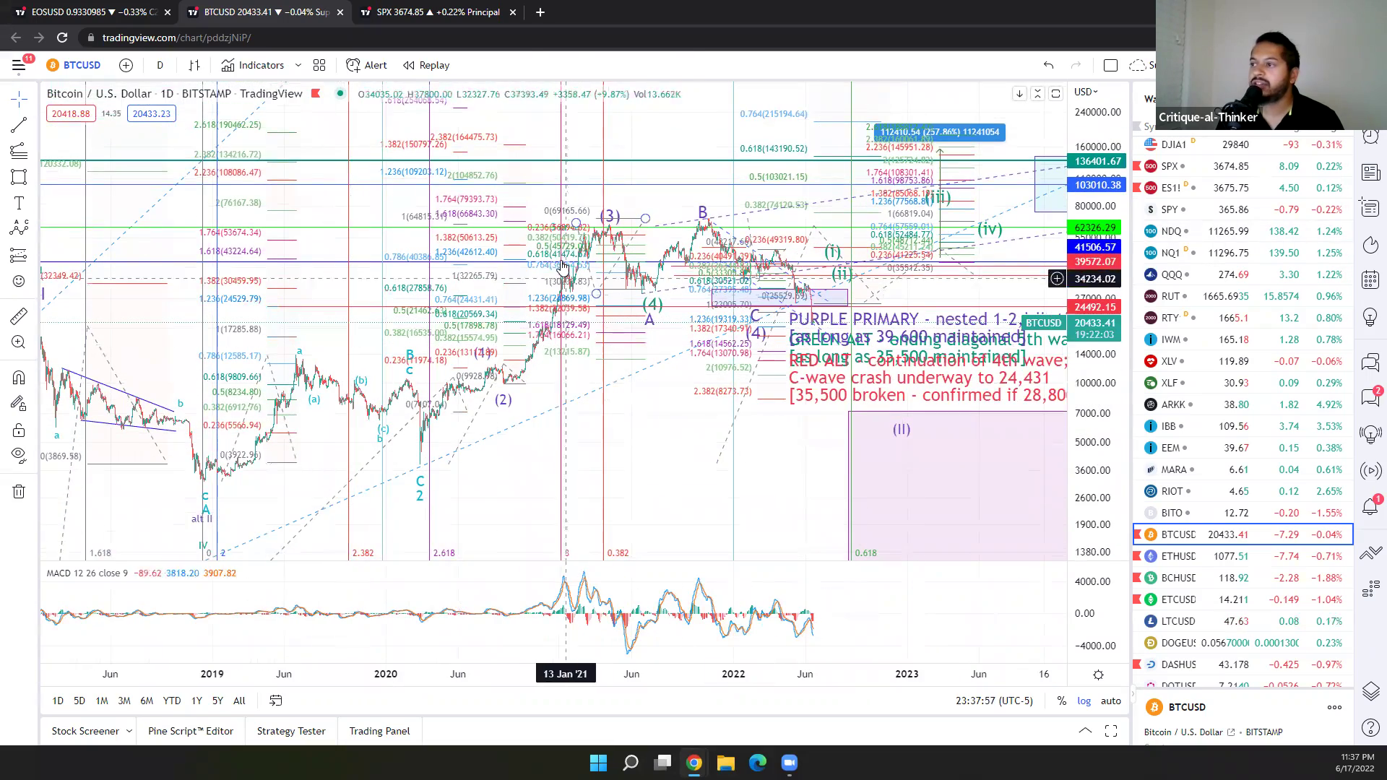
pyautogui.moveTo(1105, 373); pyautogui.dragTo(1105, 344)
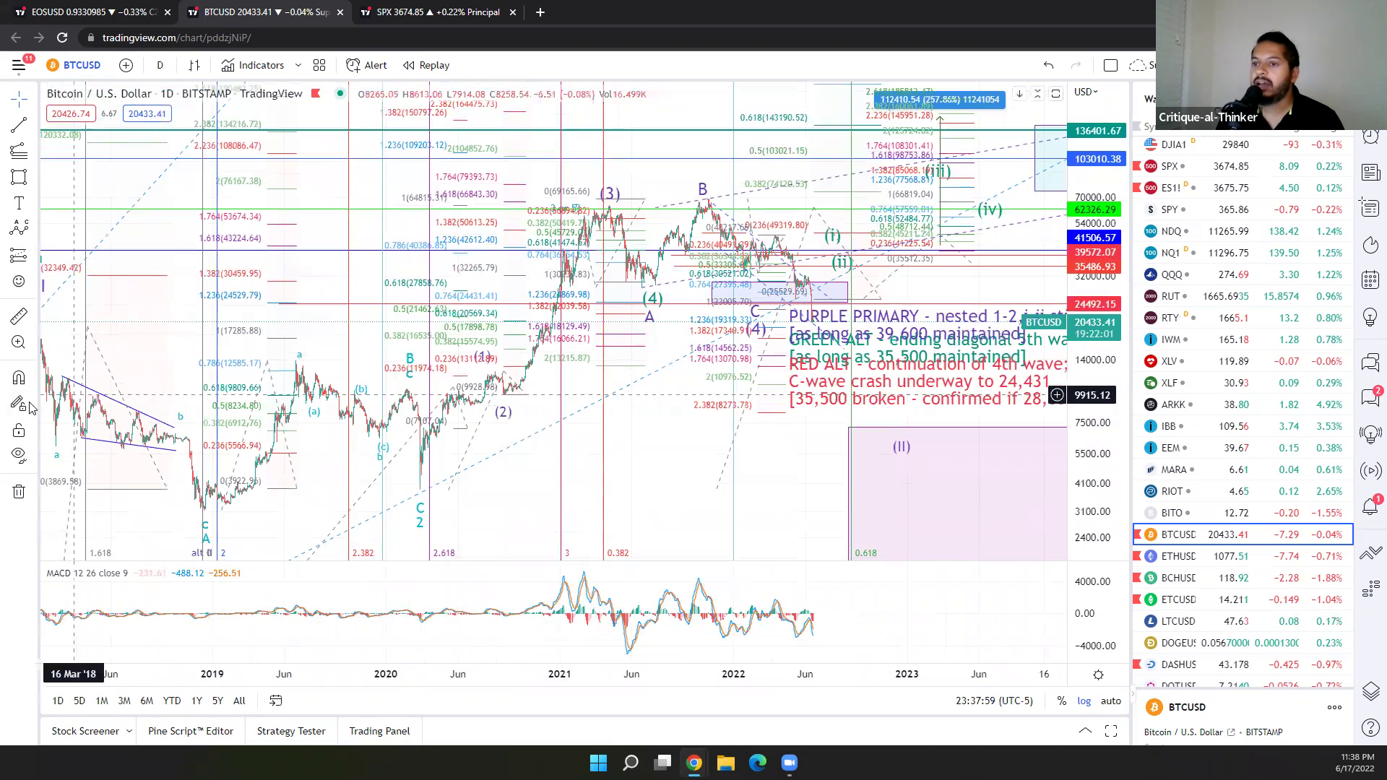
pyautogui.click(19, 455)
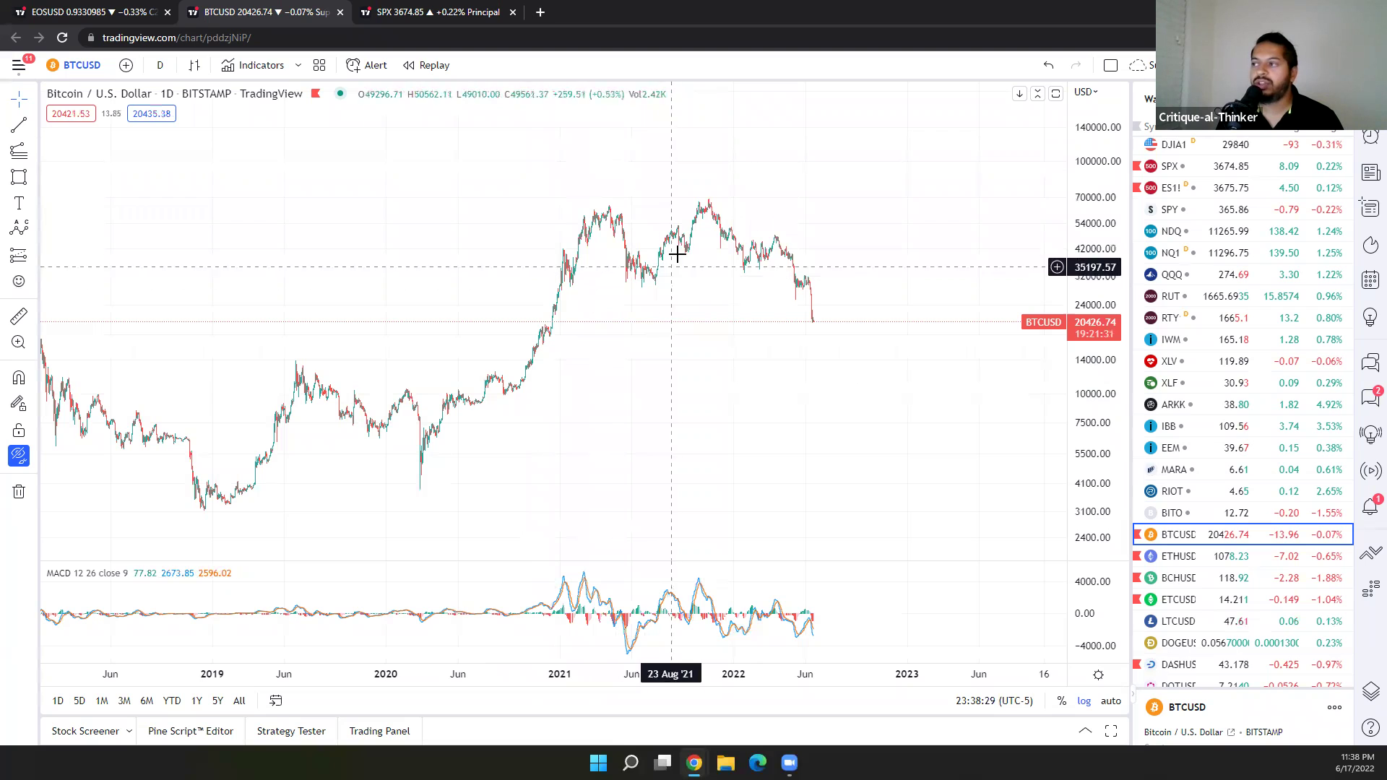
# Bring up the ETHUSD chart with all drawings shown again and review the A-B-C decline into the wave 4 box.
pyautogui.click(1182, 560)
pyautogui.click(19, 456)
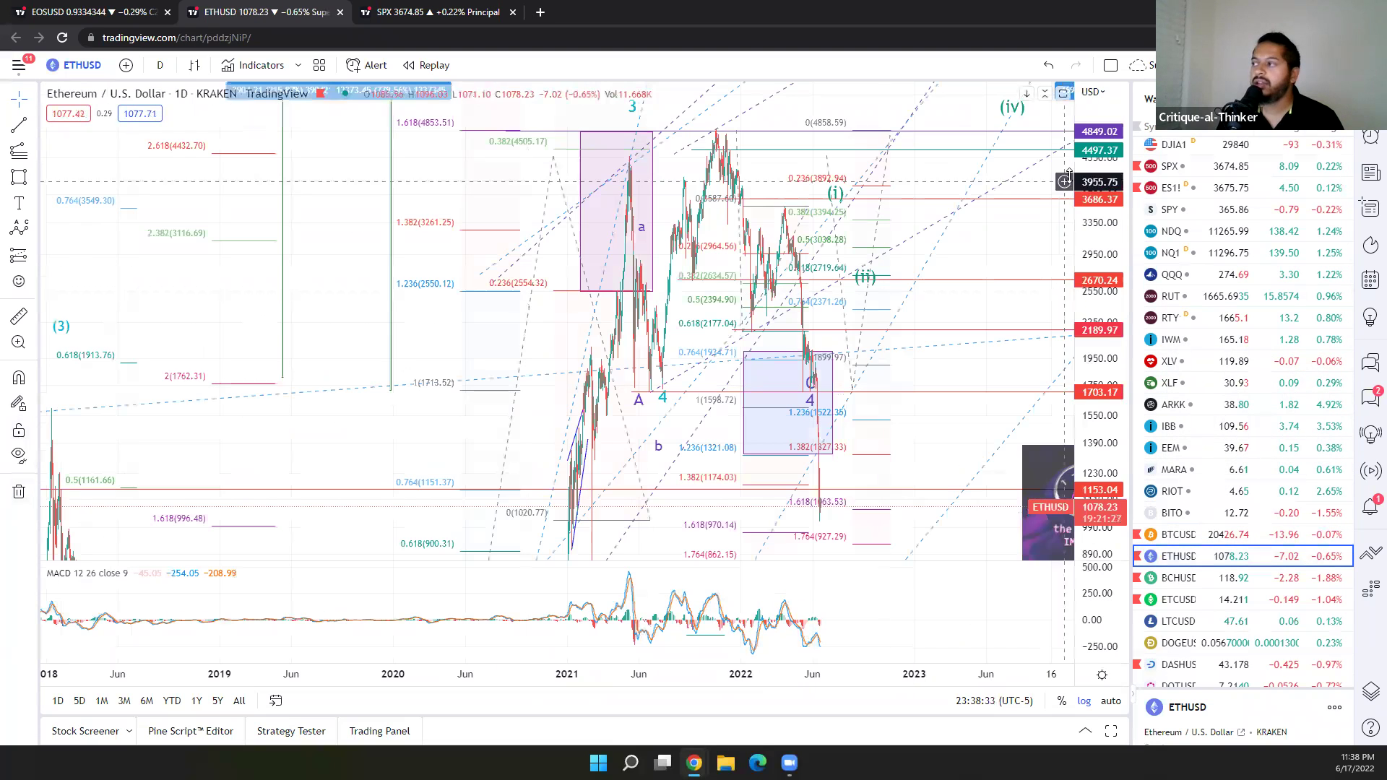
pyautogui.moveTo(1093, 166); pyautogui.dragTo(1126, 445)
pyautogui.scroll(4, 715, 371)
pyautogui.scroll(1, 411, 426)
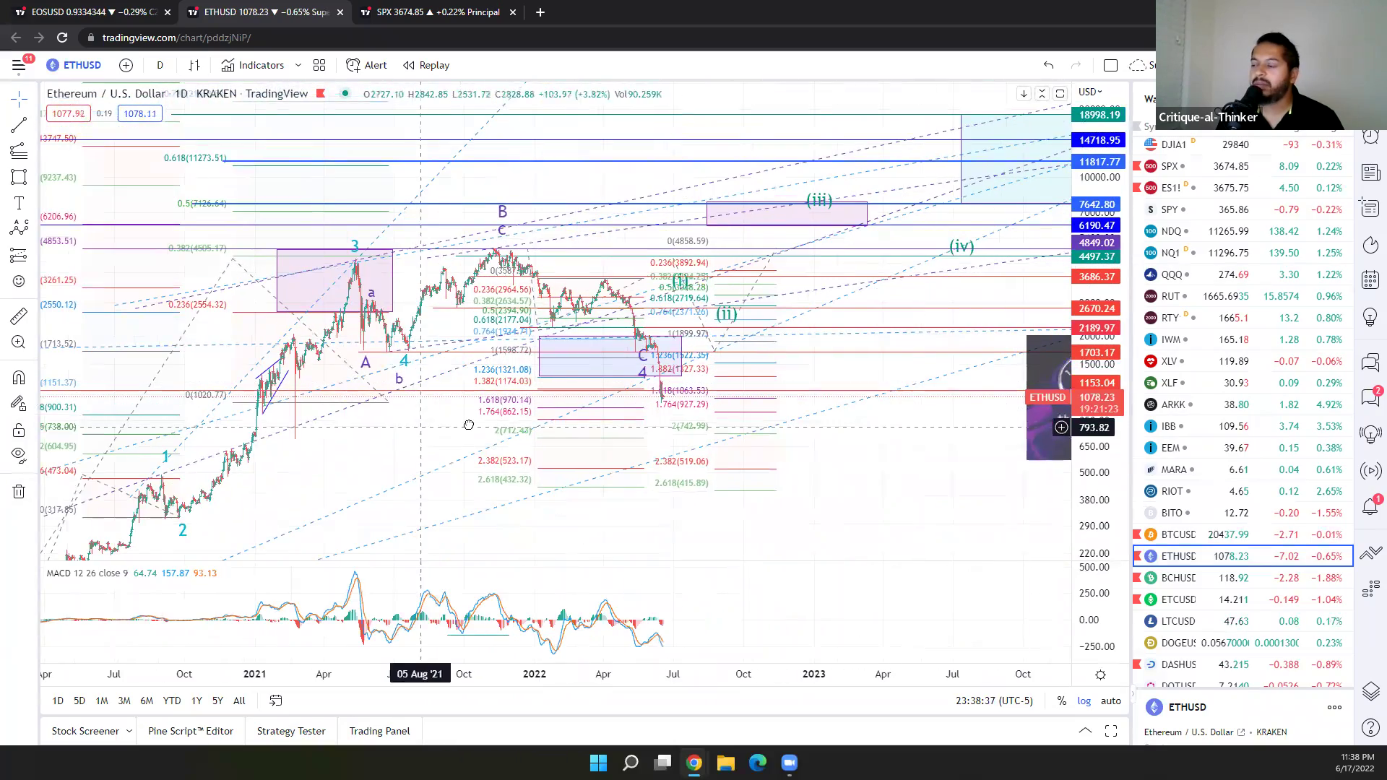
pyautogui.moveTo(469, 426); pyautogui.dragTo(586, 373)
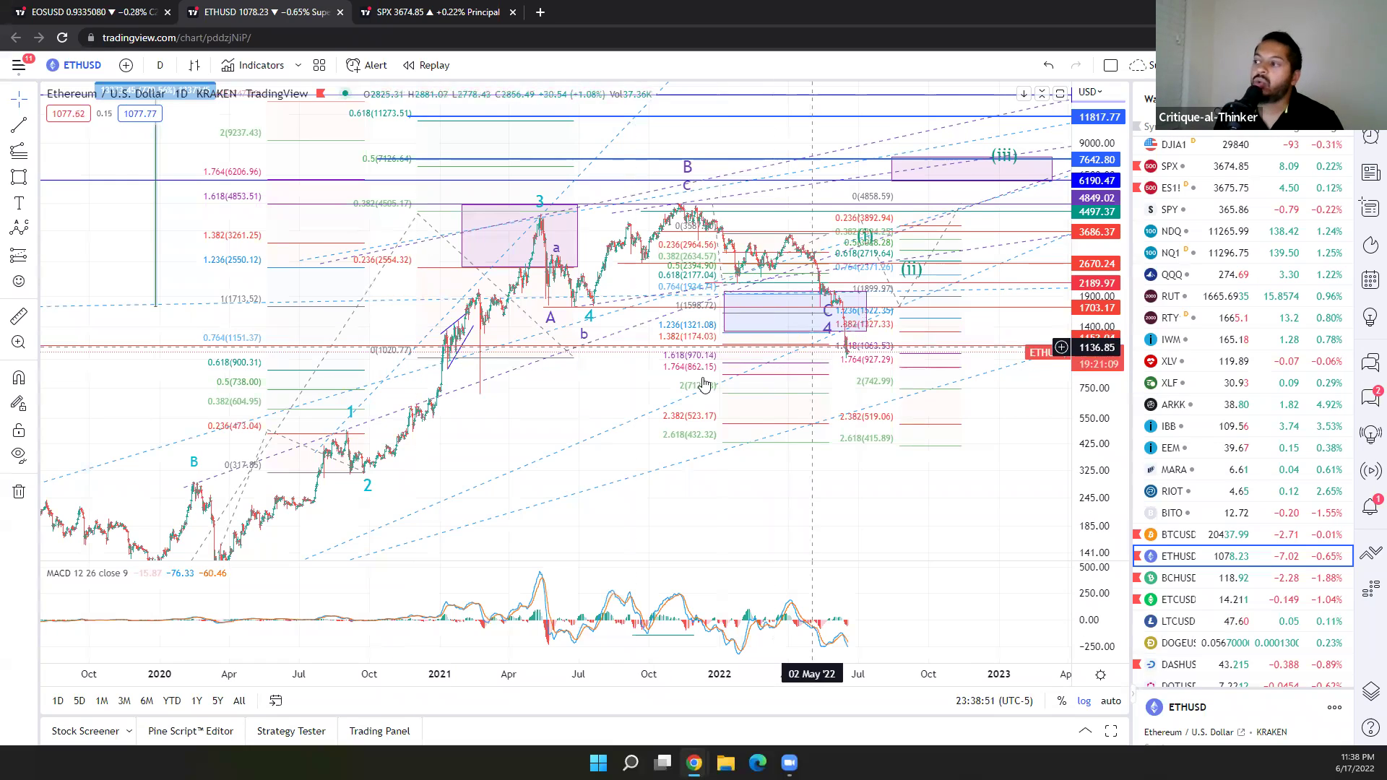
pyautogui.scroll(3, 655, 397)
pyautogui.scroll(-4, 650, 397)
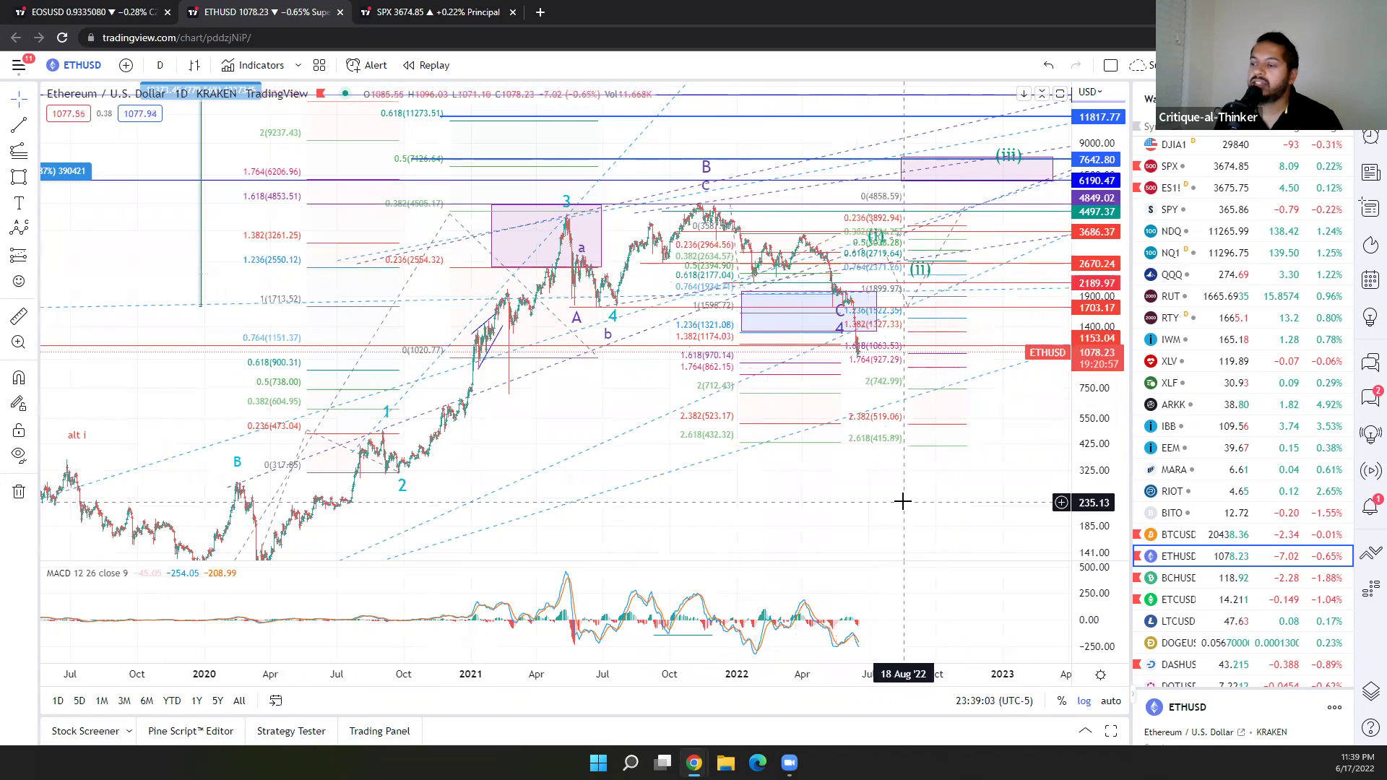
# Examine ETHUSD's longer-term wave count back to the wave (4) low, the 87.74 support line and the red alternate C-wave note.
pyautogui.scroll(-3, 902, 501)
pyautogui.moveTo(1005, 442); pyautogui.dragTo(938, 332)
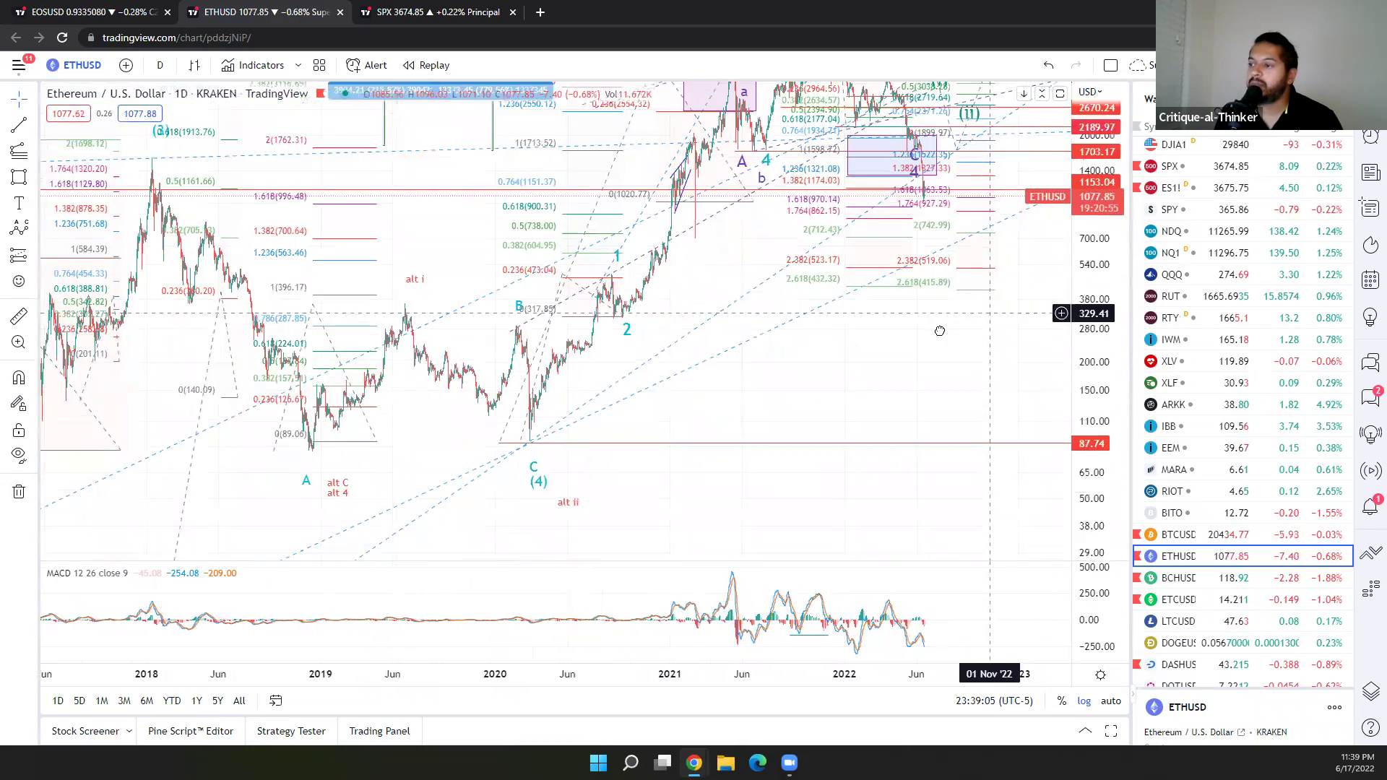
pyautogui.moveTo(1099, 301); pyautogui.dragTo(1099, 366)
pyautogui.moveTo(857, 379); pyautogui.dragTo(836, 511)
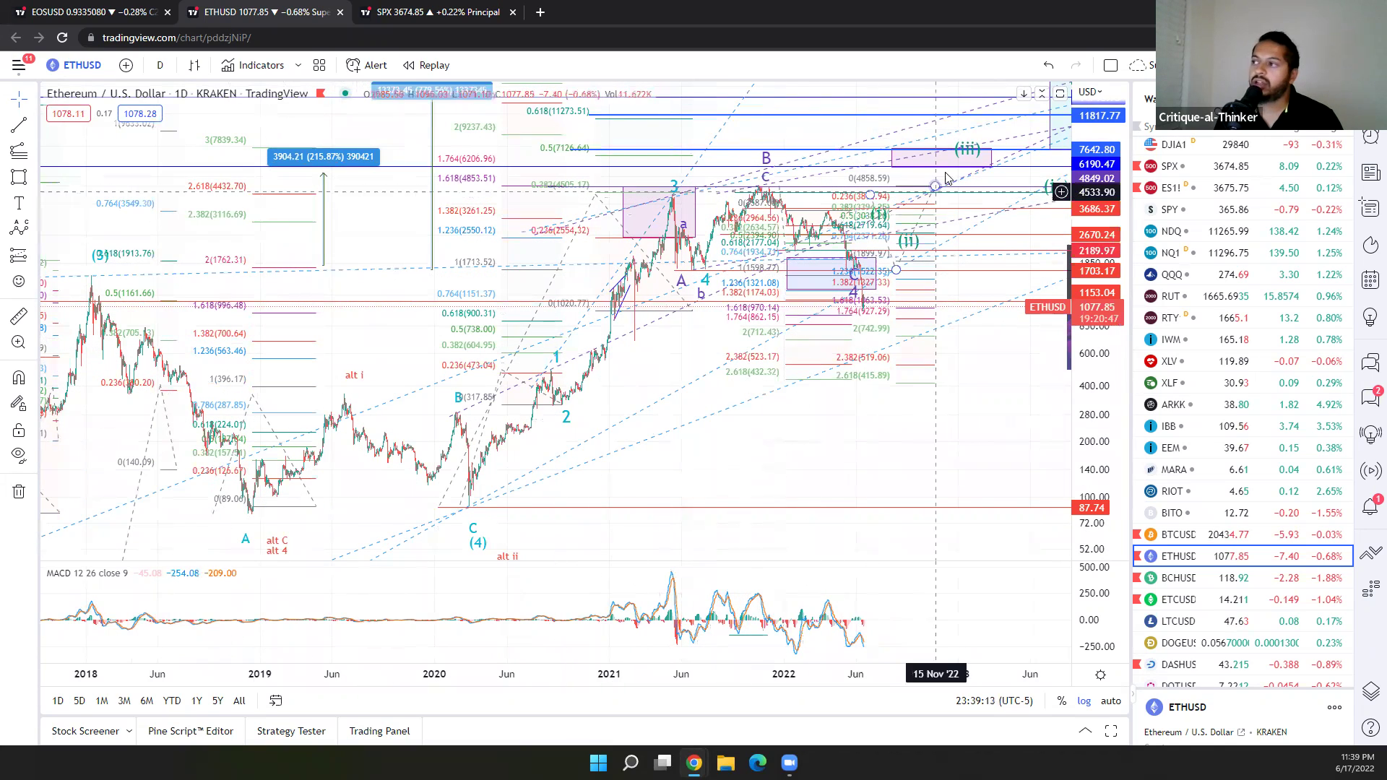
pyautogui.scroll(-3, 816, 379)
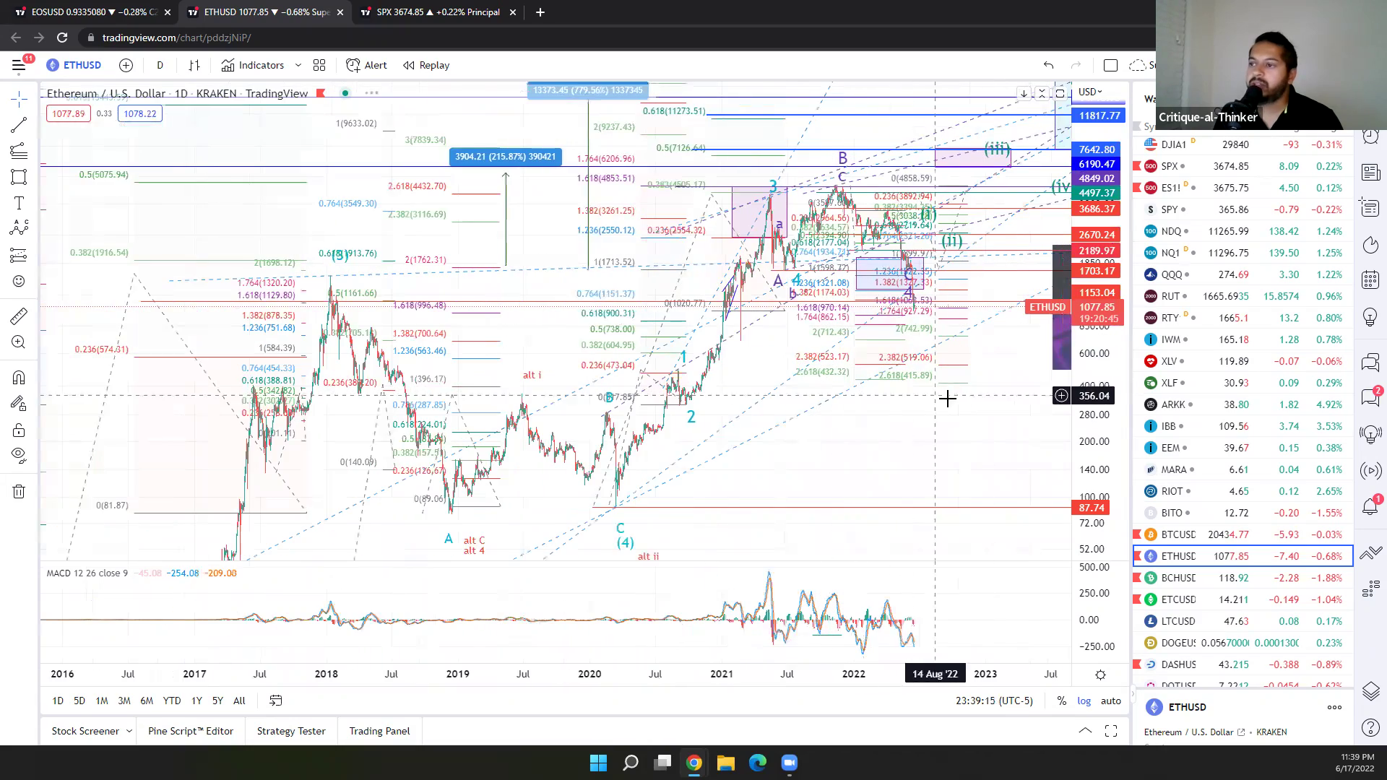
pyautogui.scroll(1, 891, 403)
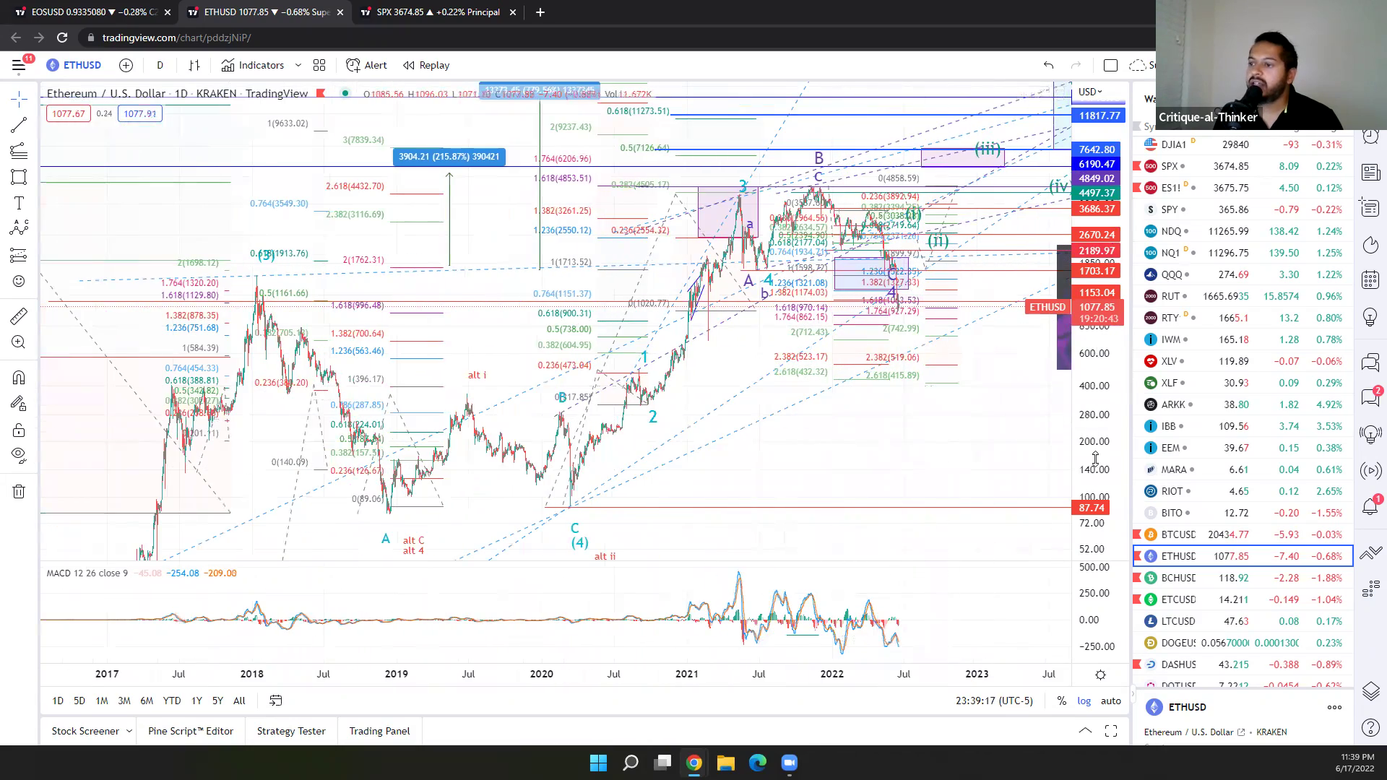
pyautogui.moveTo(1095, 458); pyautogui.dragTo(1095, 528)
pyautogui.scroll(-1, 600, 415)
pyautogui.moveTo(568, 536); pyautogui.dragTo(622, 503)
pyautogui.scroll(4, 848, 337)
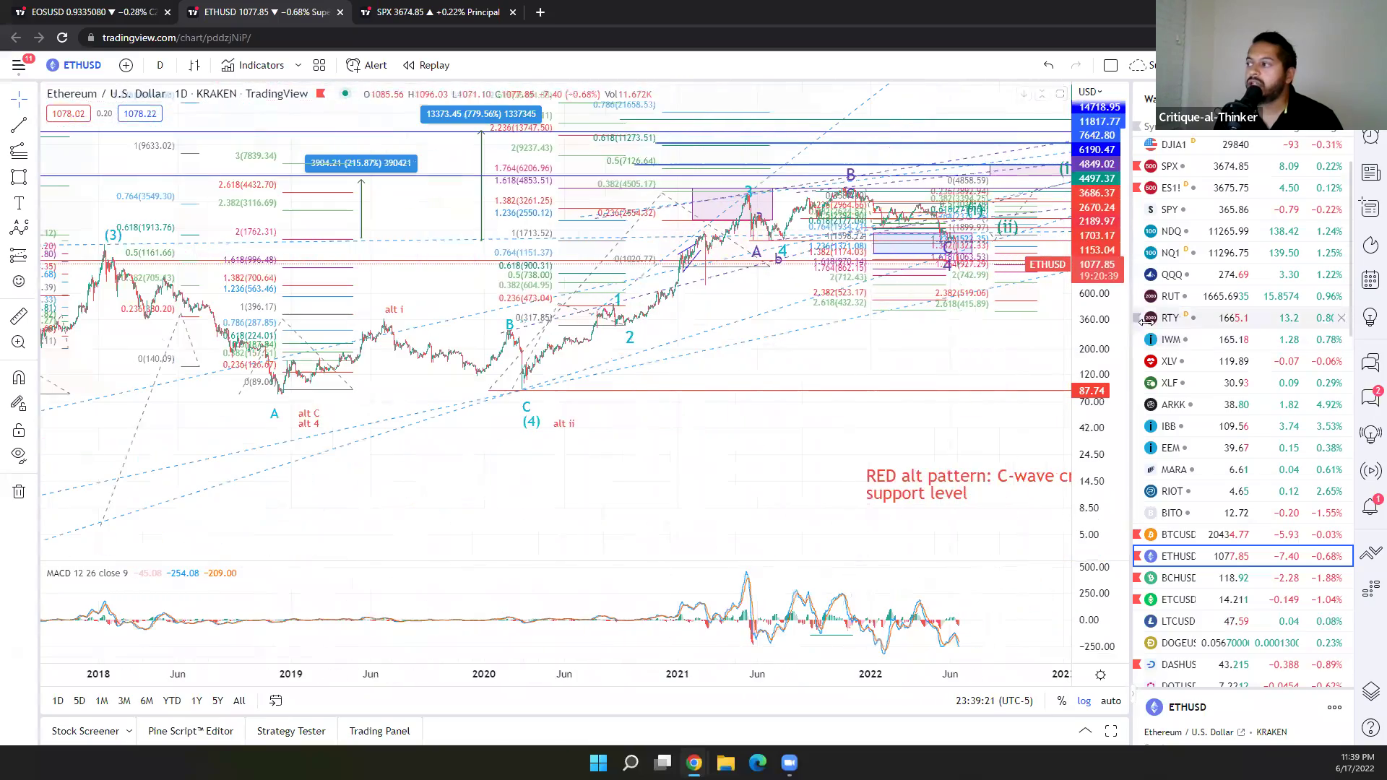
pyautogui.moveTo(895, 431); pyautogui.dragTo(818, 497)
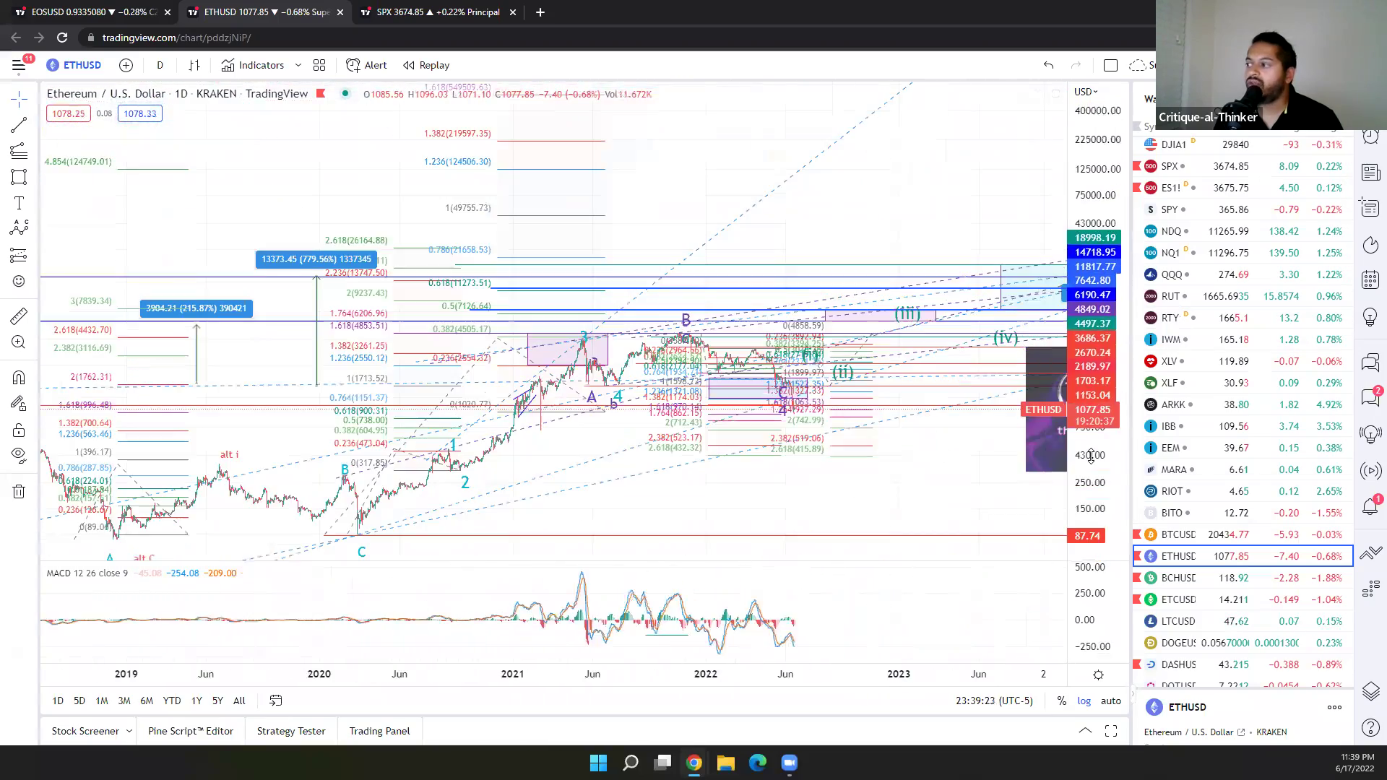
# Examine ETHUSD's projected path through waves (i) to (iv) and the blue wave 5 target box between 7,642.80 and 18,998.19.
pyautogui.moveTo(1091, 455); pyautogui.dragTo(1134, 230)
pyautogui.hscroll(5, 687, 304)
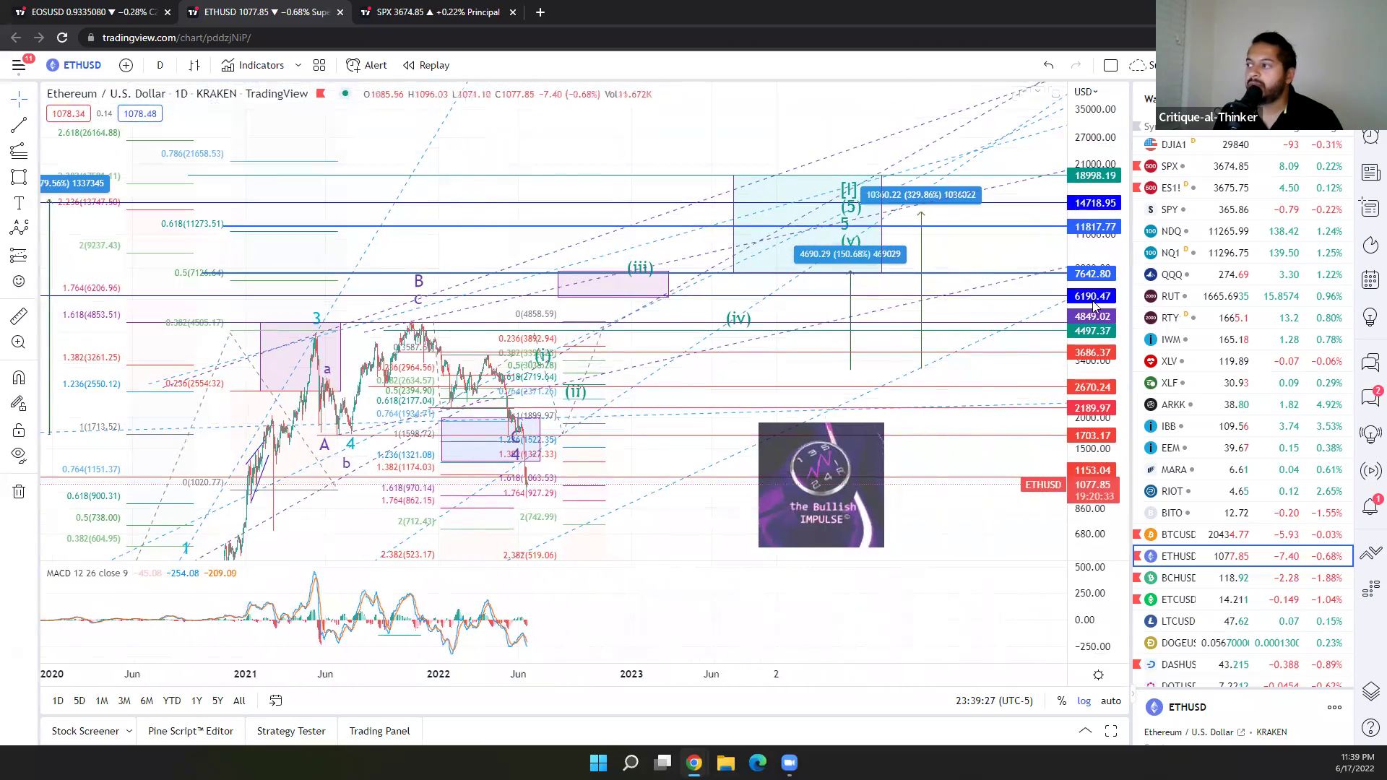
pyautogui.hscroll(5, 520, 322)
pyautogui.hscroll(-4, 586, 139)
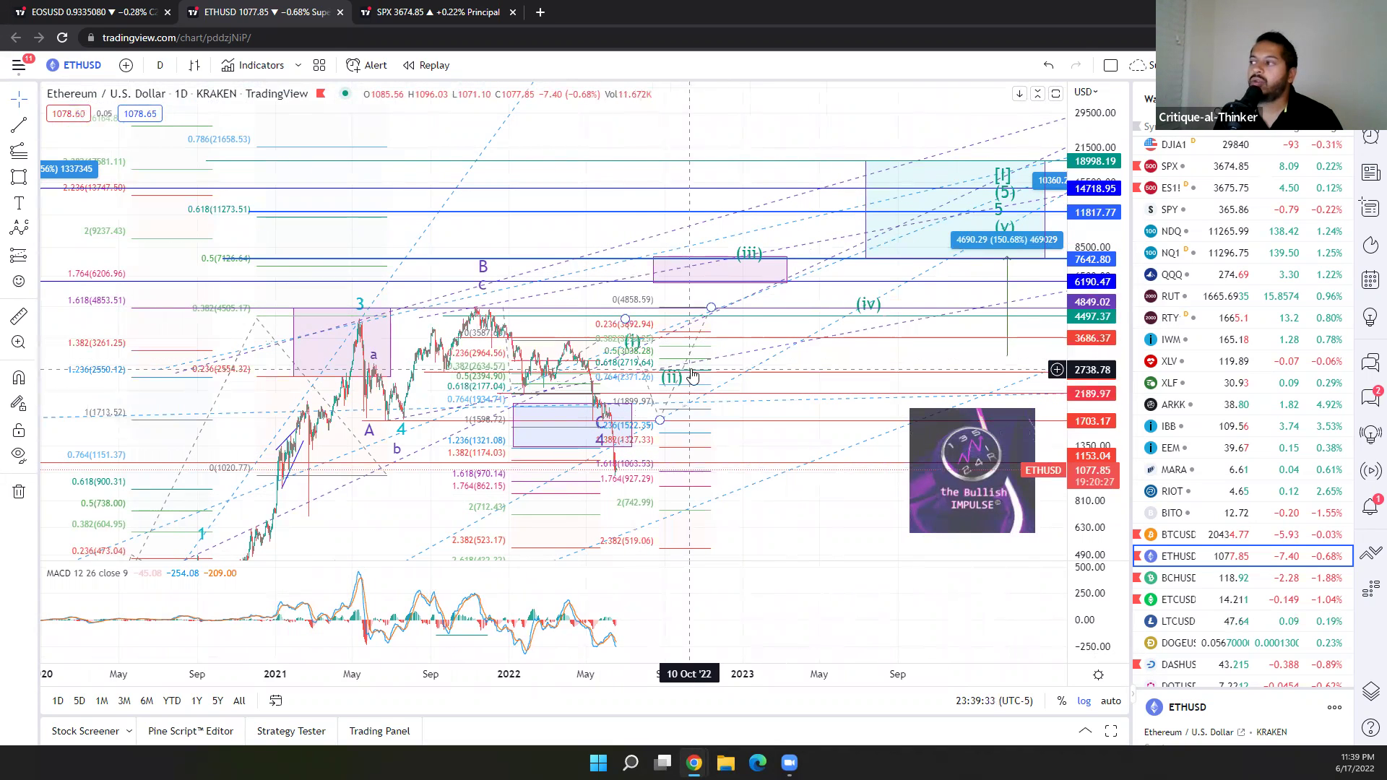
pyautogui.click(863, 258)
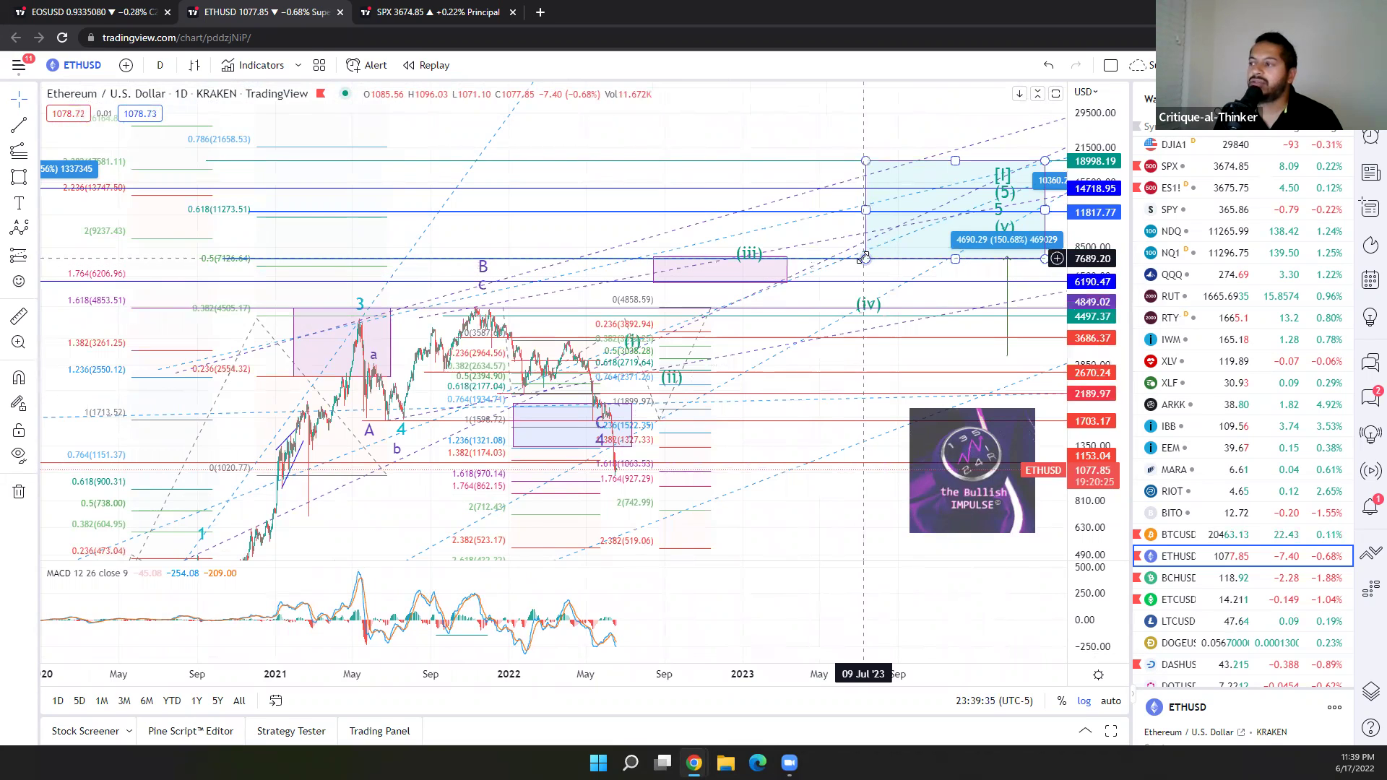
pyautogui.scroll(-2, 690, 336)
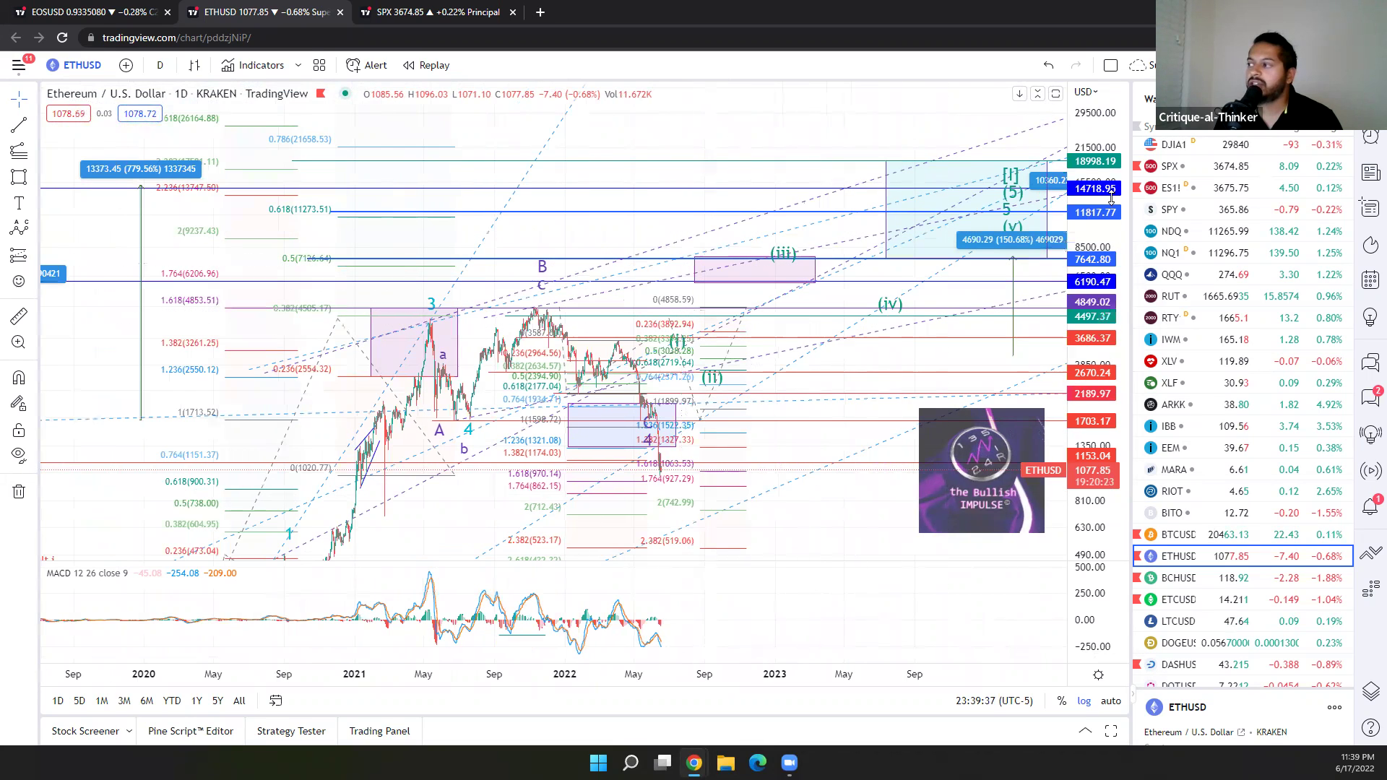
pyautogui.moveTo(1098, 229); pyautogui.dragTo(826, 456)
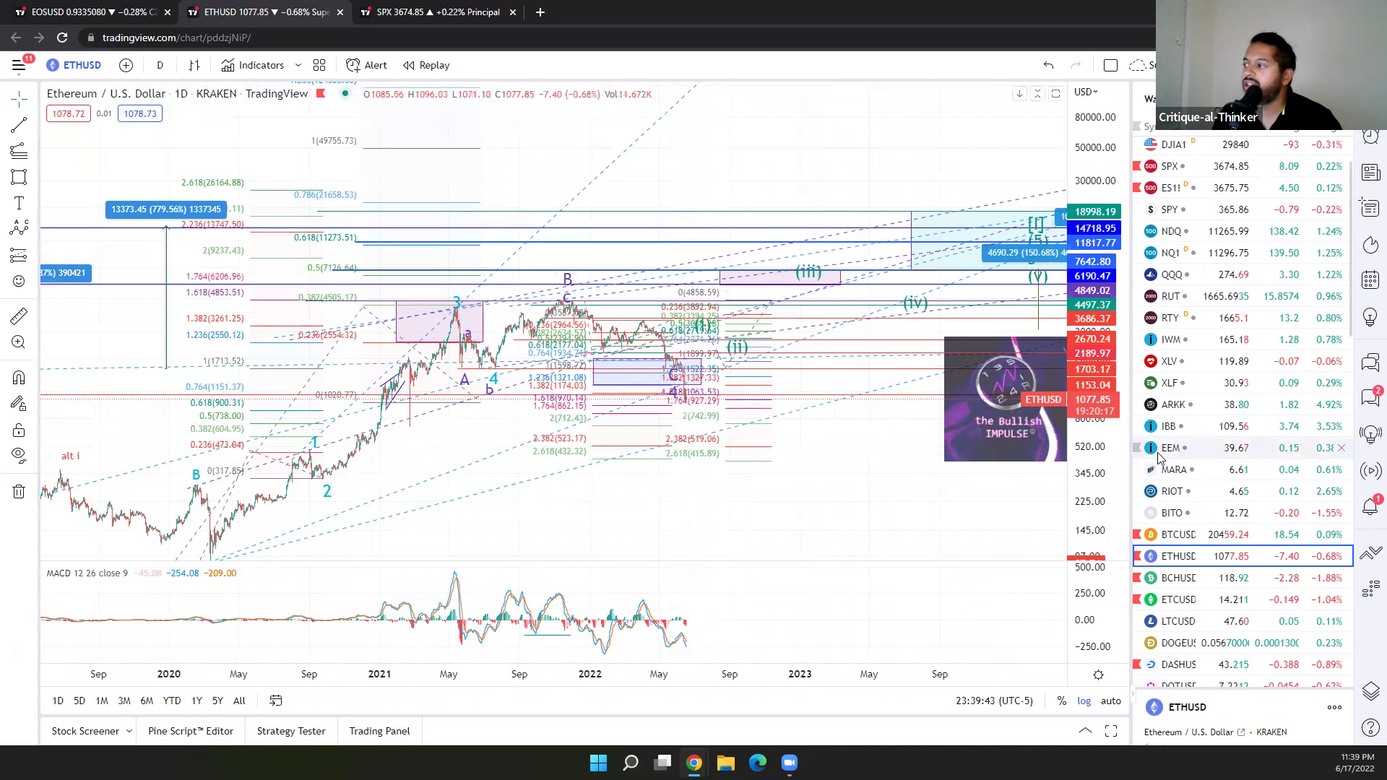
pyautogui.moveTo(1084, 478); pyautogui.dragTo(1011, 166)
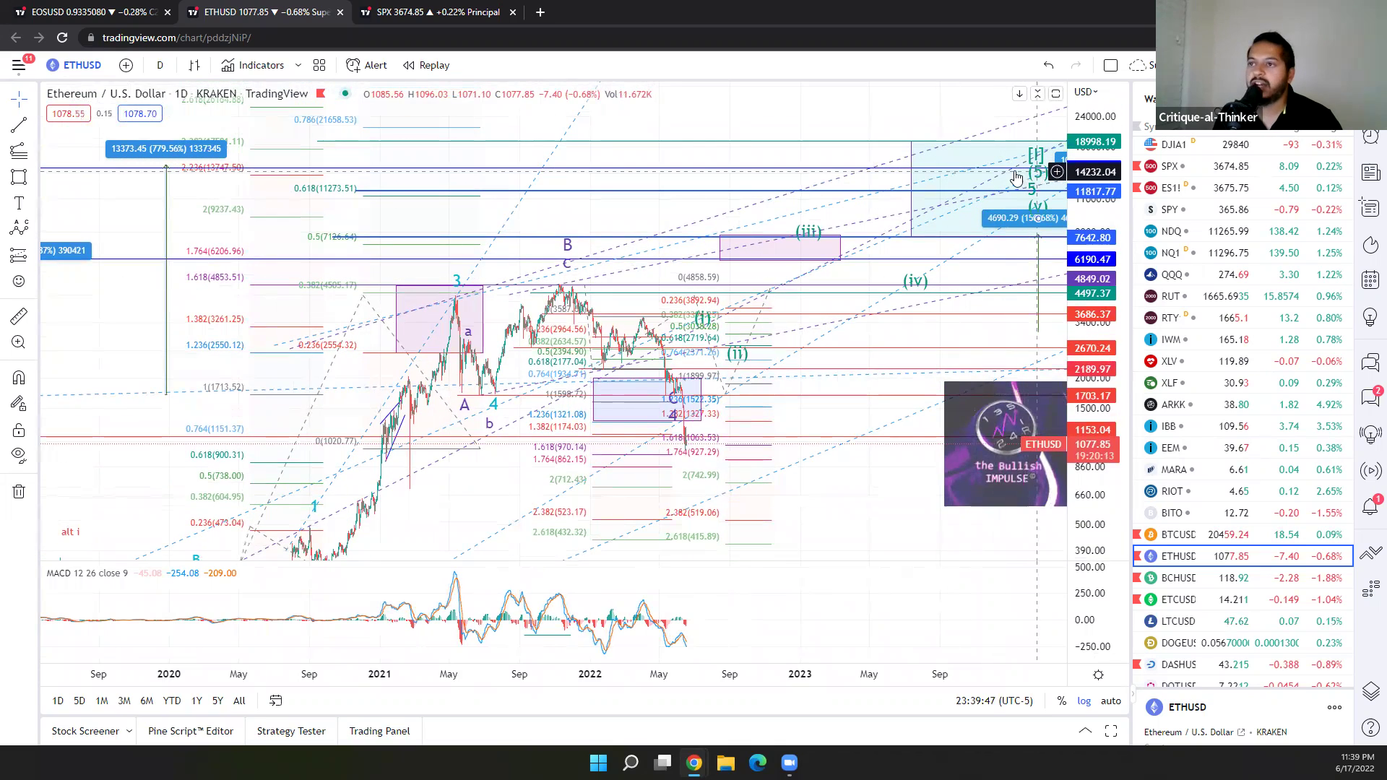
pyautogui.moveTo(852, 521); pyautogui.dragTo(774, 493)
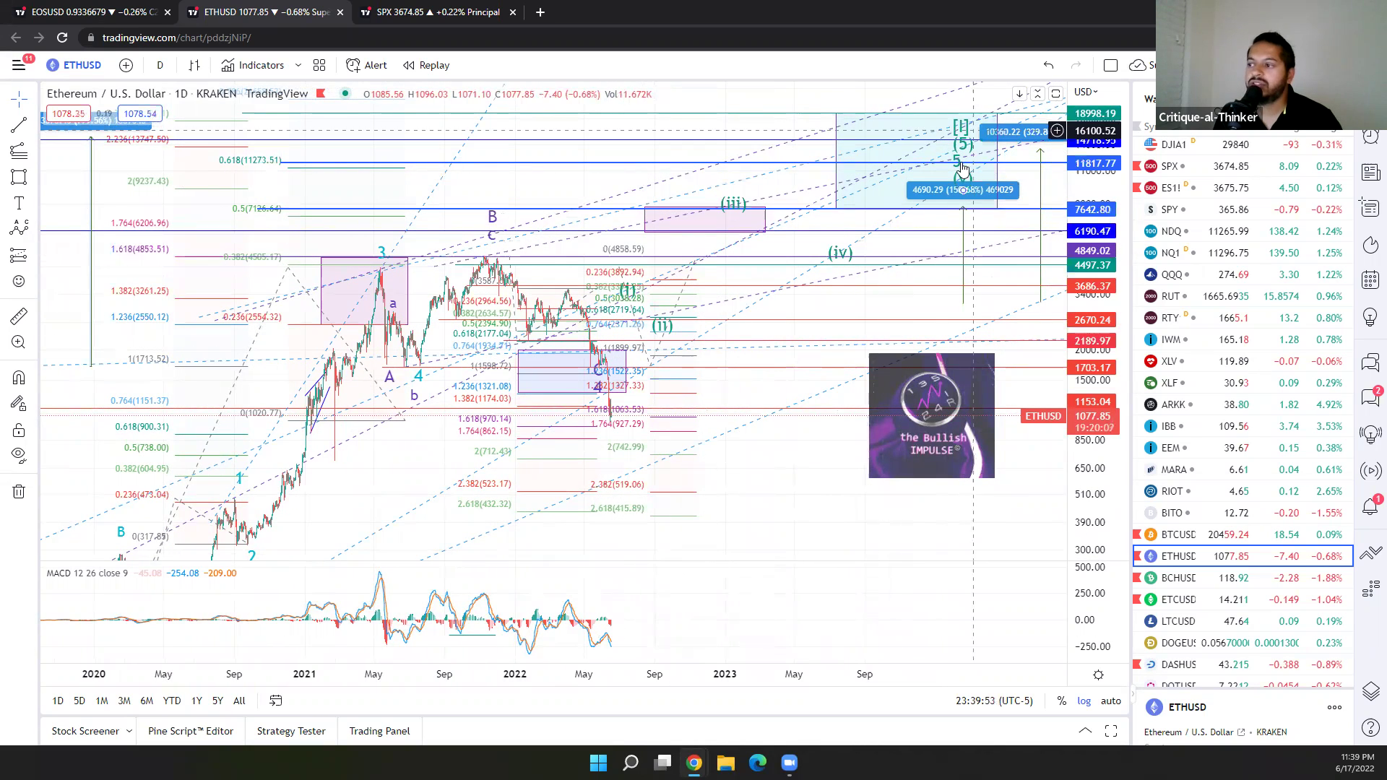
pyautogui.moveTo(1107, 221); pyautogui.dragTo(1110, 278)
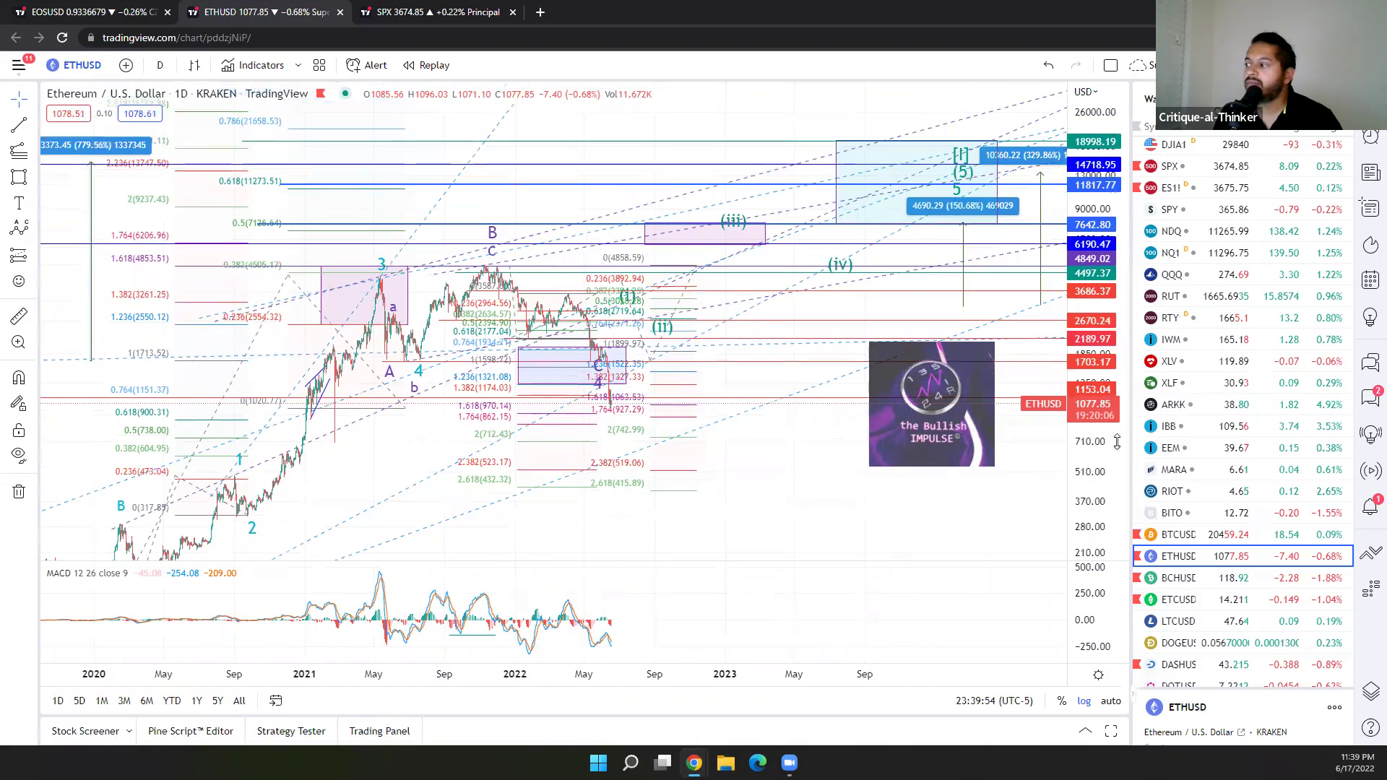
# Bring up the BCHUSD chart and review its red primary path, the 74.62 support level and the blue alternate note.
pyautogui.click(1197, 582)
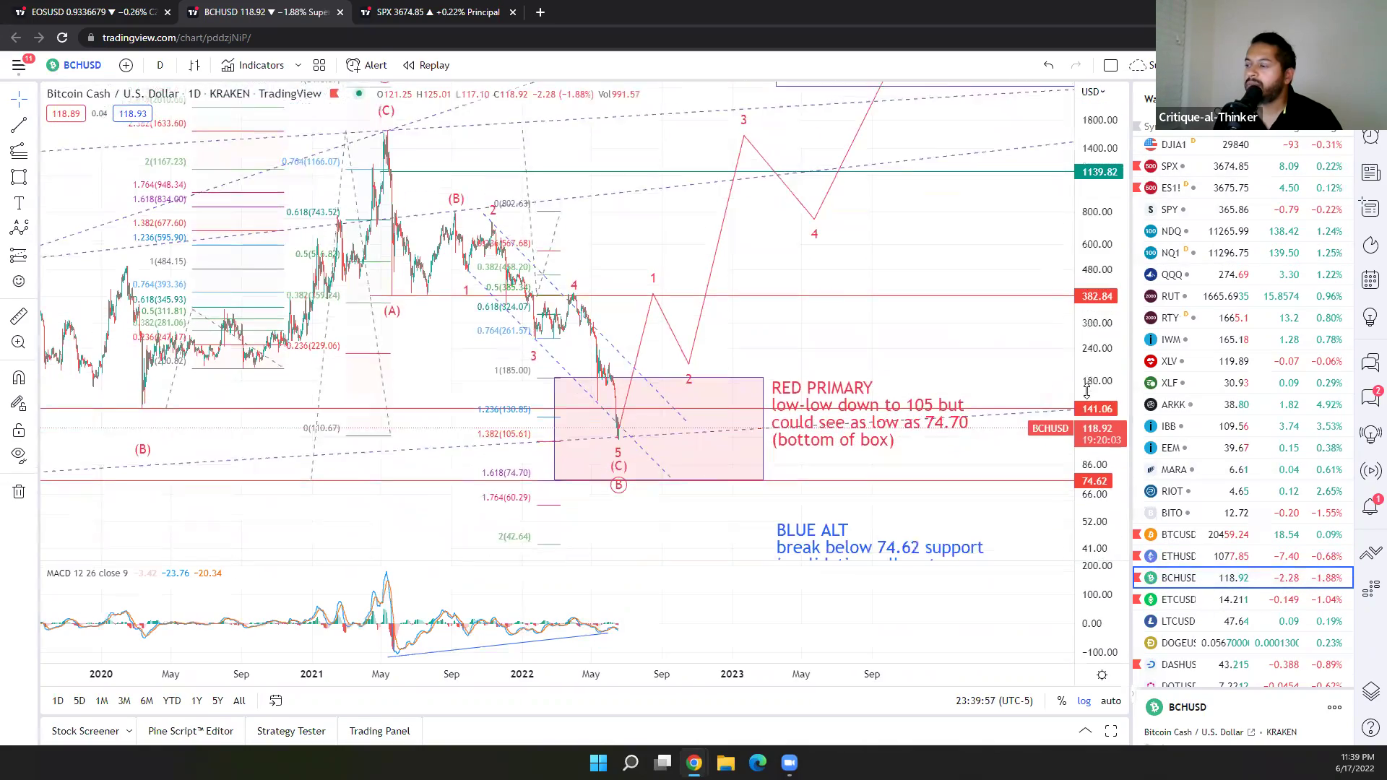
pyautogui.scroll(-3, 890, 325)
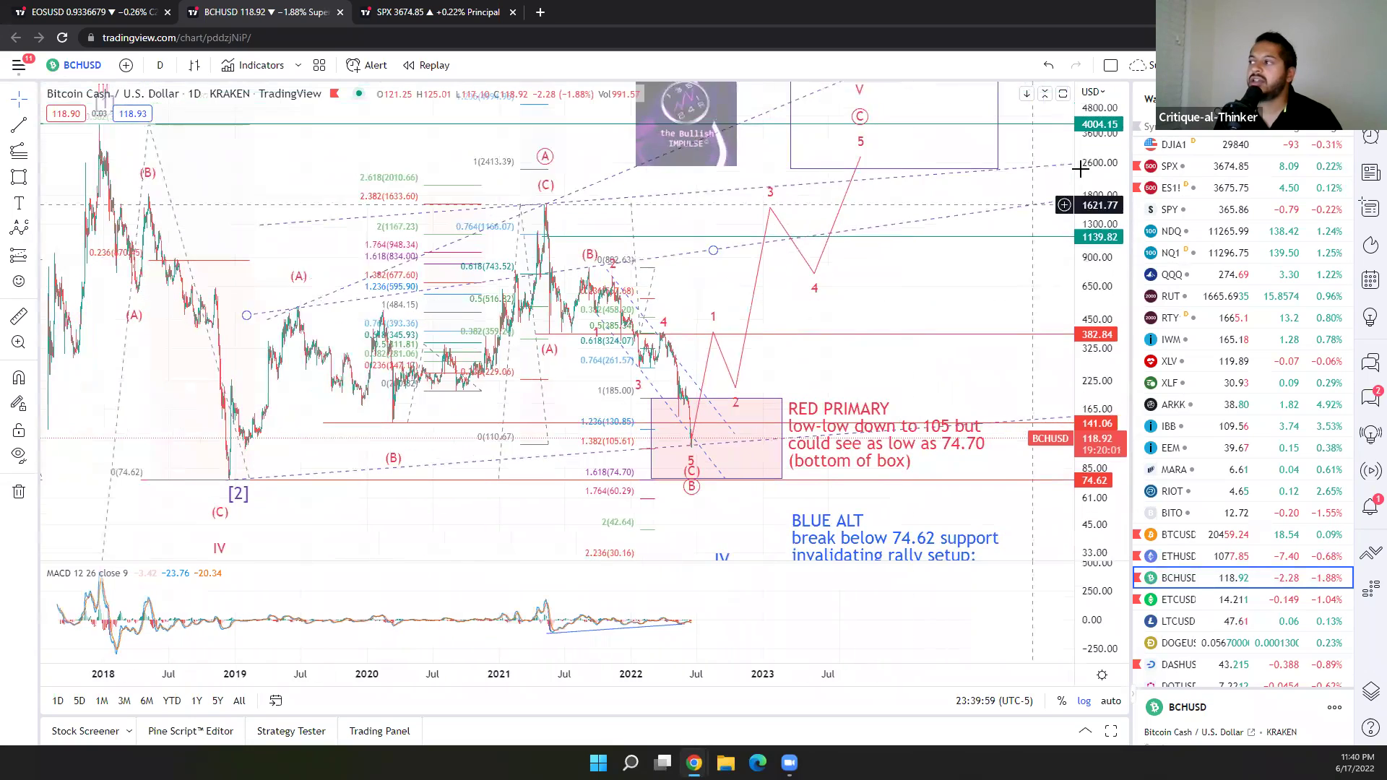
pyautogui.scroll(-2, 1100, 256)
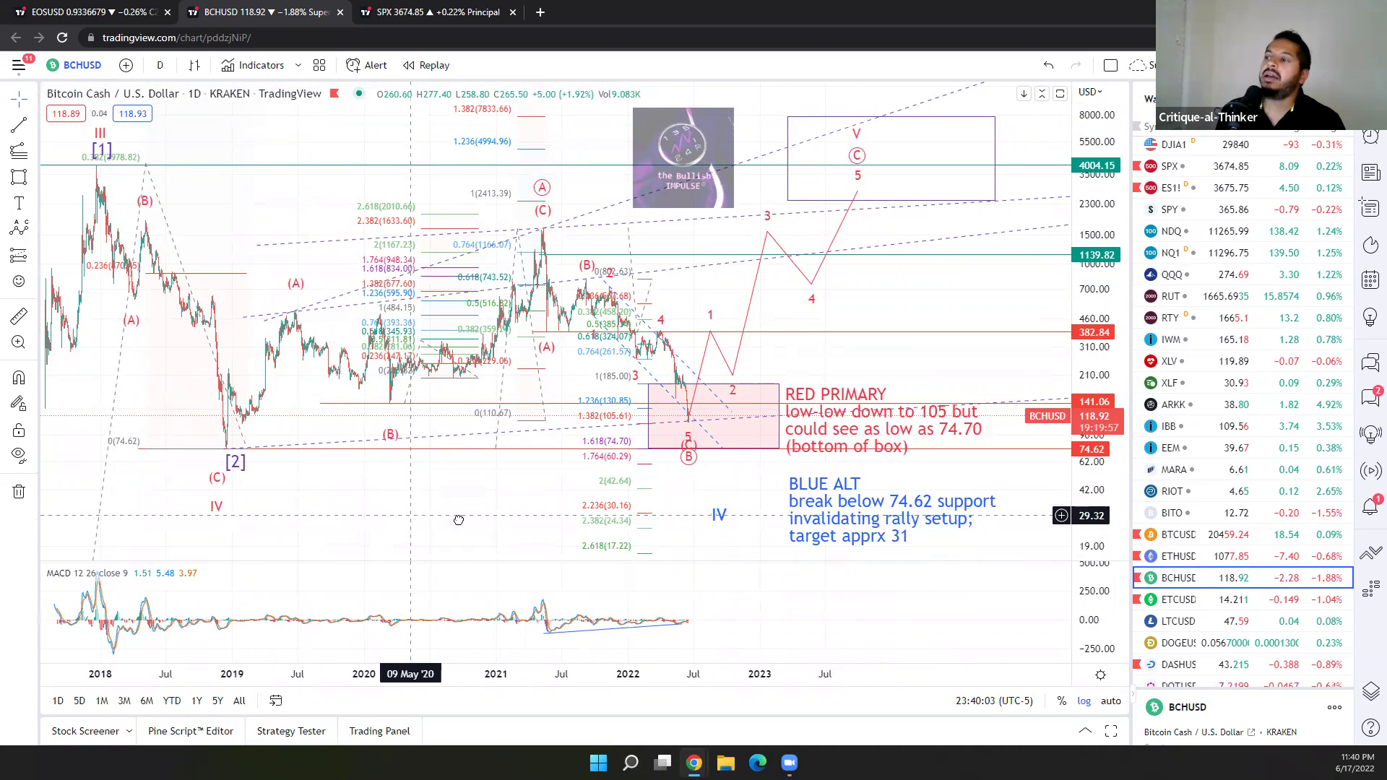
pyautogui.moveTo(459, 521); pyautogui.dragTo(503, 520)
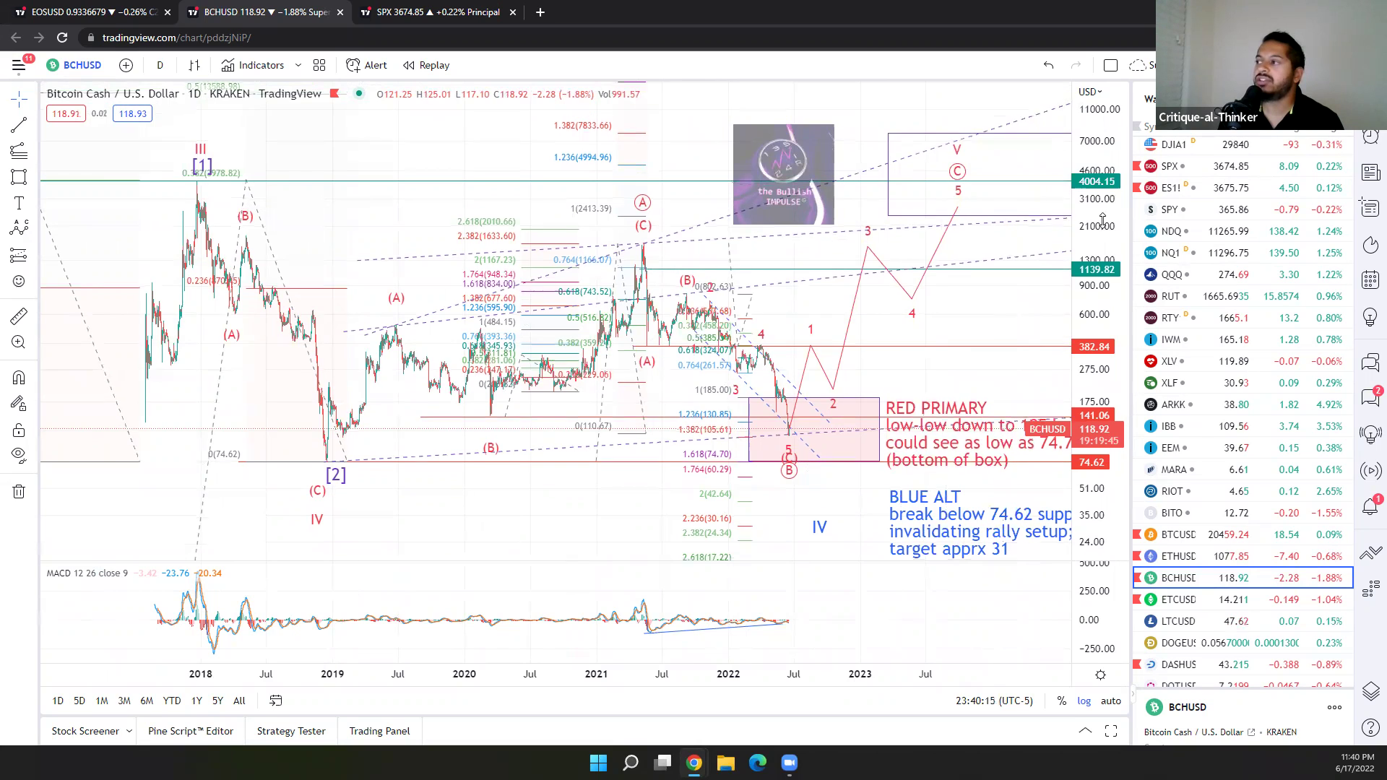
pyautogui.moveTo(473, 228); pyautogui.dragTo(357, 177)
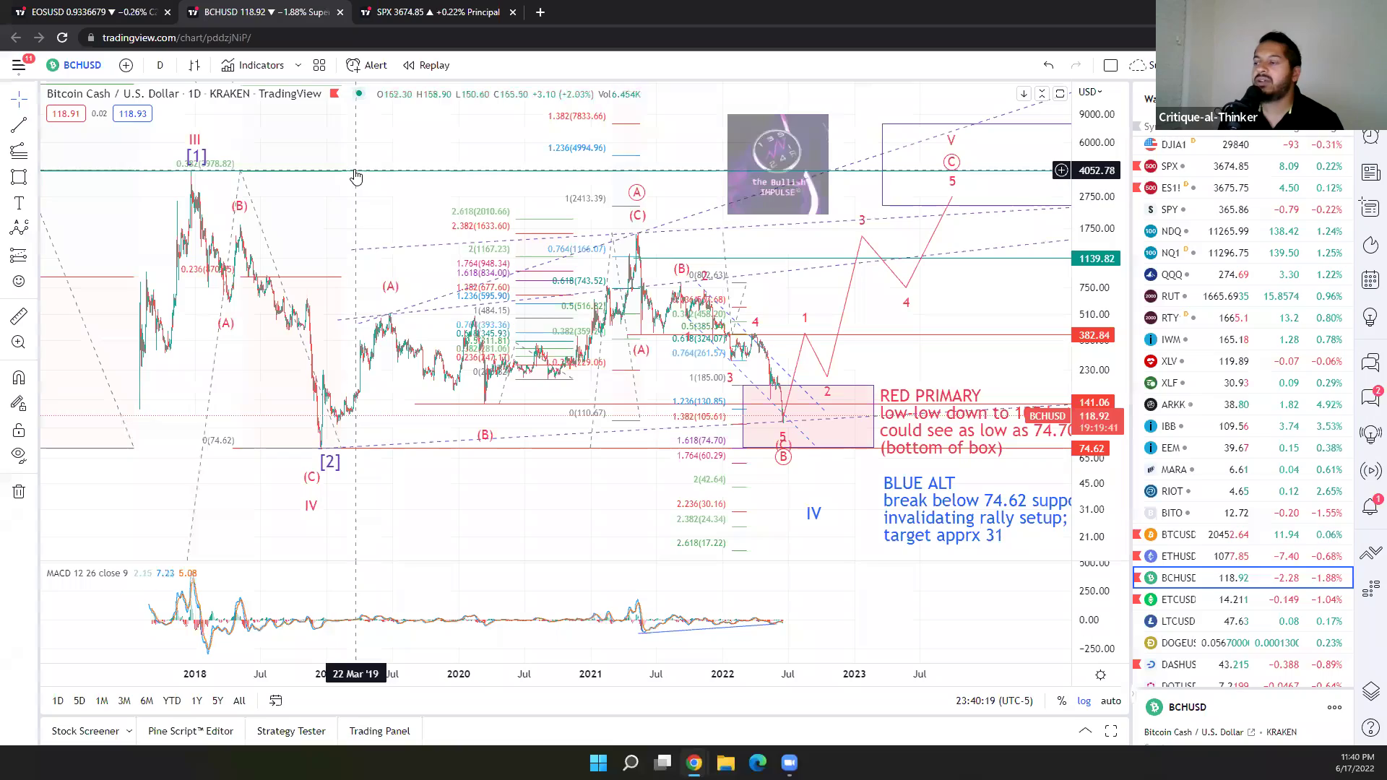
# Bring up the ETCUSD chart and review its orange primary target box, wave labels and the 0.713 support line.
pyautogui.click(1179, 600)
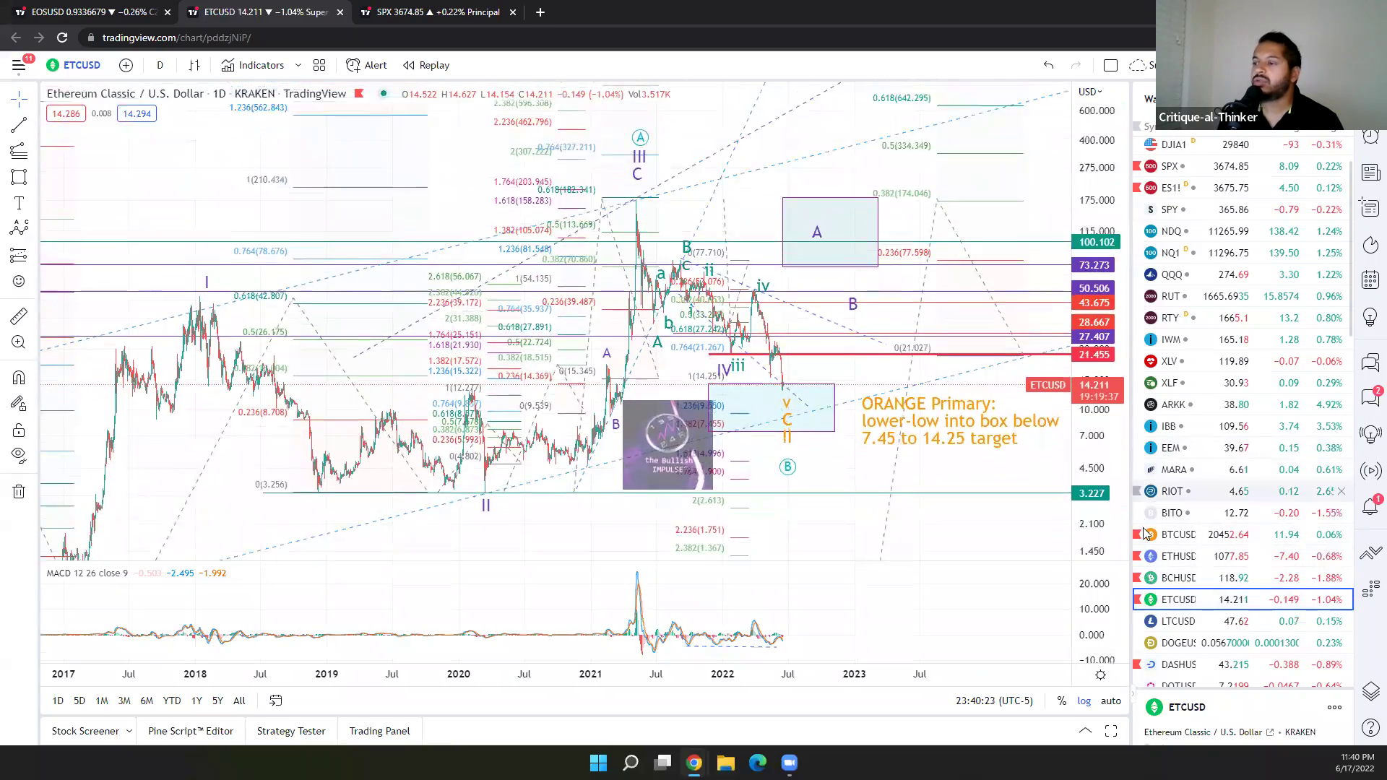
pyautogui.moveTo(333, 534); pyautogui.dragTo(391, 532)
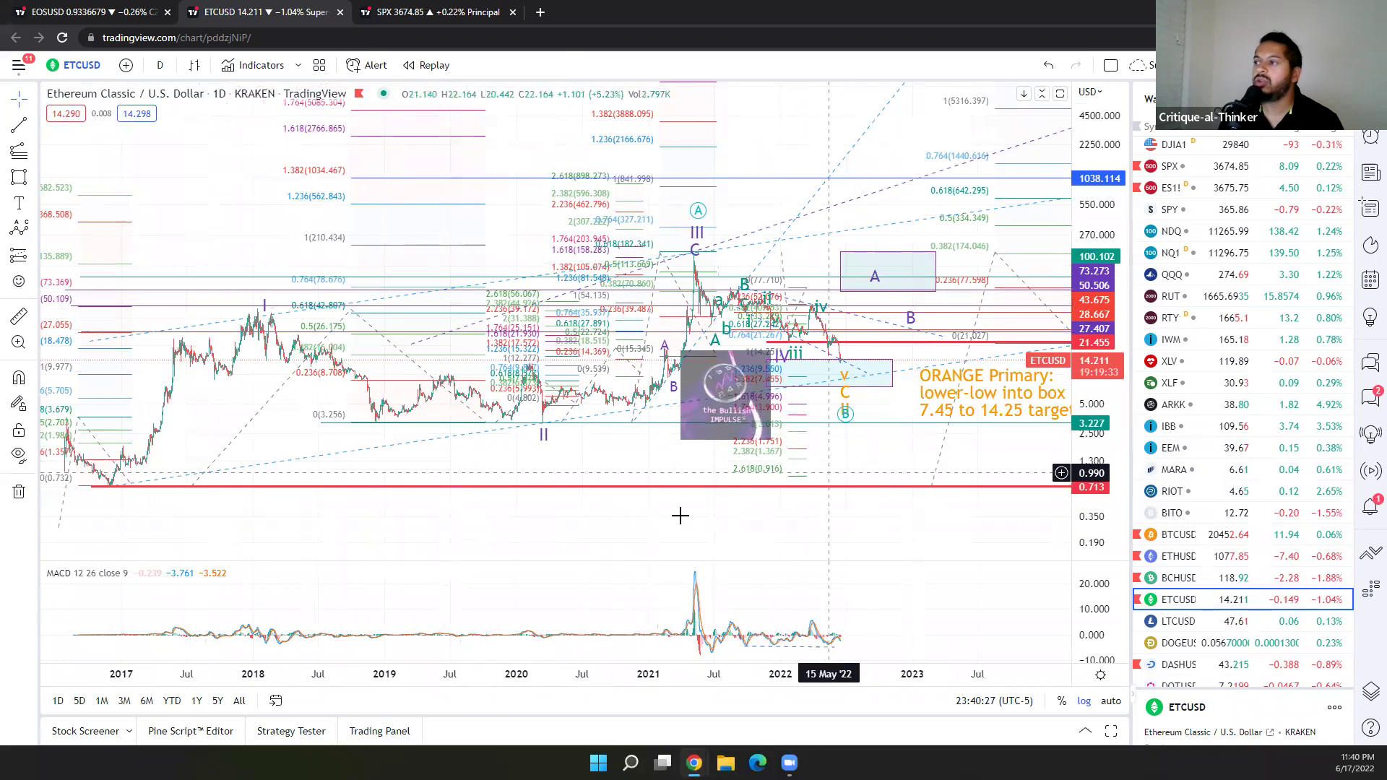
pyautogui.moveTo(613, 471); pyautogui.dragTo(464, 465)
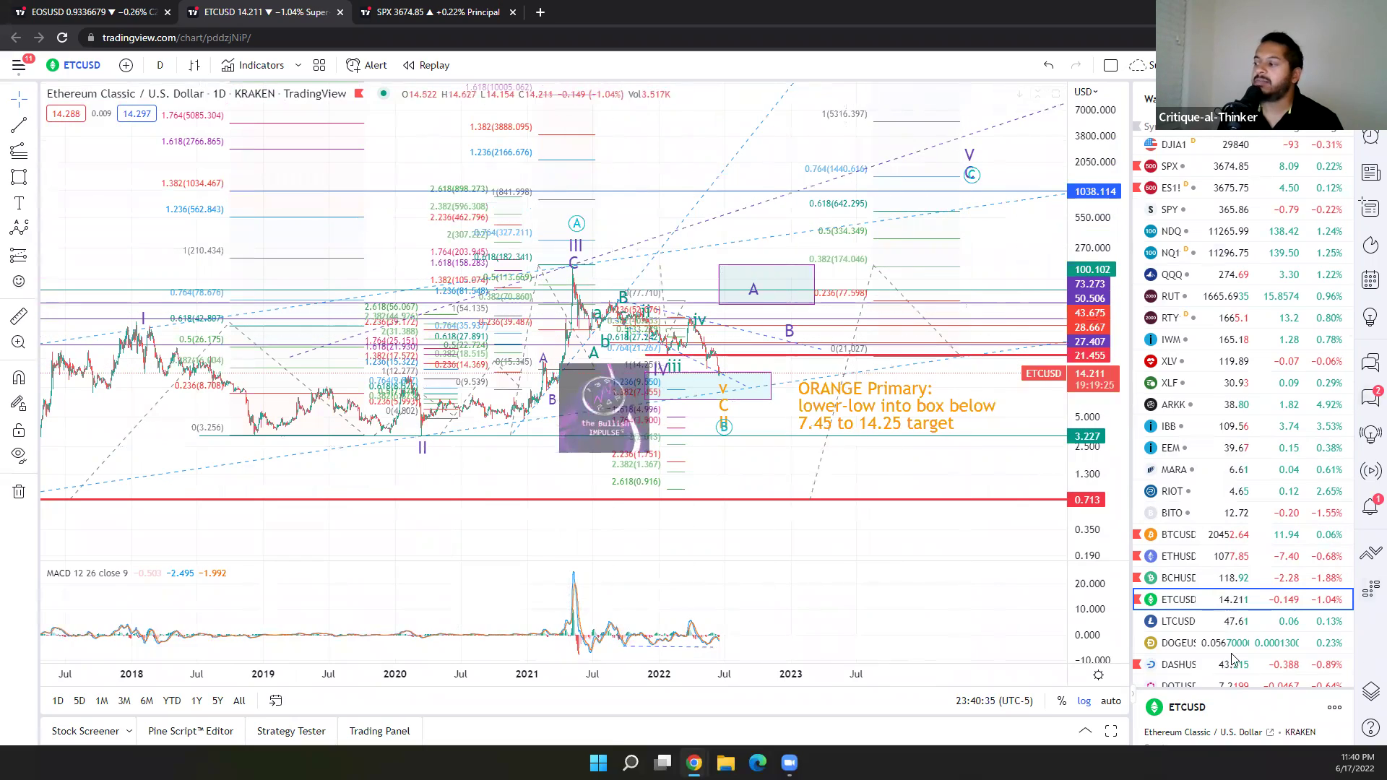
# Bring up the DASHUSD chart and review its red primary and orange alternate notes, the 34.206 major support and the Fibonacci levels.
pyautogui.click(1187, 668)
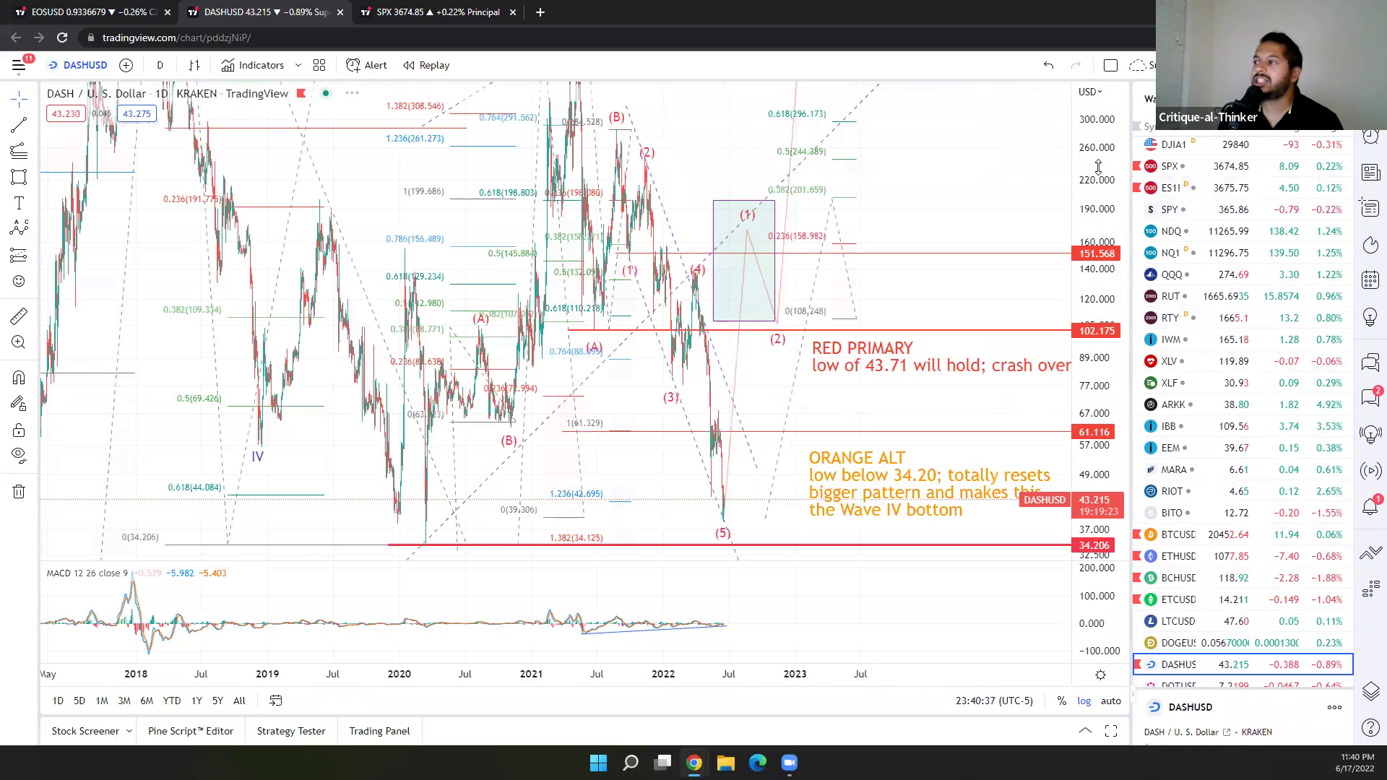
pyautogui.moveTo(790, 509); pyautogui.dragTo(929, 508)
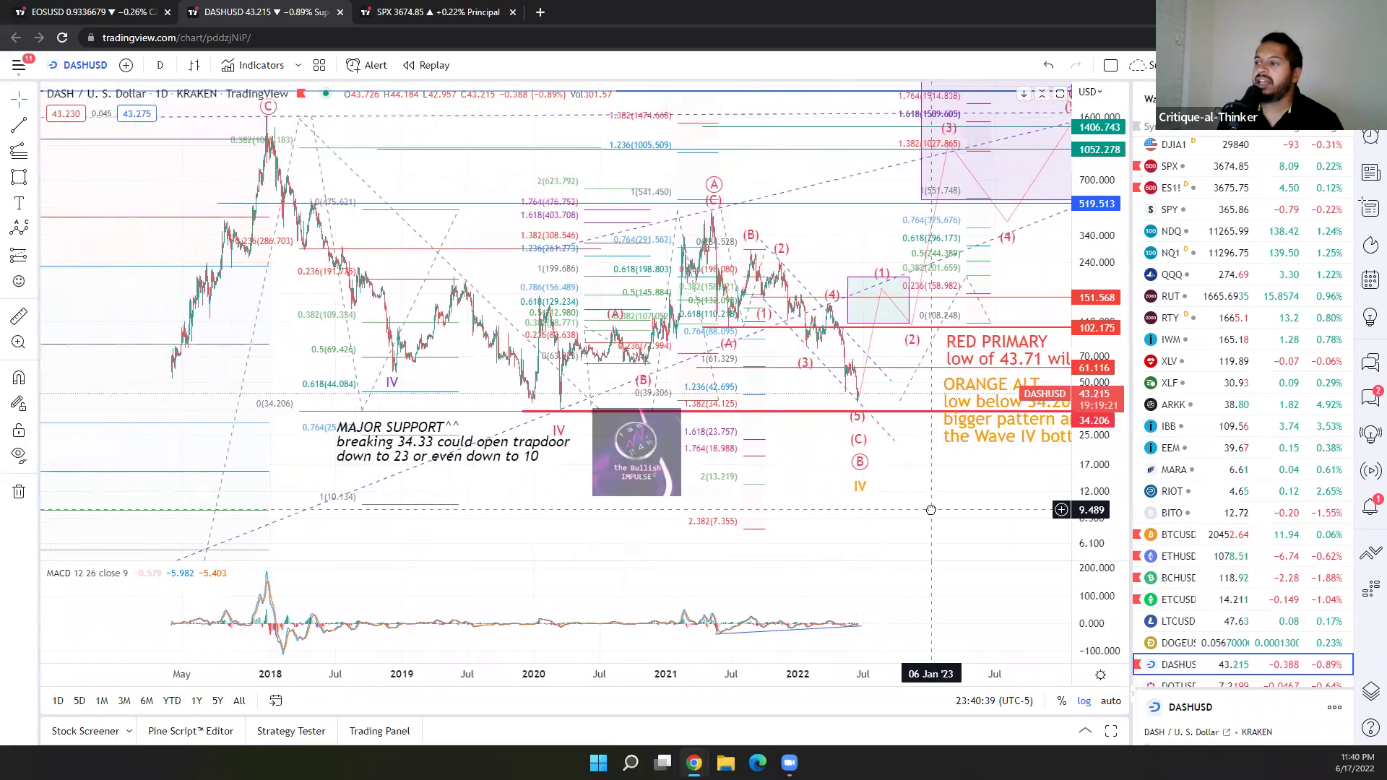
pyautogui.moveTo(1115, 249); pyautogui.dragTo(1109, 344)
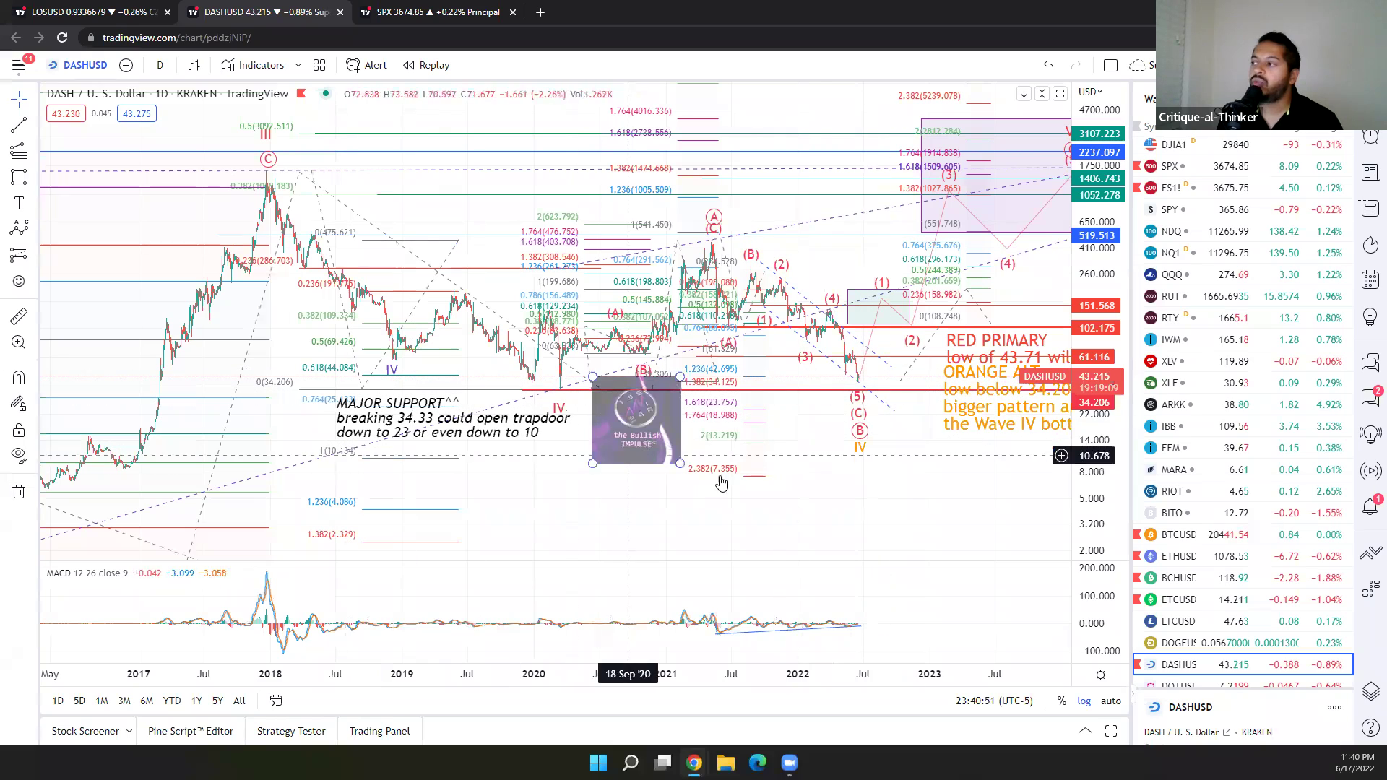
# Nudge the orange alternate note on the DASHUSD chart slightly downward beneath the red primary note.
pyautogui.moveTo(833, 466); pyautogui.dragTo(701, 528)
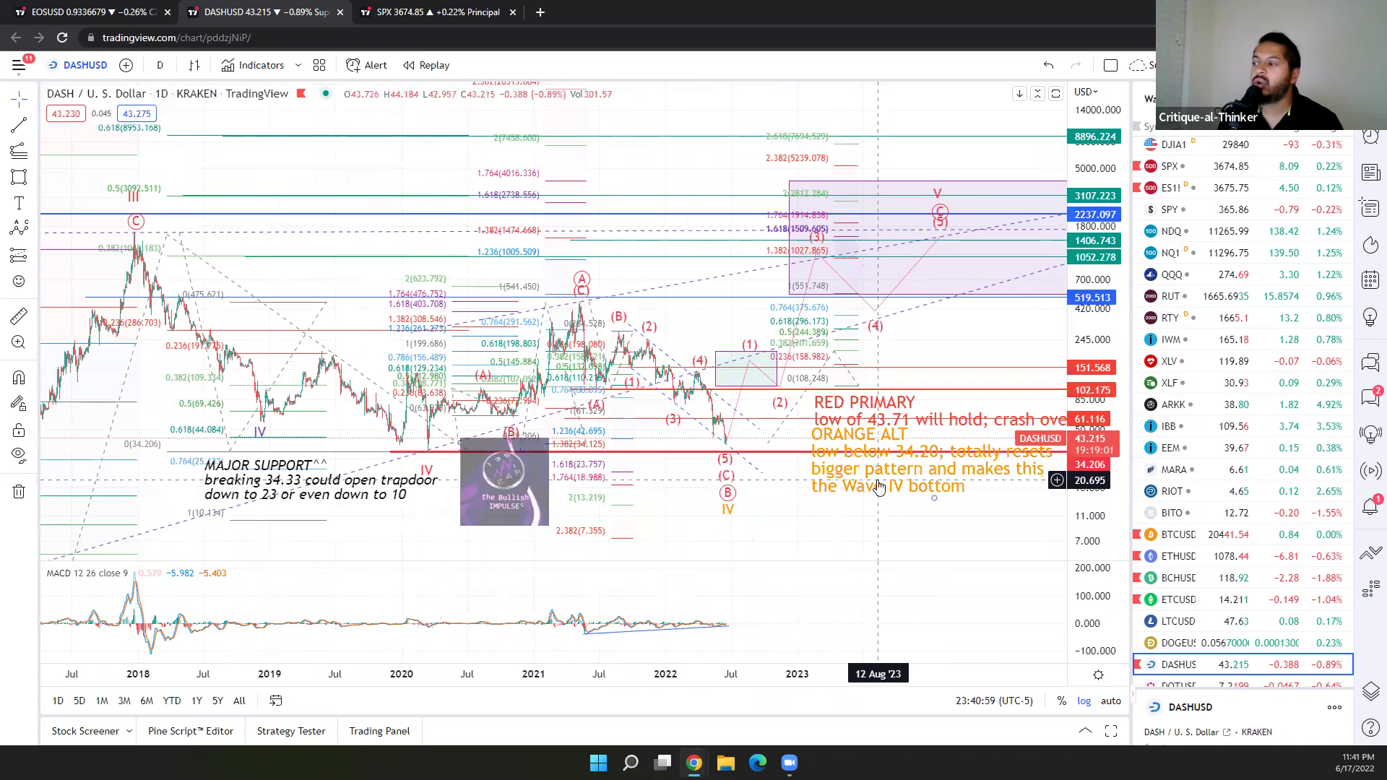
pyautogui.moveTo(875, 478); pyautogui.dragTo(881, 491)
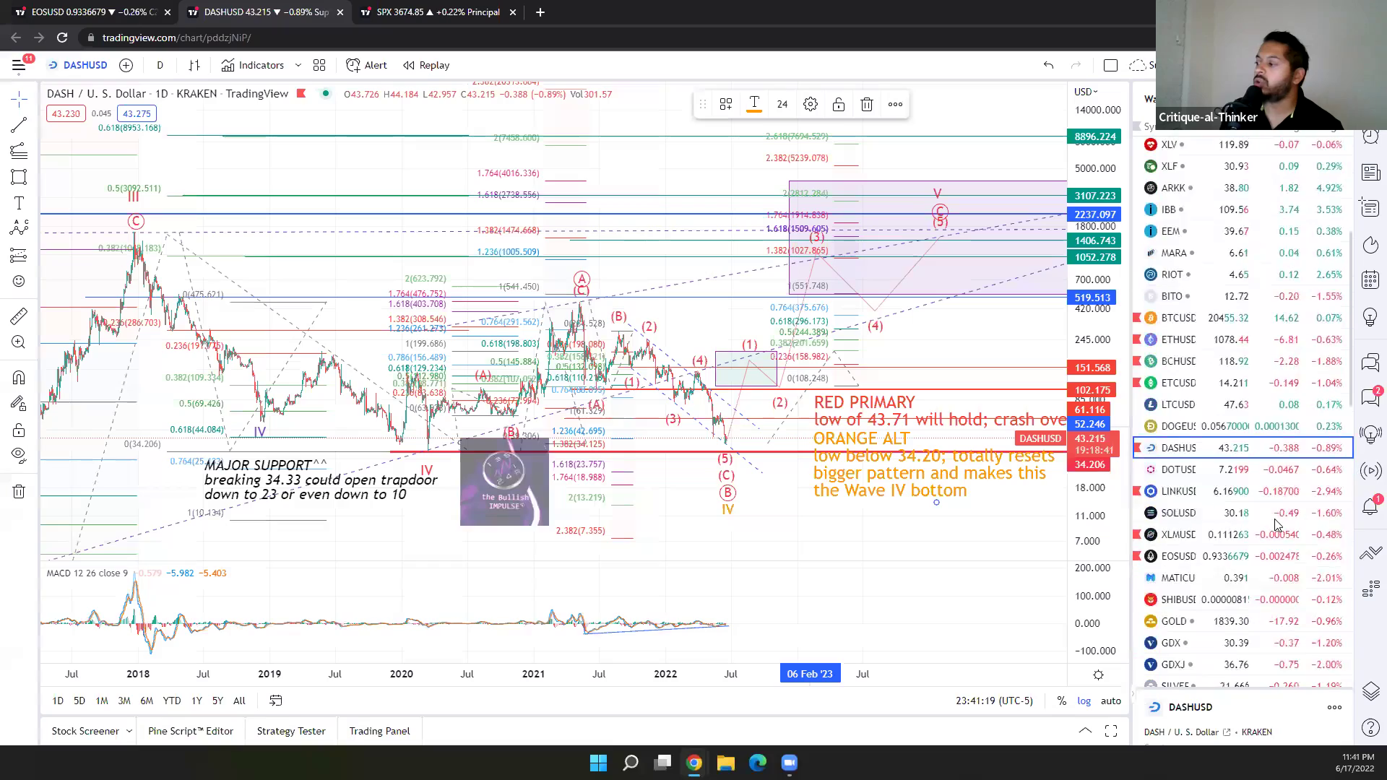
# Bring up the LINKUSD chart and review its red primary pattern, purple confluence box, orange alternate note and upper target box.
pyautogui.click(1234, 492)
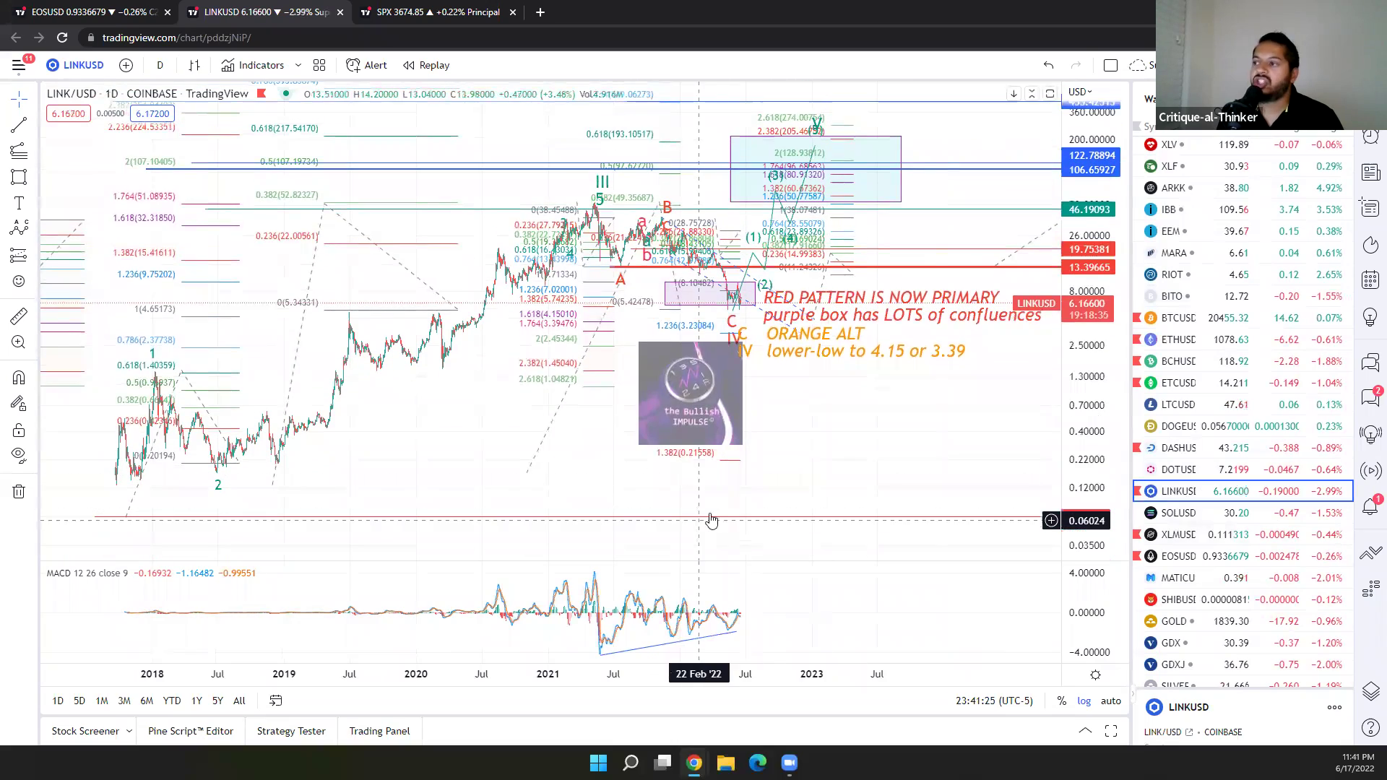
pyautogui.moveTo(1080, 364); pyautogui.dragTo(1082, 319)
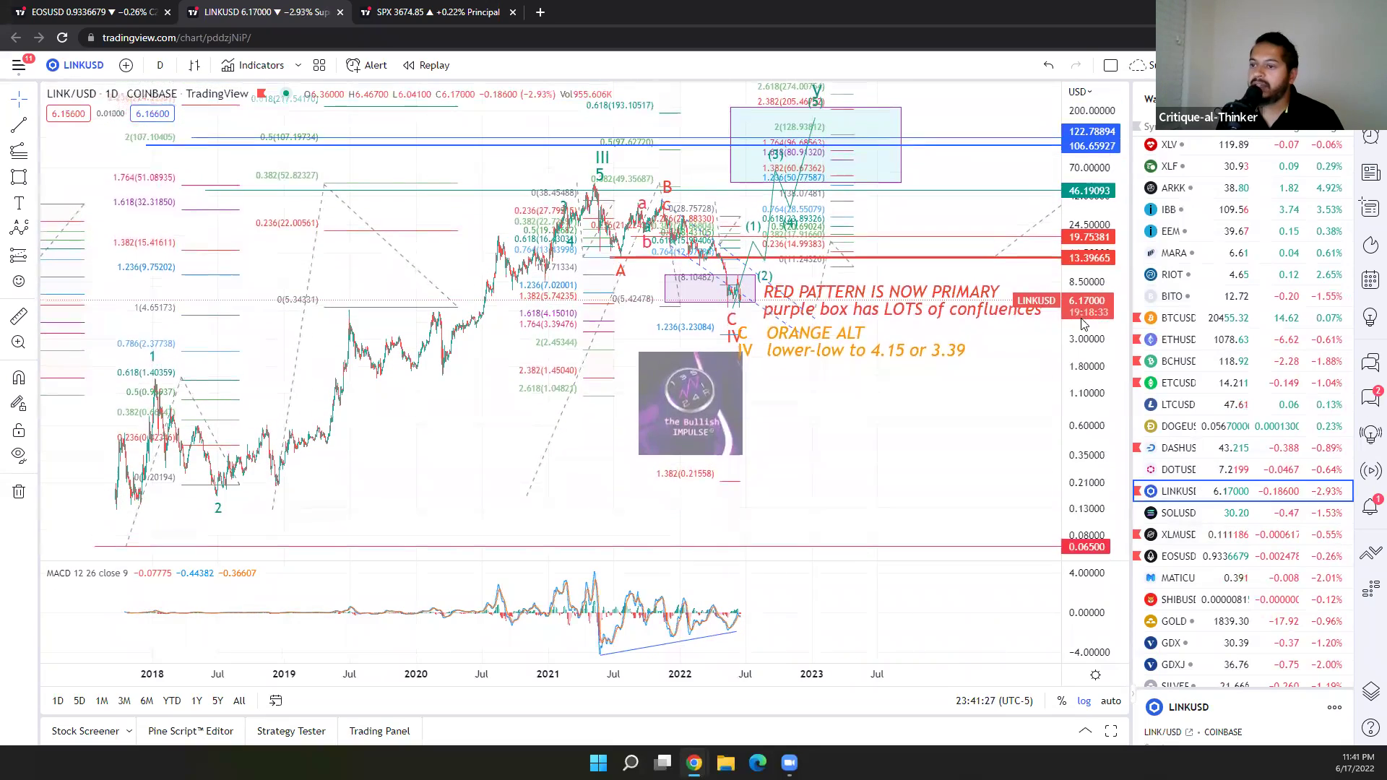
pyautogui.moveTo(416, 479); pyautogui.dragTo(455, 476)
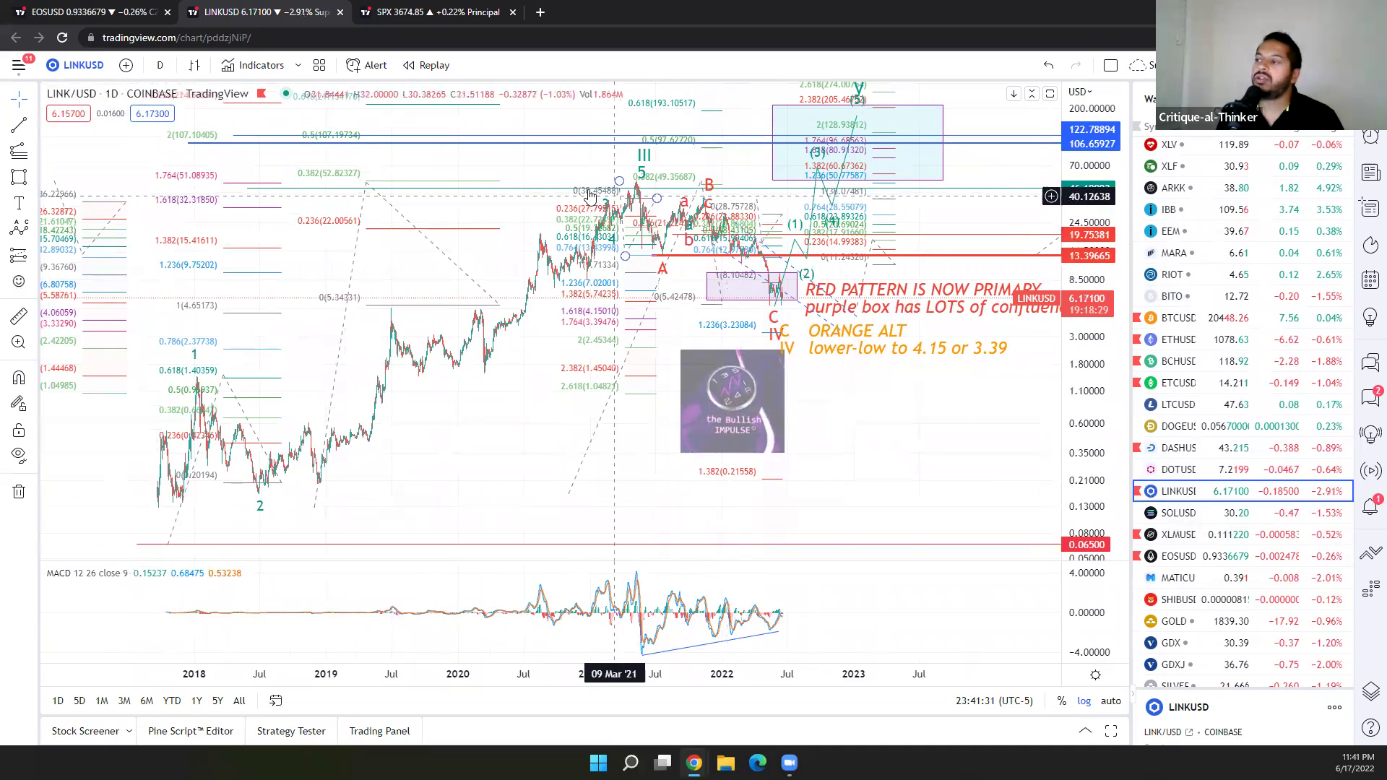
pyautogui.moveTo(1106, 405); pyautogui.dragTo(1088, 471)
pyautogui.moveTo(666, 314); pyautogui.dragTo(588, 375)
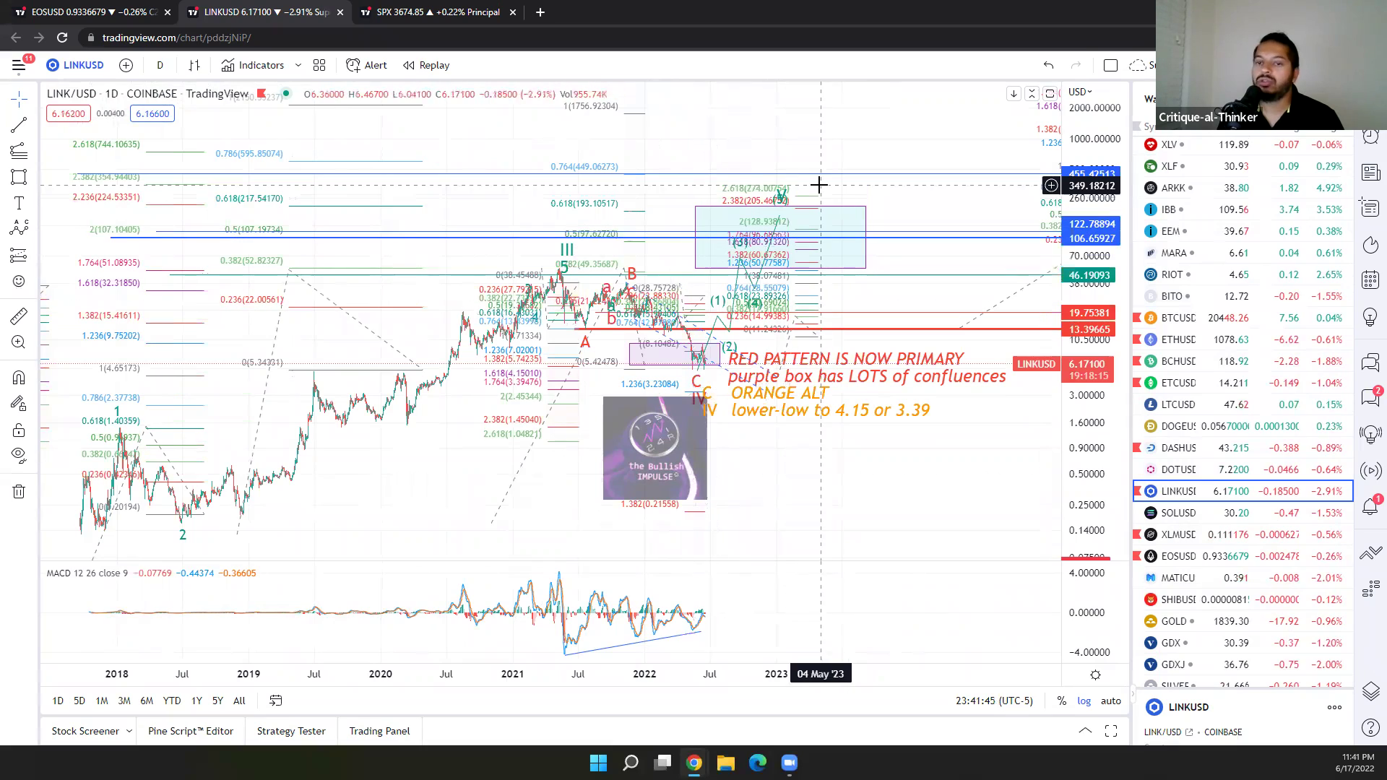
# Bring up the XLMUSD chart and review its red primary and orange alternate notes, the pink support box and earlier wave labels.
pyautogui.press('Down')
pyautogui.press('Down')
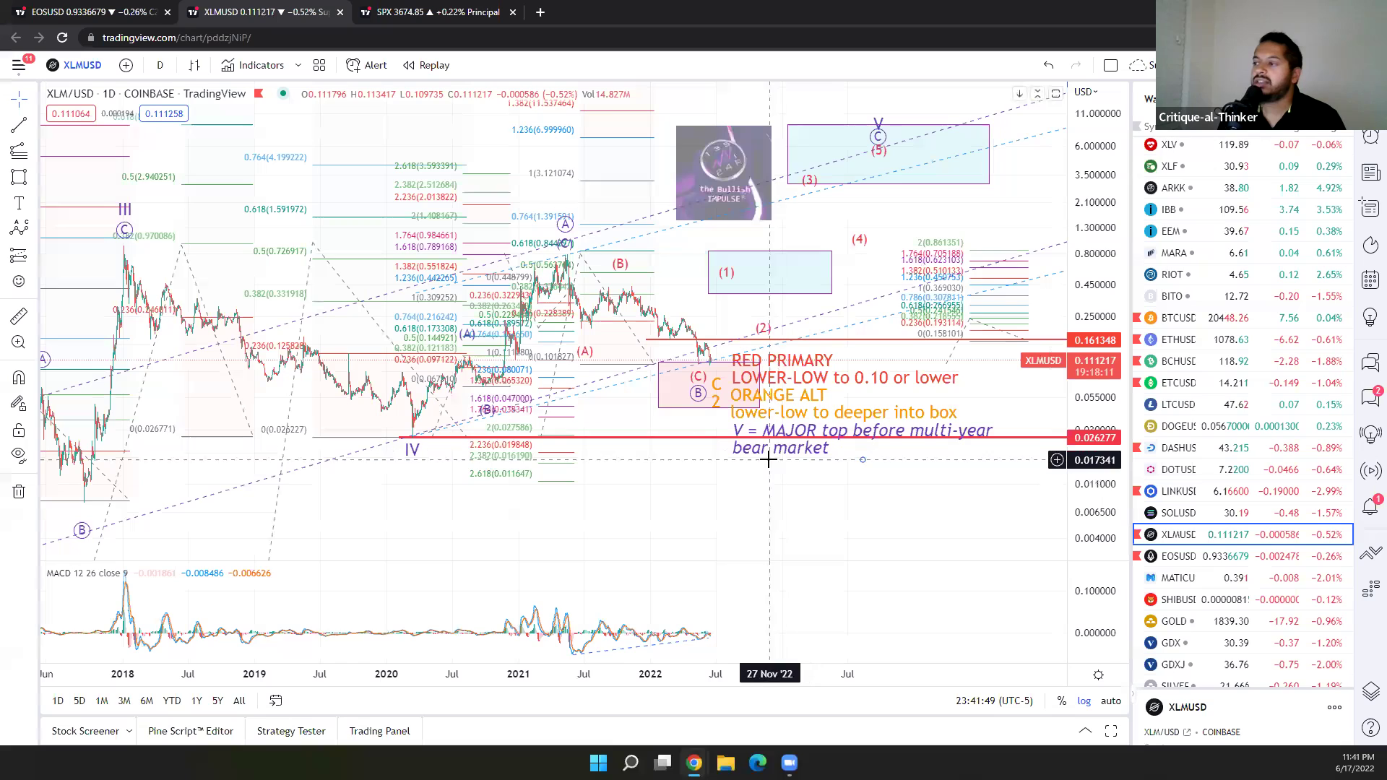
pyautogui.moveTo(638, 492); pyautogui.dragTo(710, 489)
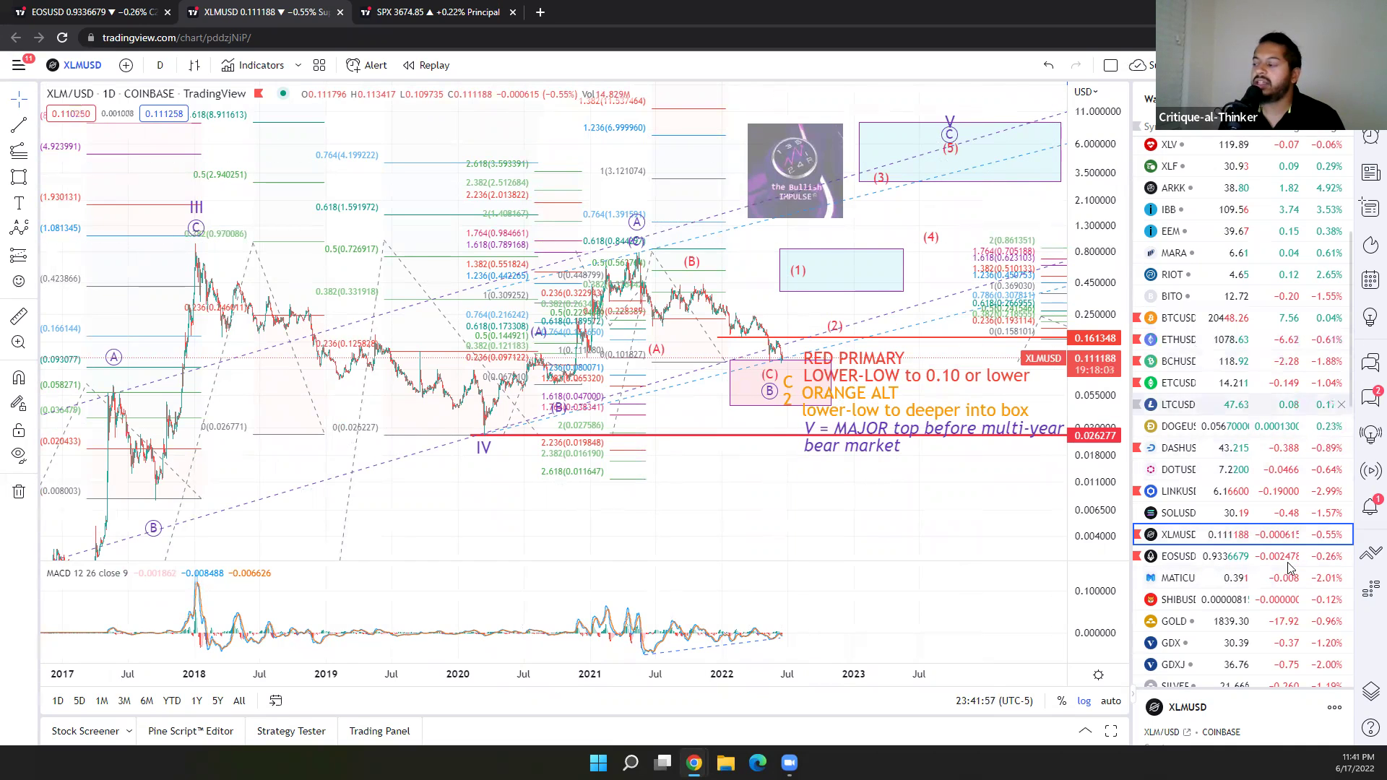
# Bring up the EOSUSD daily chart and review its green primary and red alternate notes, projected wave path and target boxes.
pyautogui.click(1190, 555)
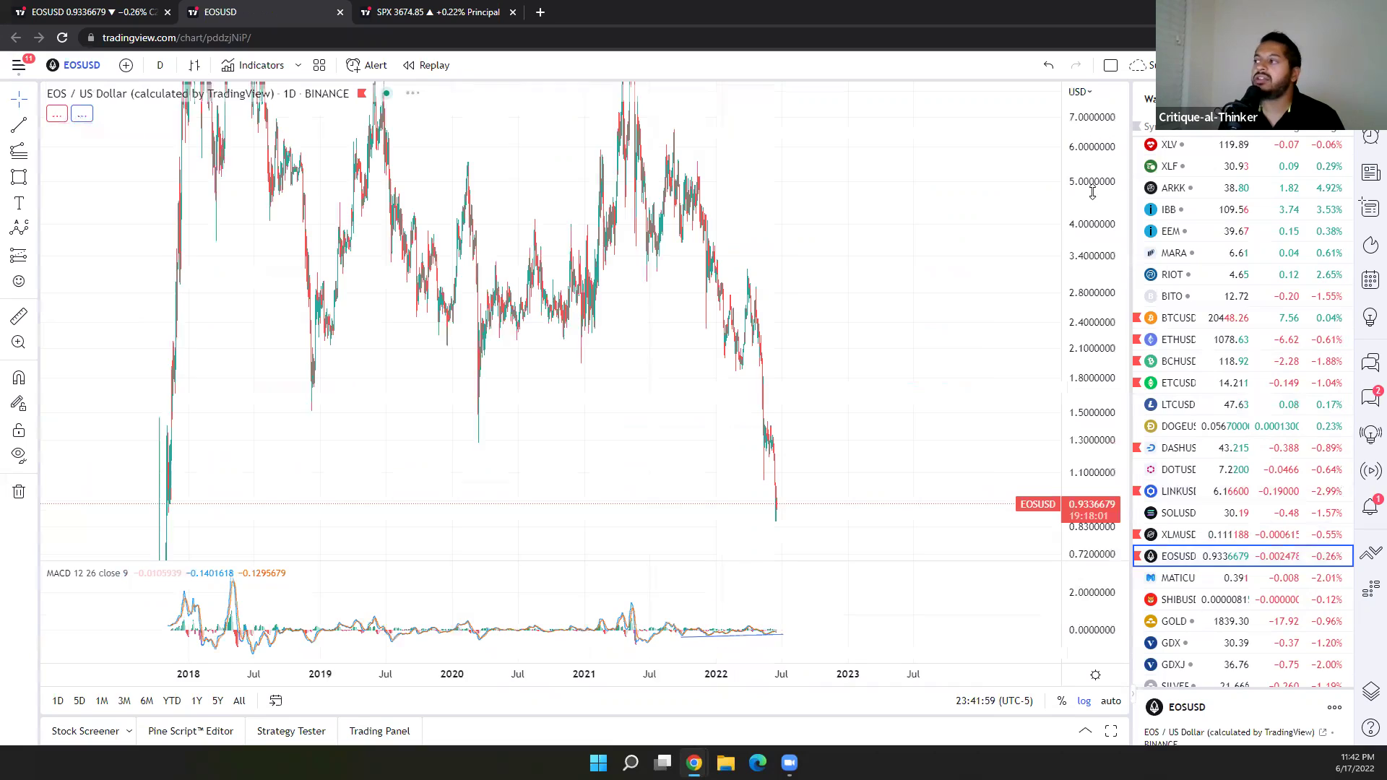
pyautogui.moveTo(1099, 513); pyautogui.dragTo(1100, 538)
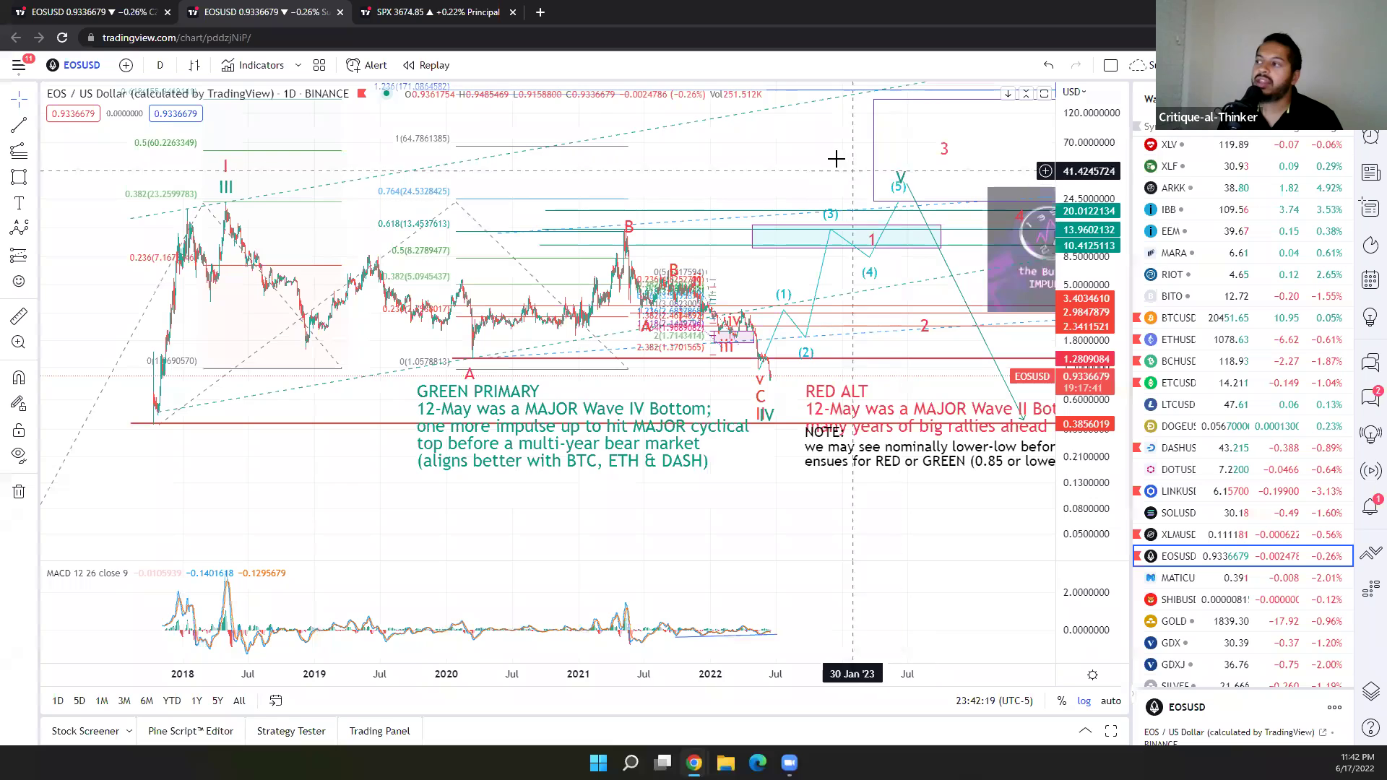
pyautogui.moveTo(836, 155); pyautogui.dragTo(718, 319)
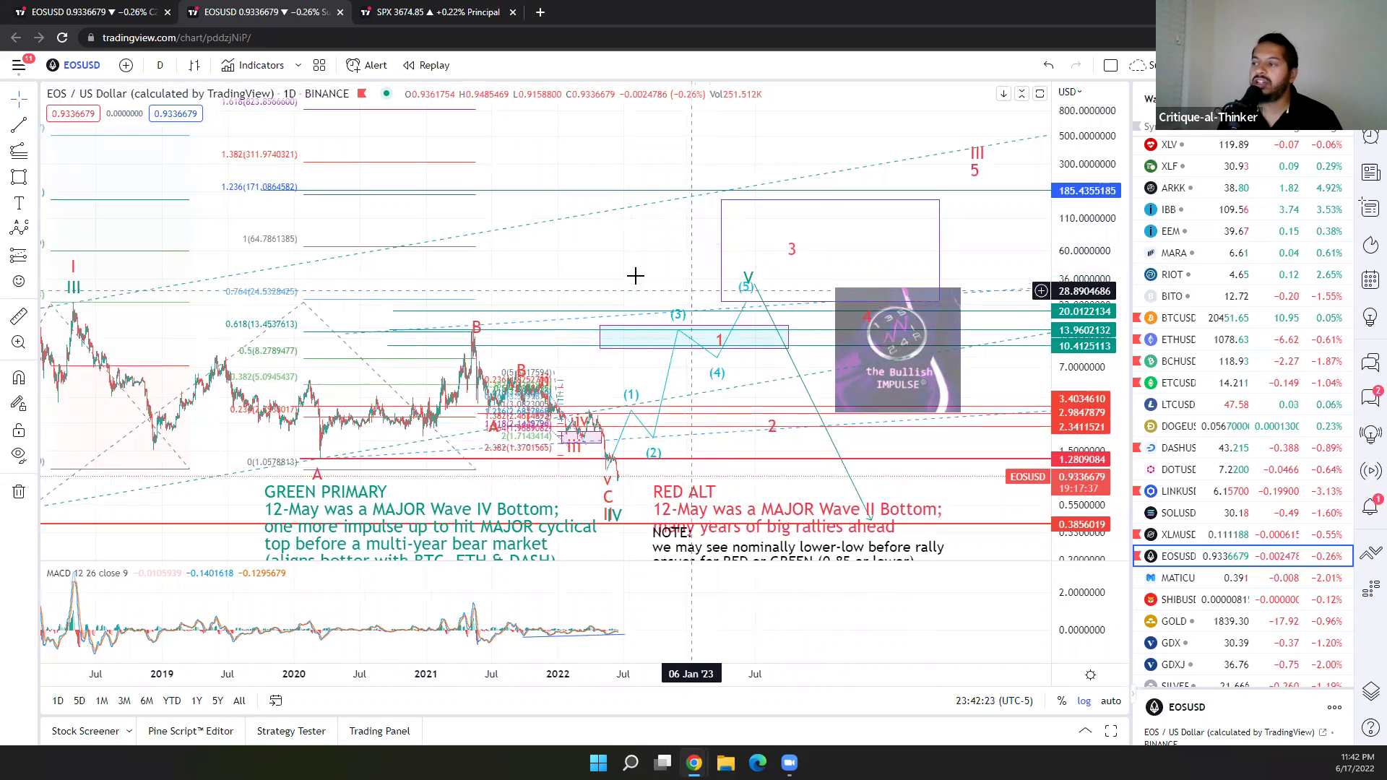
pyautogui.moveTo(606, 269); pyautogui.dragTo(739, 204)
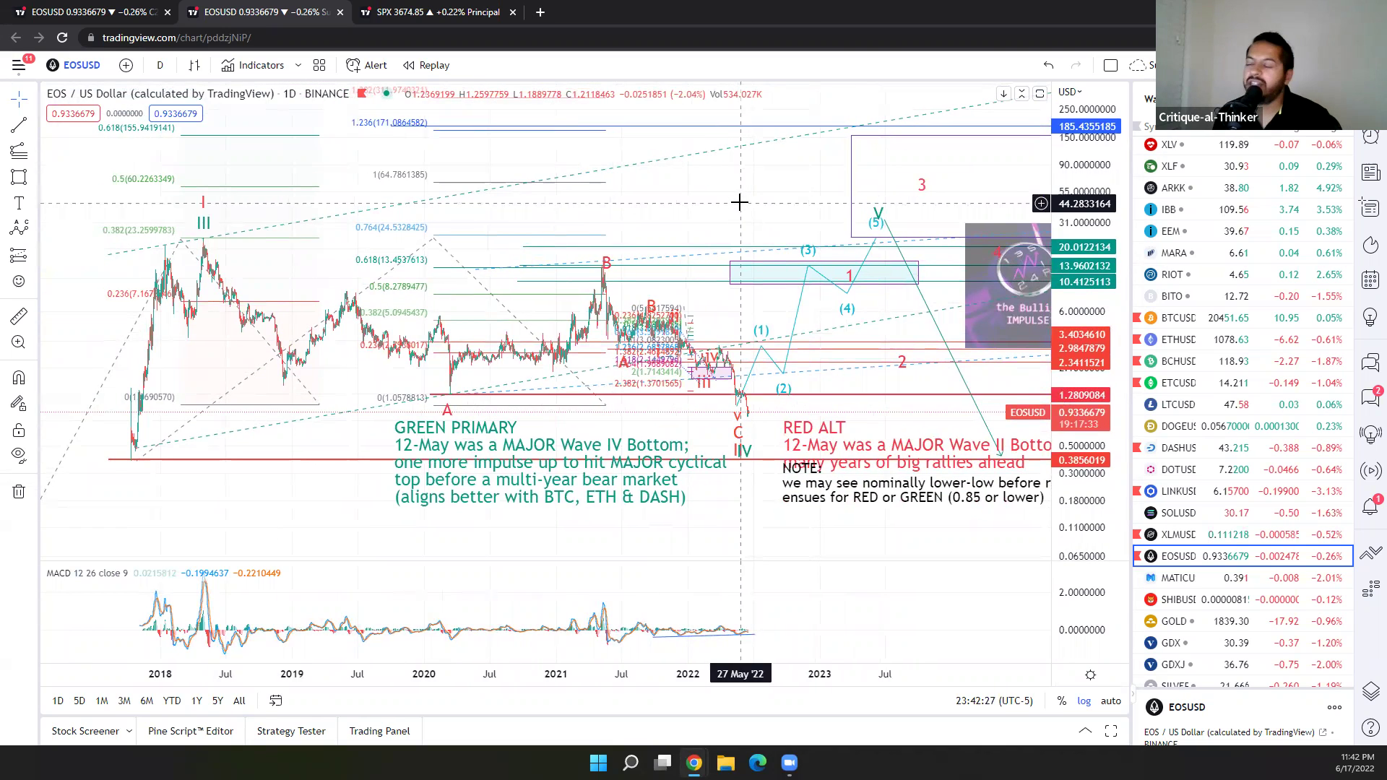
# Switch to the S&P 500 5-minute chart and review the 3665.97 line, the Fibonacci levels and the full upward price-range measurement.
pyautogui.click(409, 9)
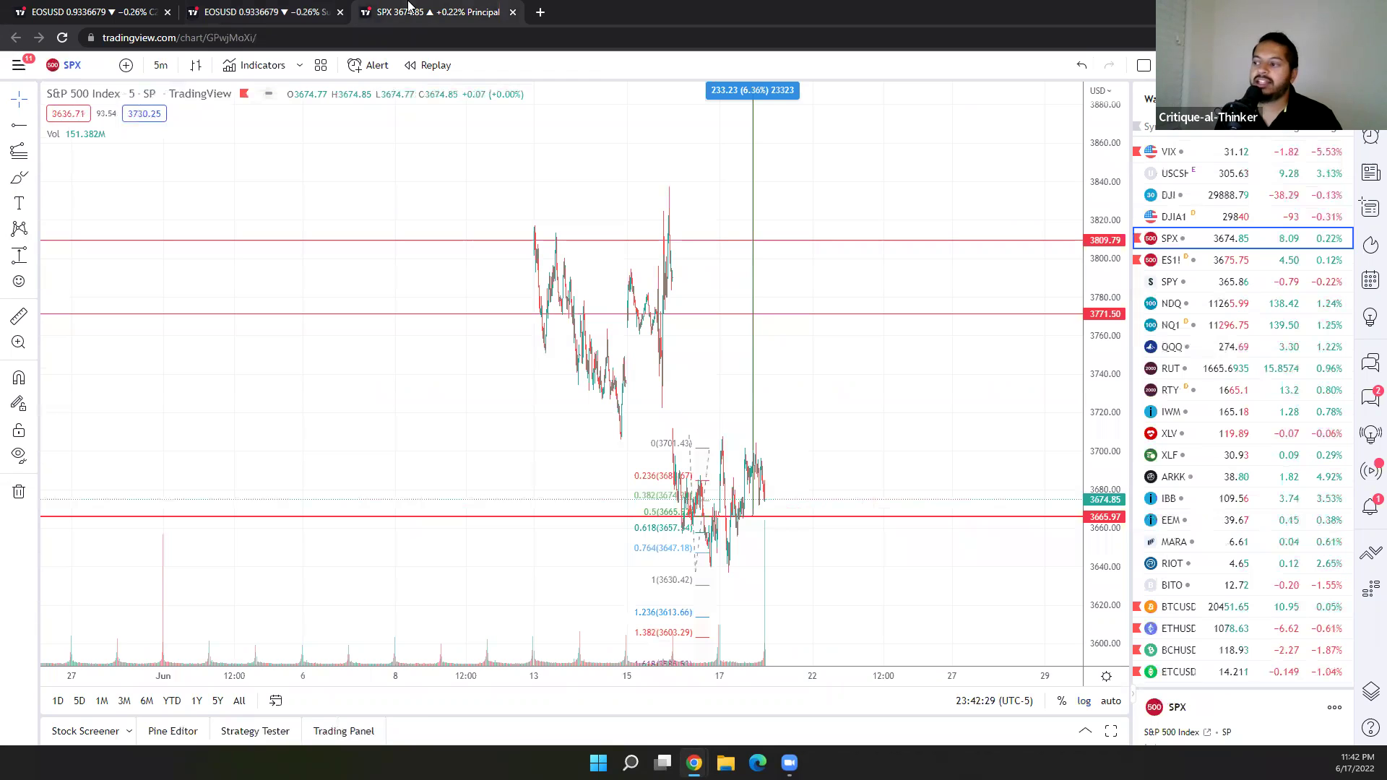
pyautogui.click(312, 7)
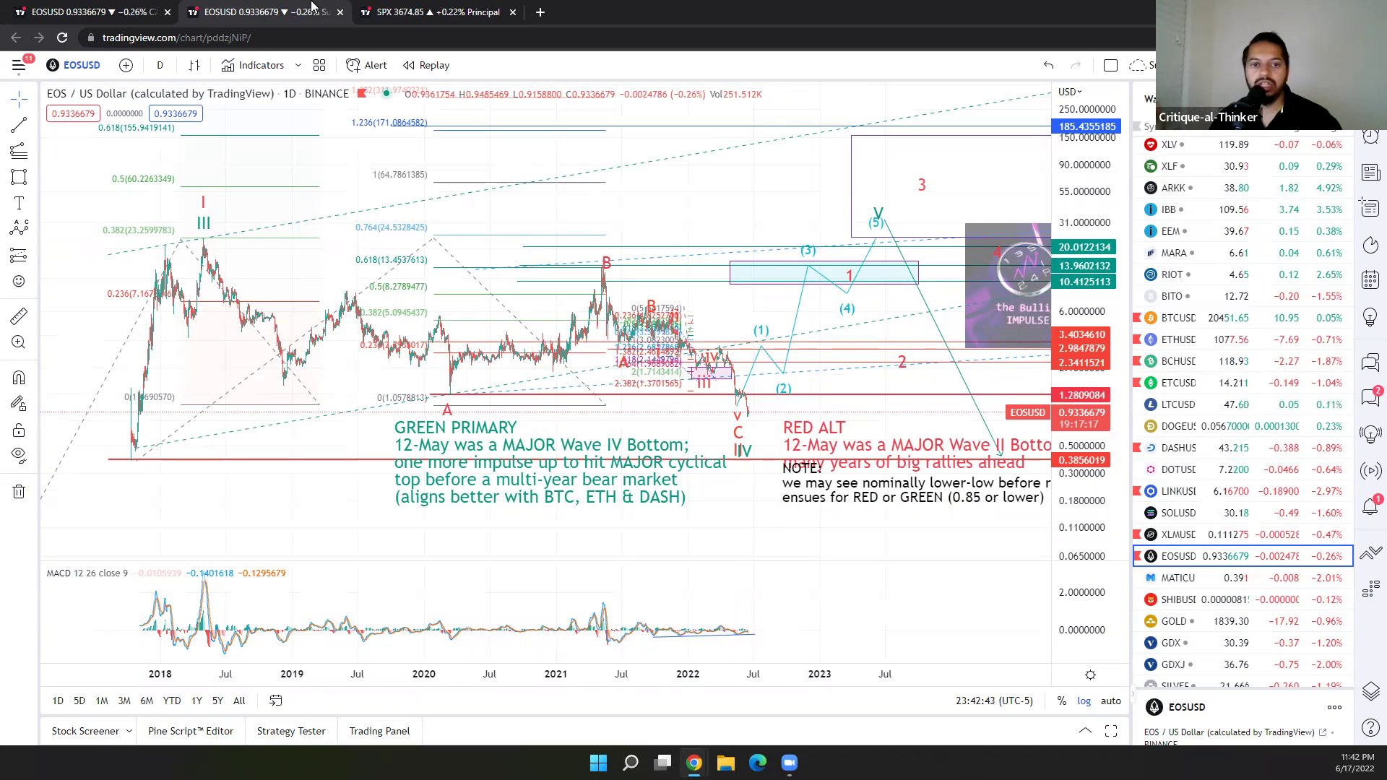
pyautogui.click(494, 6)
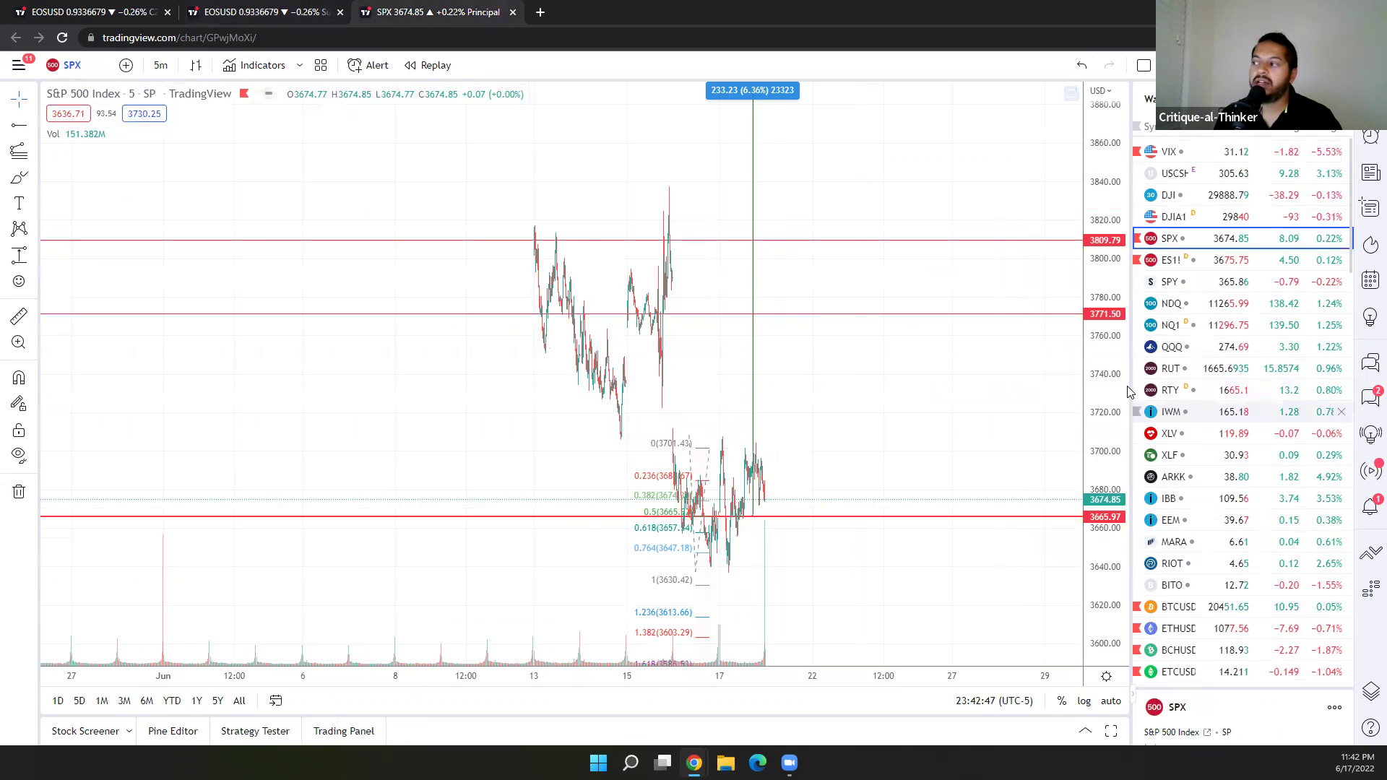
pyautogui.moveTo(1109, 449); pyautogui.dragTo(1110, 488)
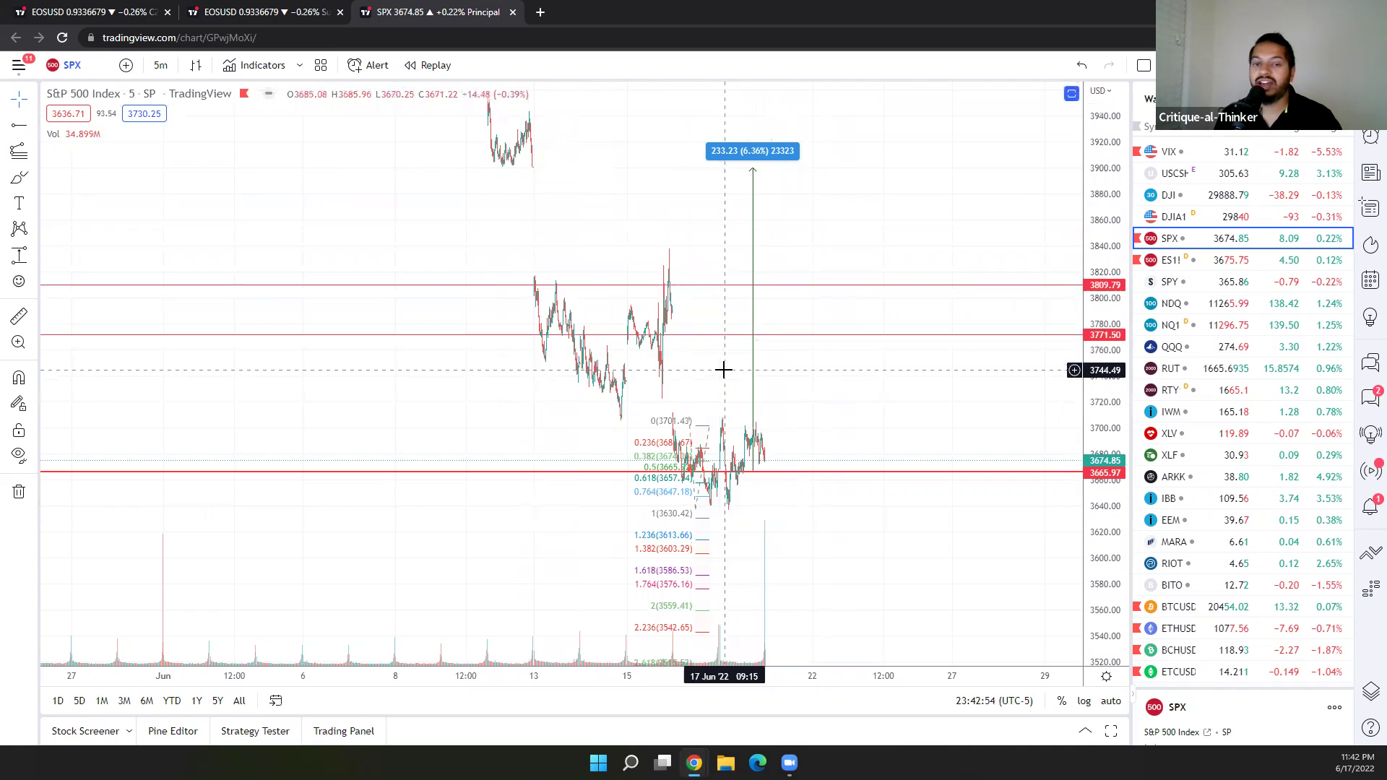
# Switch to the 30-minute crypto chart, bring up BTCUSD and examine its decline below the 26823.69 line and its circled wave labels.
pyautogui.click(43, 7)
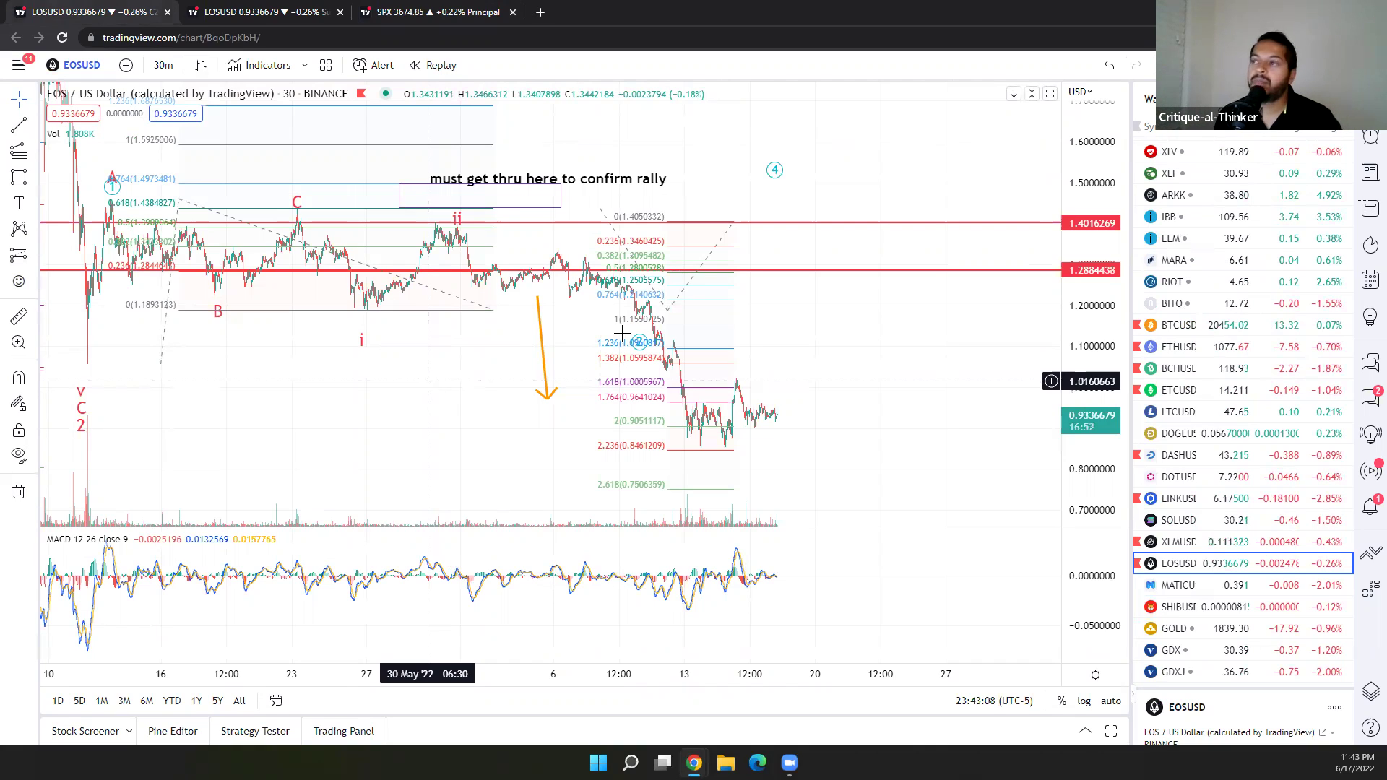
pyautogui.press('Up')
pyautogui.press('Up')
pyautogui.press('Up')
pyautogui.press('Up')
pyautogui.press('Up')
pyautogui.press('Up')
pyautogui.press('Up')
pyautogui.press('Up')
pyautogui.press('Up')
pyautogui.press('Up')
pyautogui.press('Up')
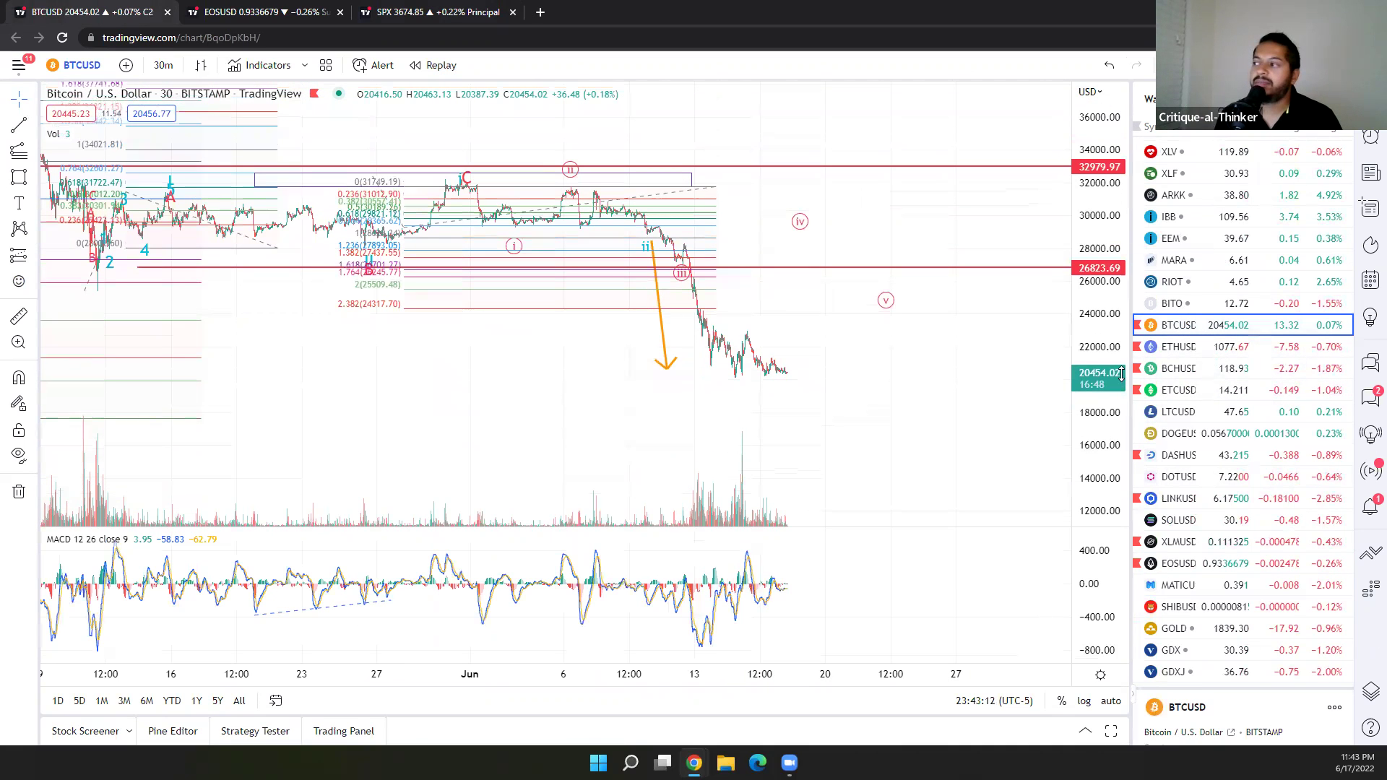
pyautogui.moveTo(1105, 328); pyautogui.dragTo(1105, 264)
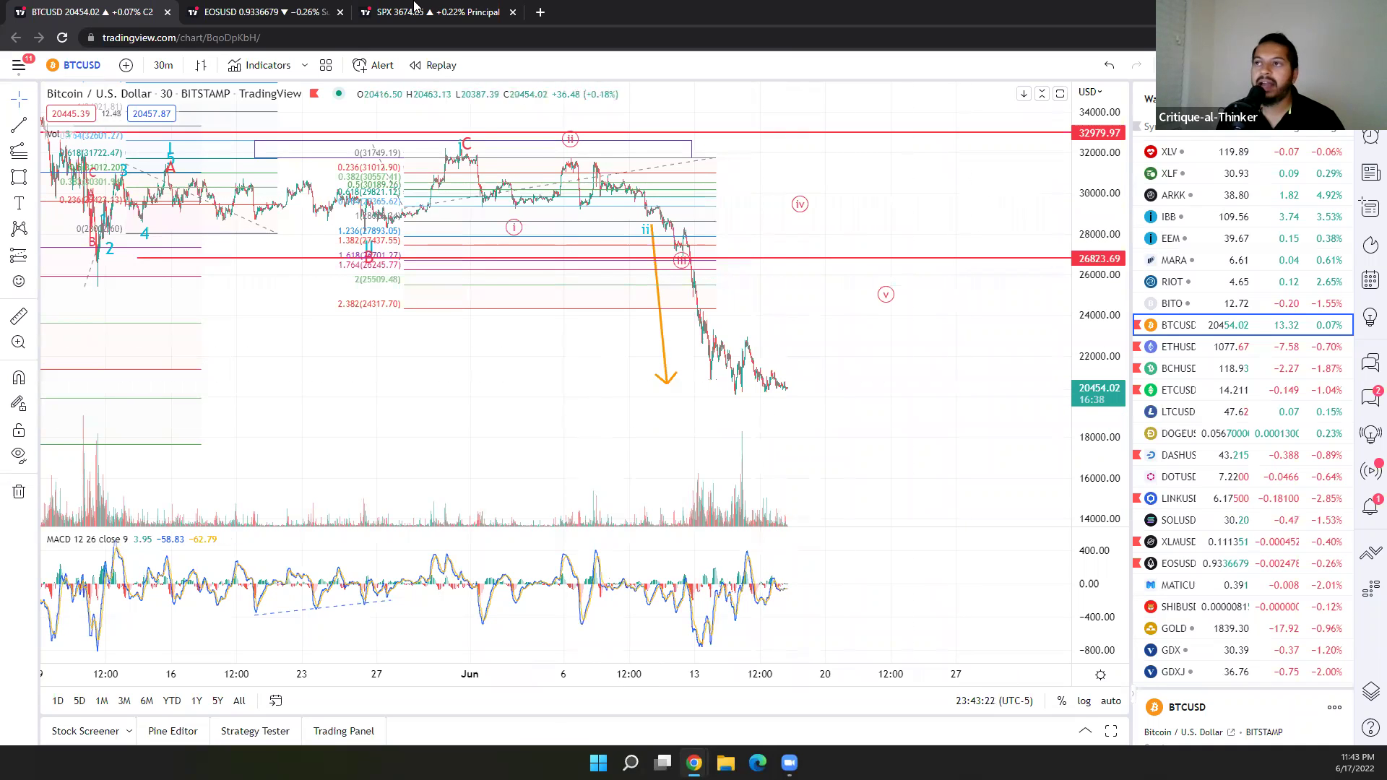
# Return to the daily crypto chart, bring up BTCUSD and review its purple, green and red scenario notes and support box.
pyautogui.click(369, 7)
pyautogui.click(322, 11)
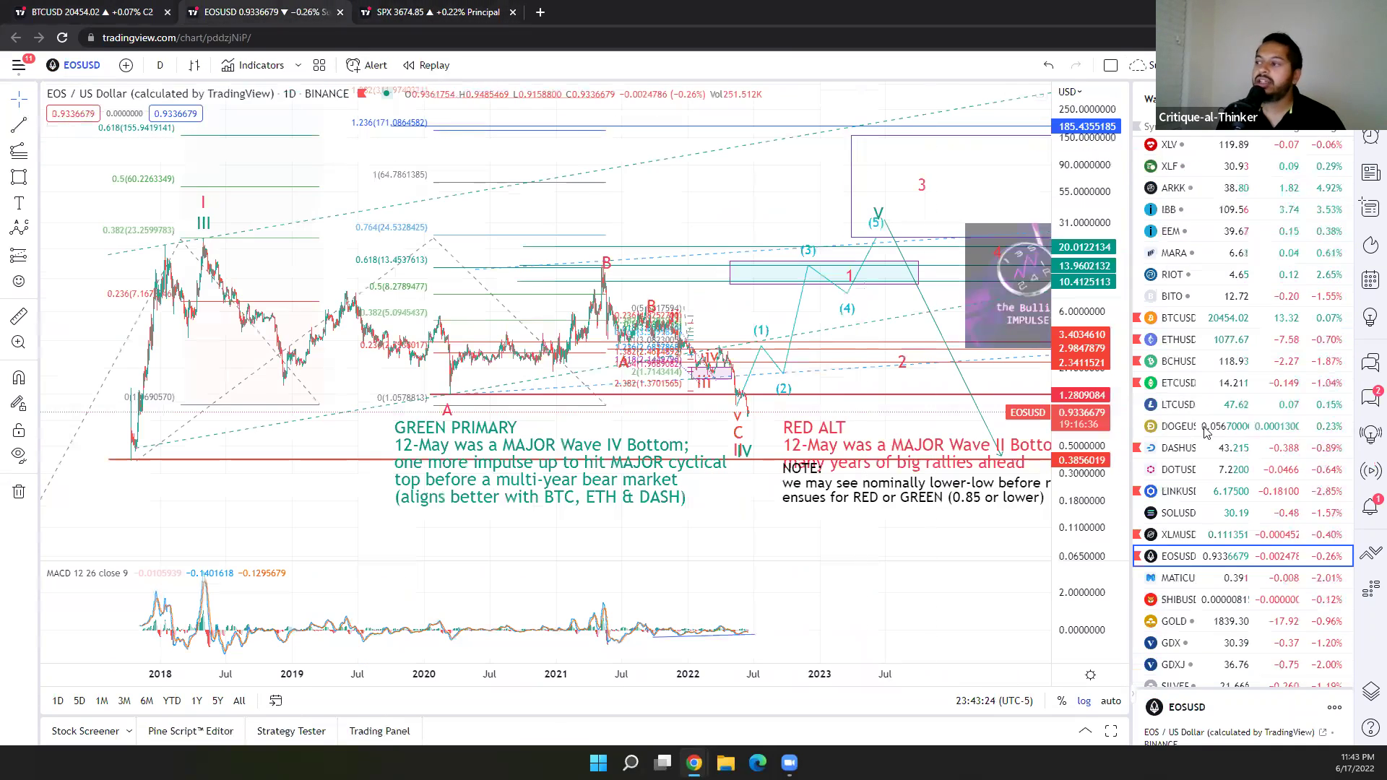
pyautogui.scroll(-1, 1197, 365)
pyautogui.click(1192, 320)
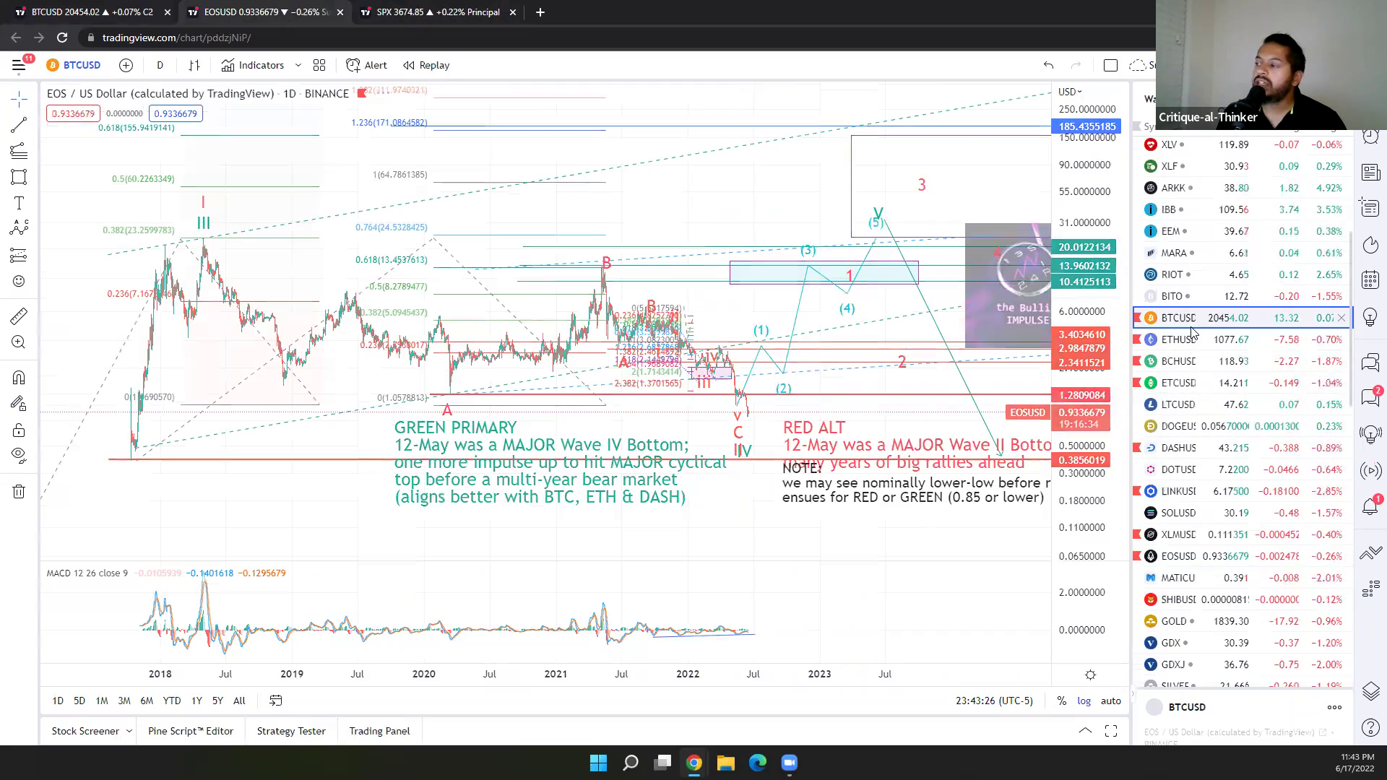
pyautogui.moveTo(1095, 127); pyautogui.dragTo(1095, 465)
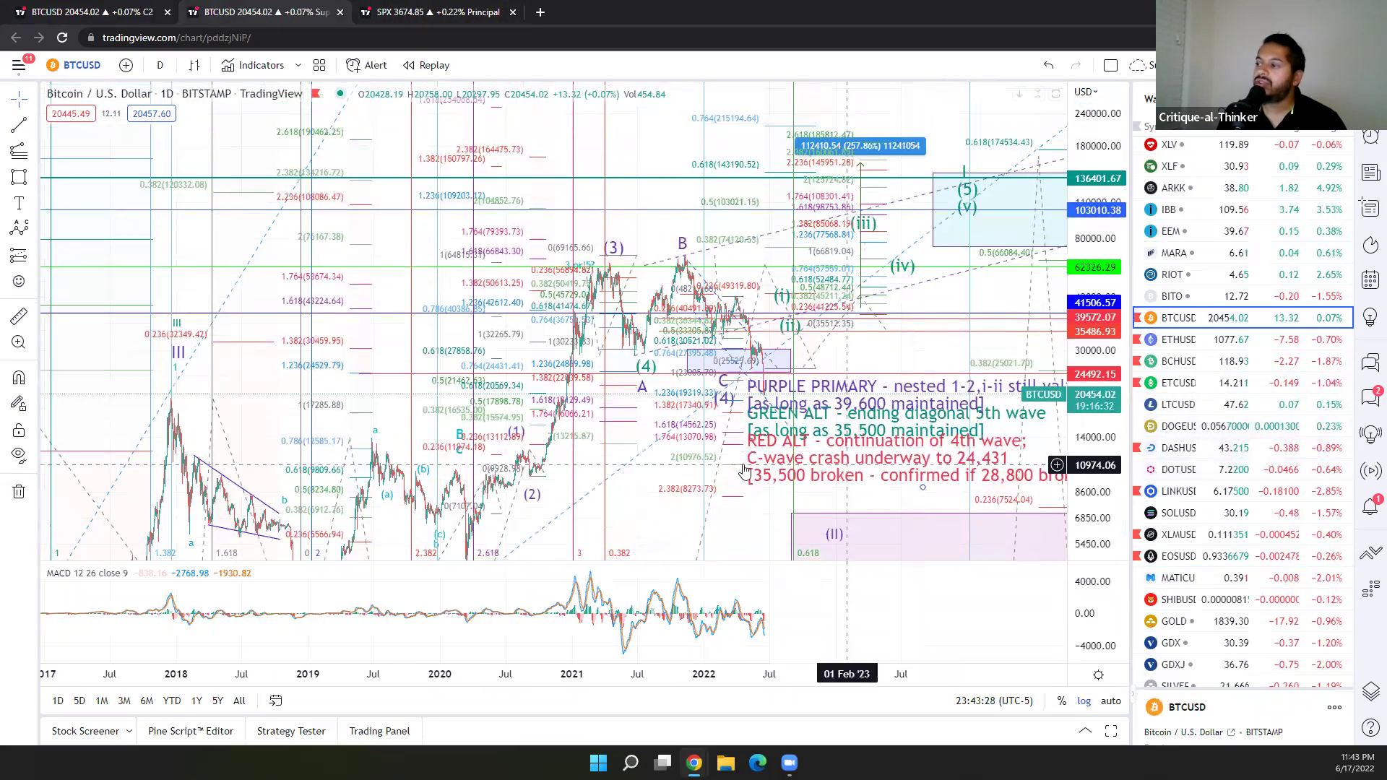
pyautogui.scroll(4, 712, 477)
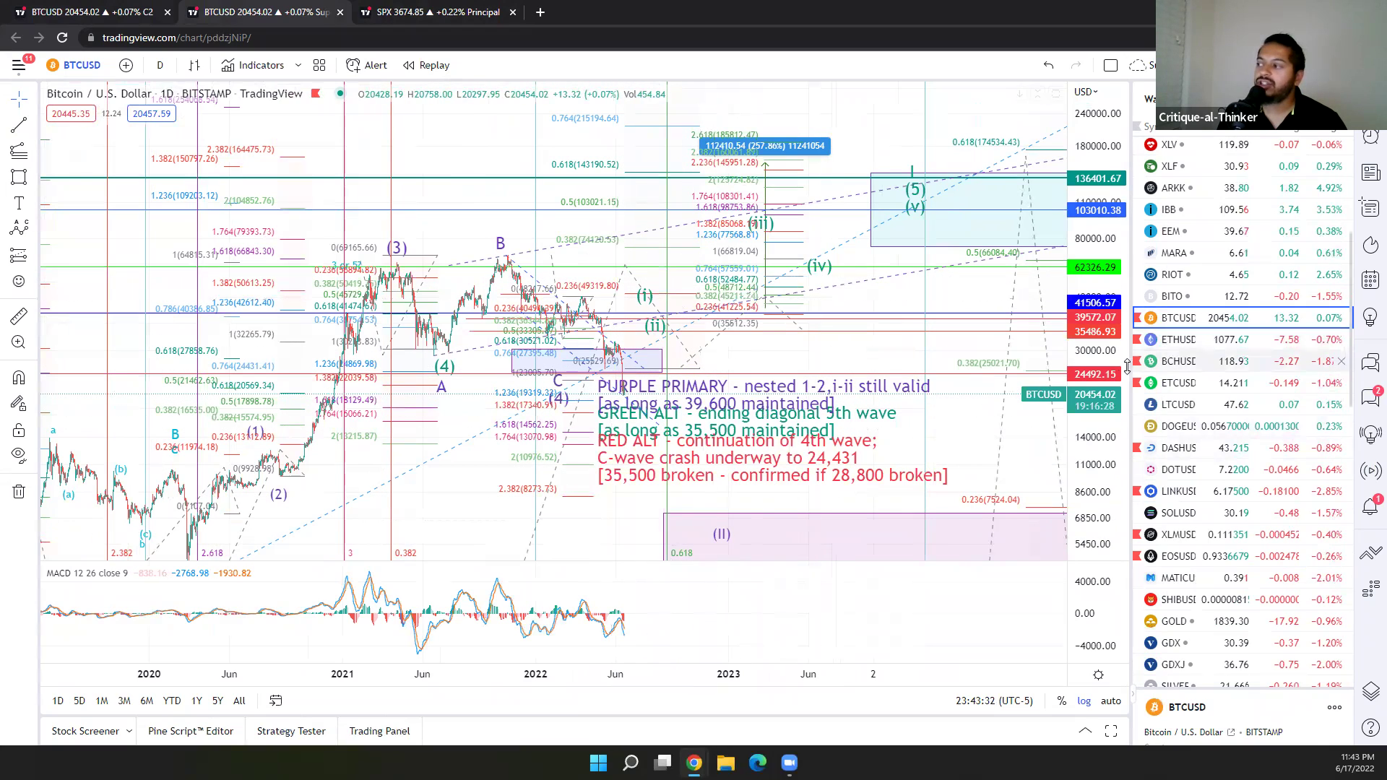
pyautogui.moveTo(1095, 354); pyautogui.dragTo(1095, 315)
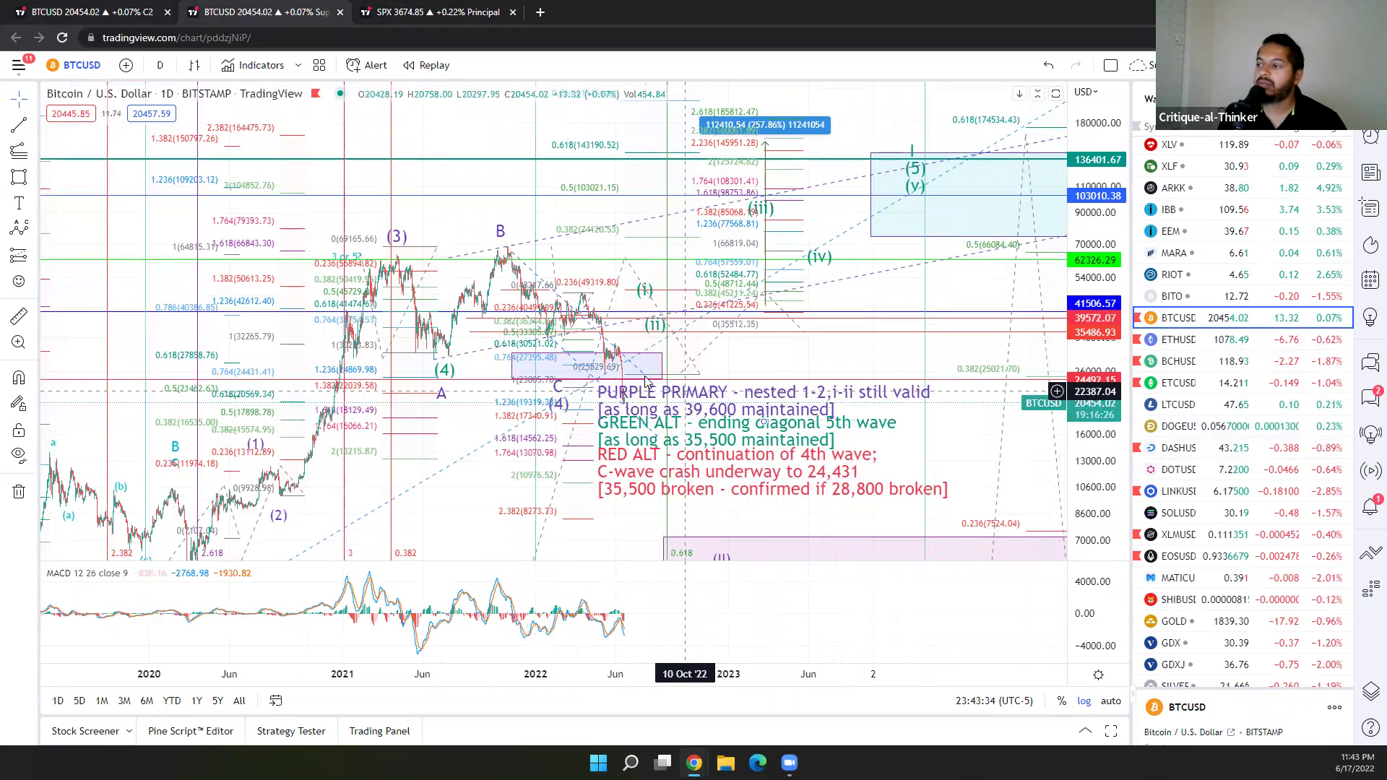
# Bring up the ETHUSD daily chart and review its wave 4 box, lower Fibonacci extensions and projected wave targets.
pyautogui.click(1178, 339)
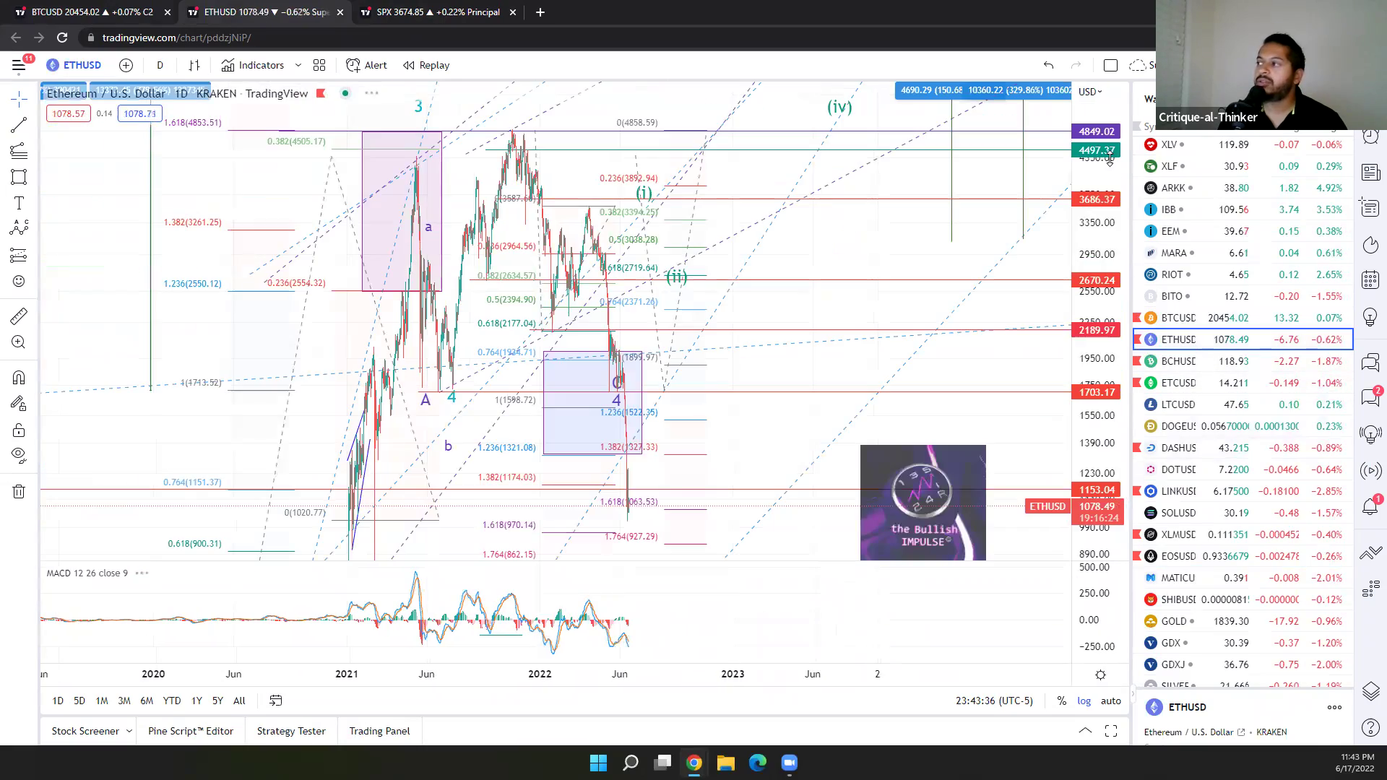
pyautogui.scroll(3, 830, 464)
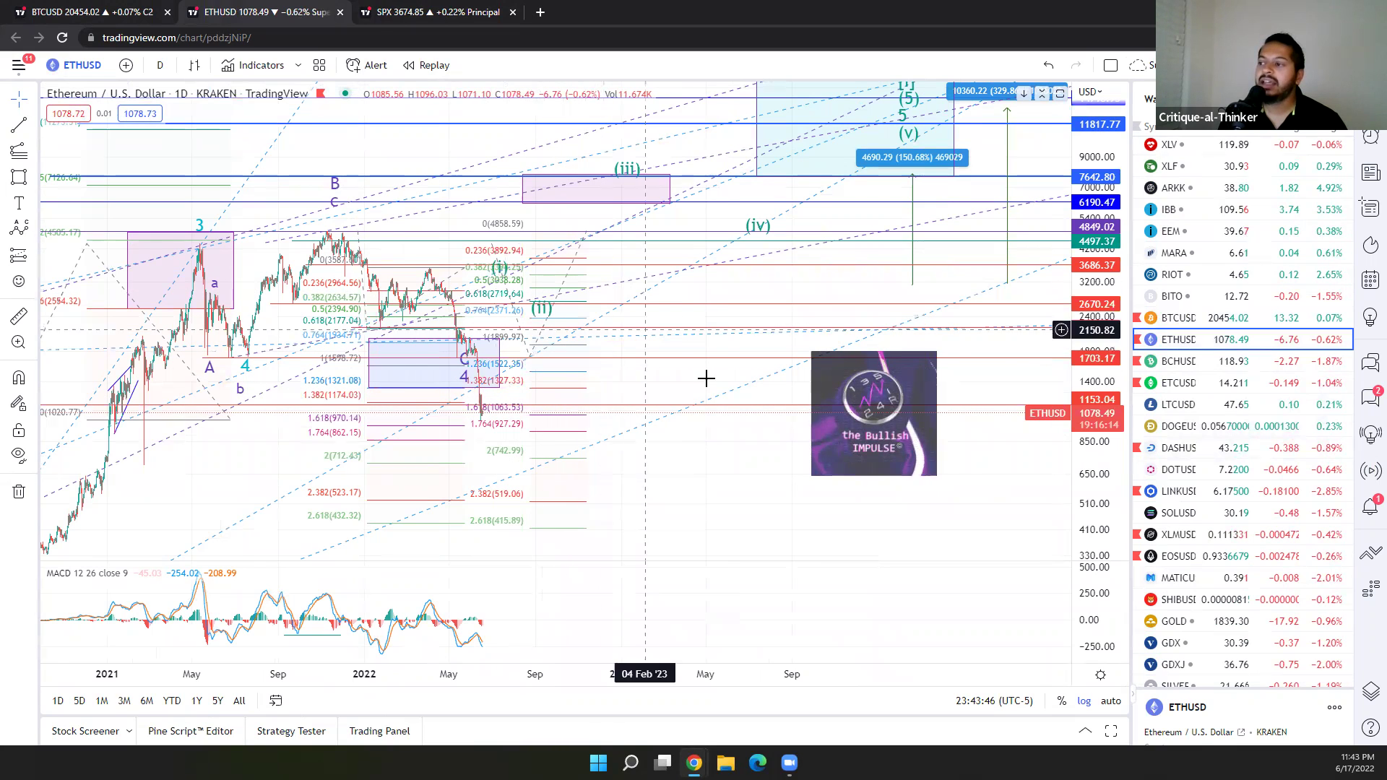
pyautogui.scroll(-2, 708, 380)
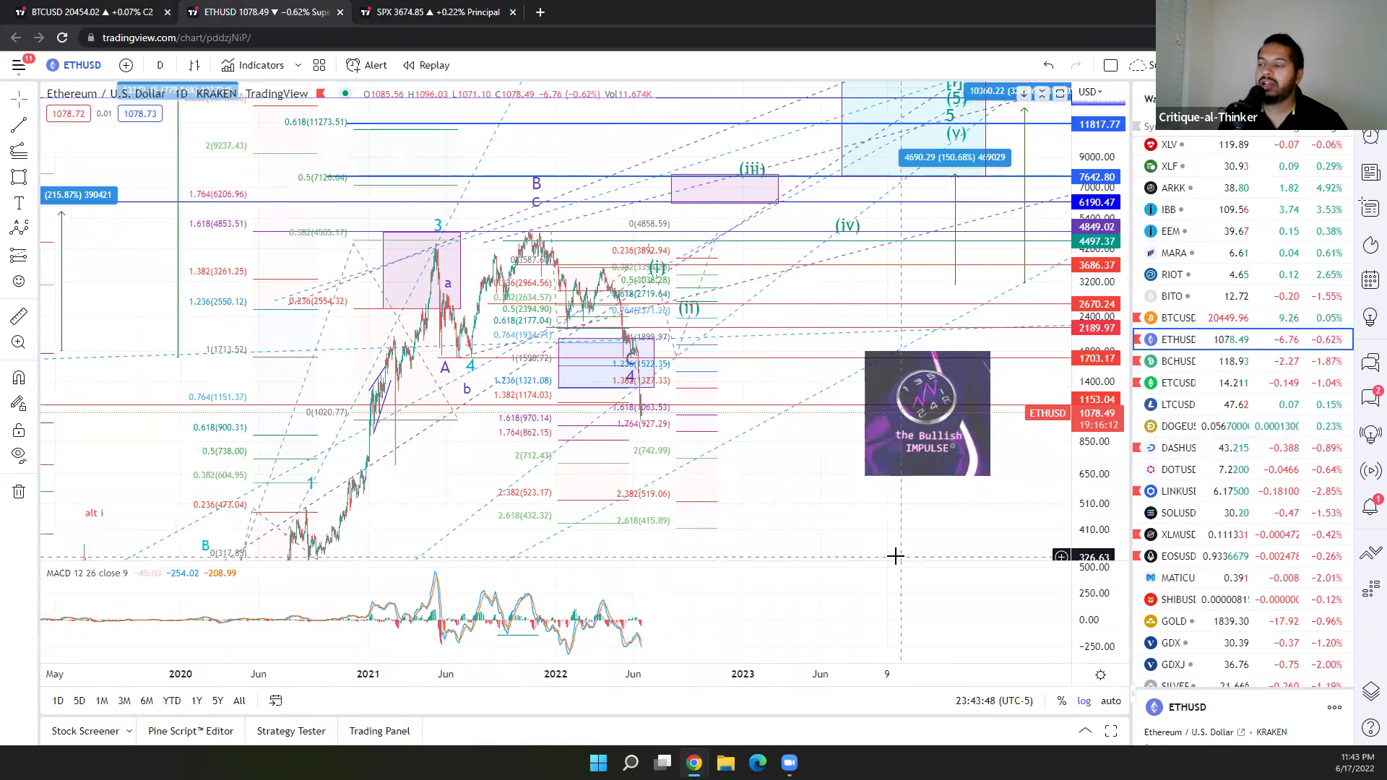